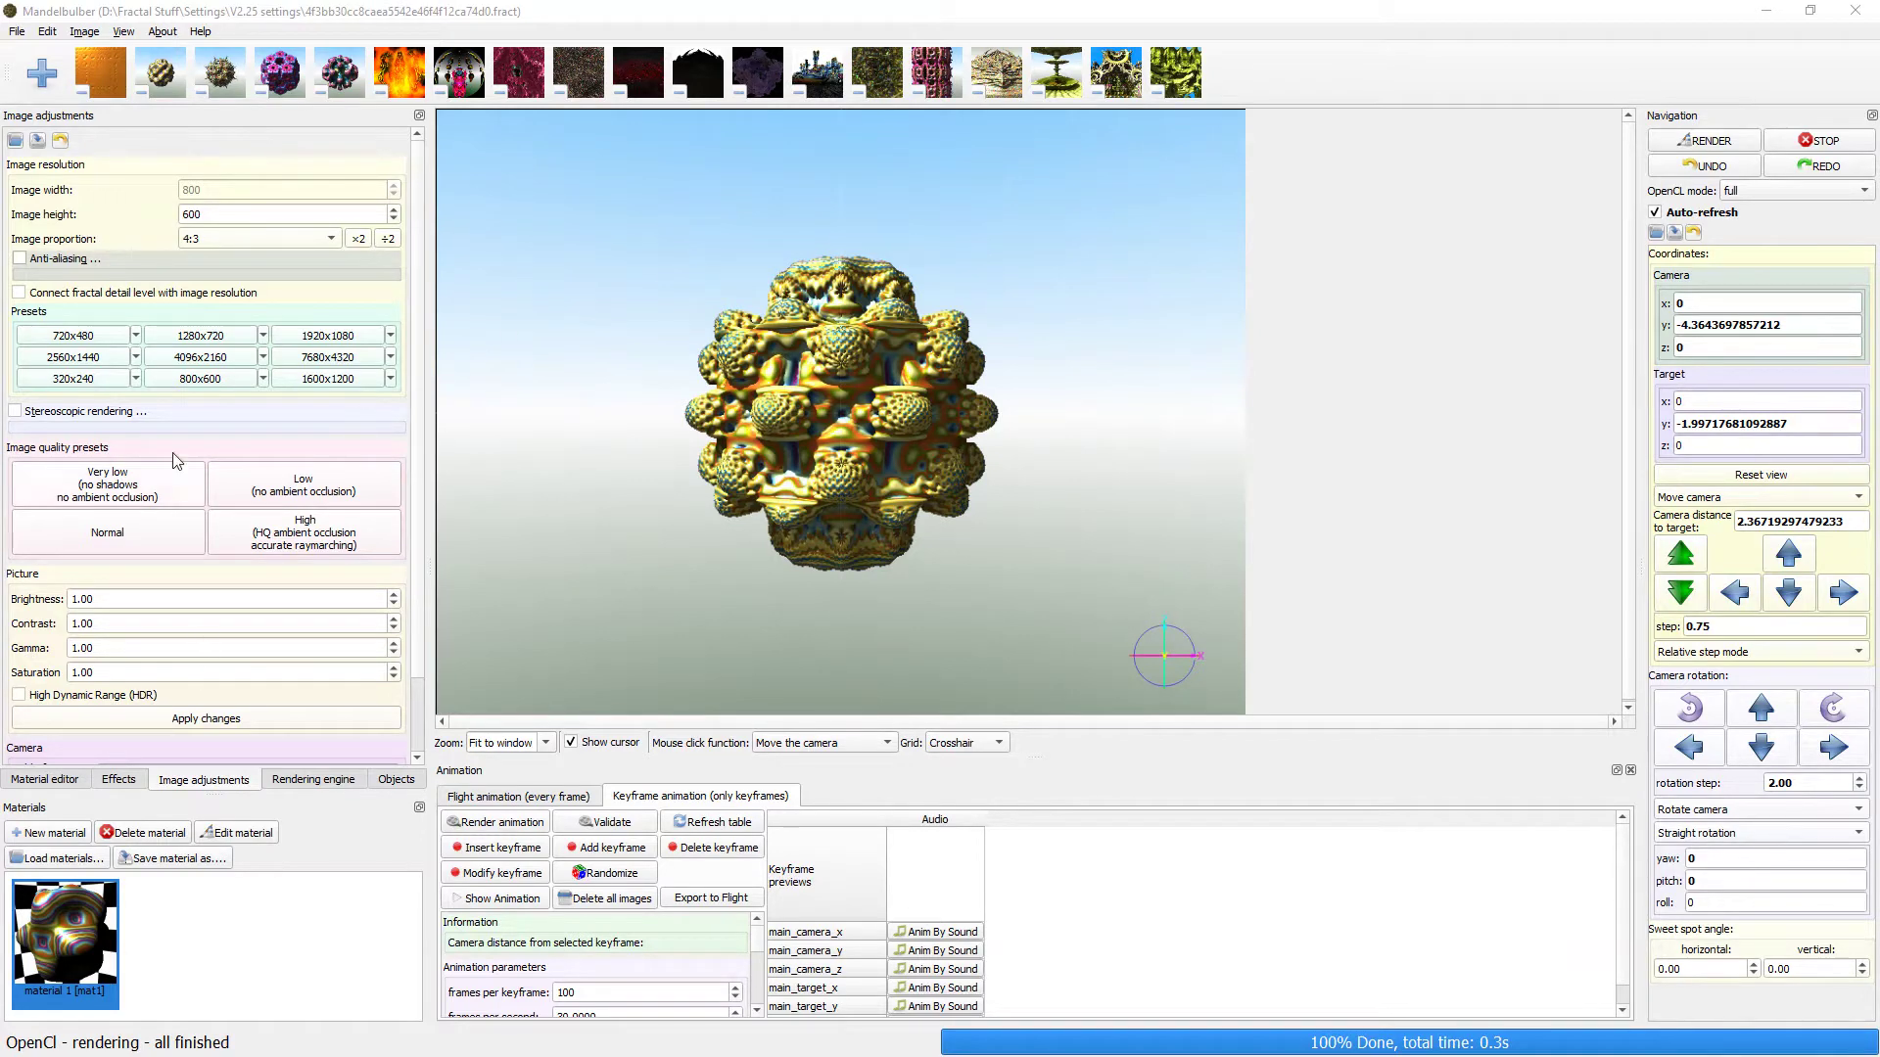
Double the fractal detail level from 1 to 2 in the Rendering engine settings.
click(14, 33)
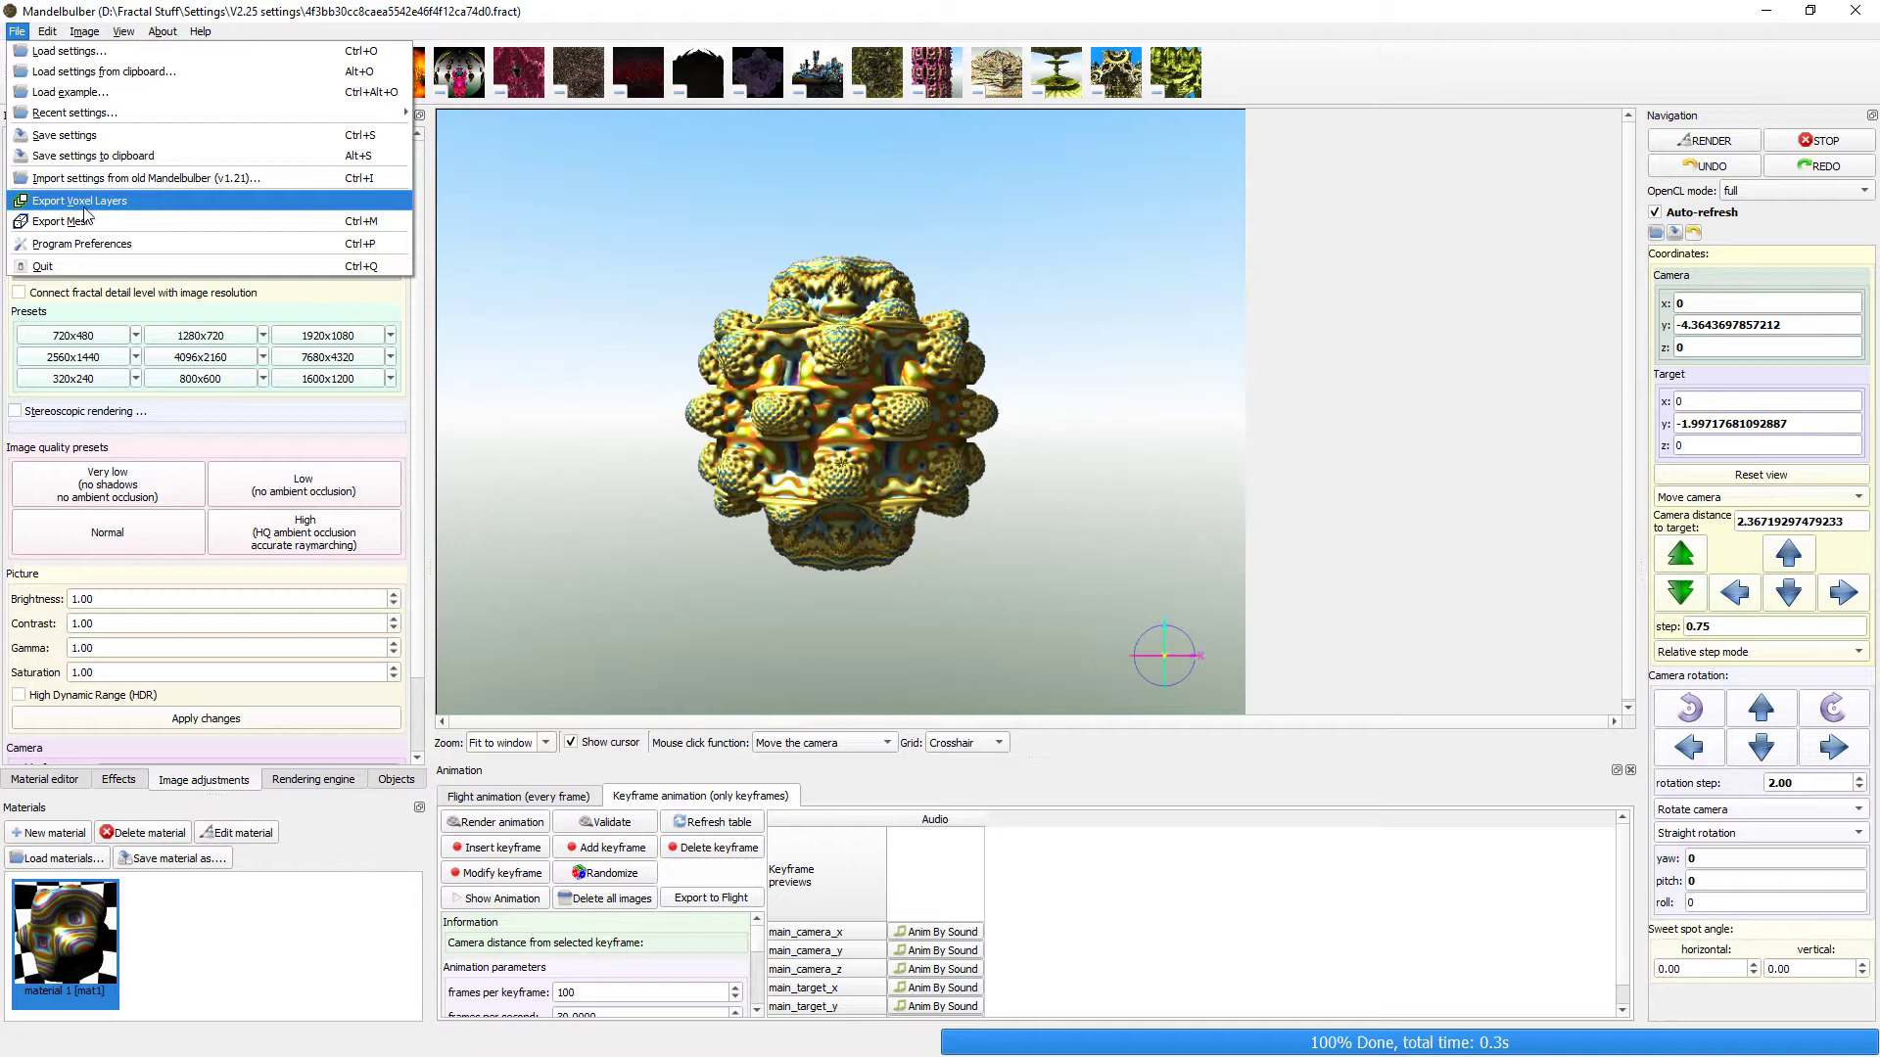
click(18, 33)
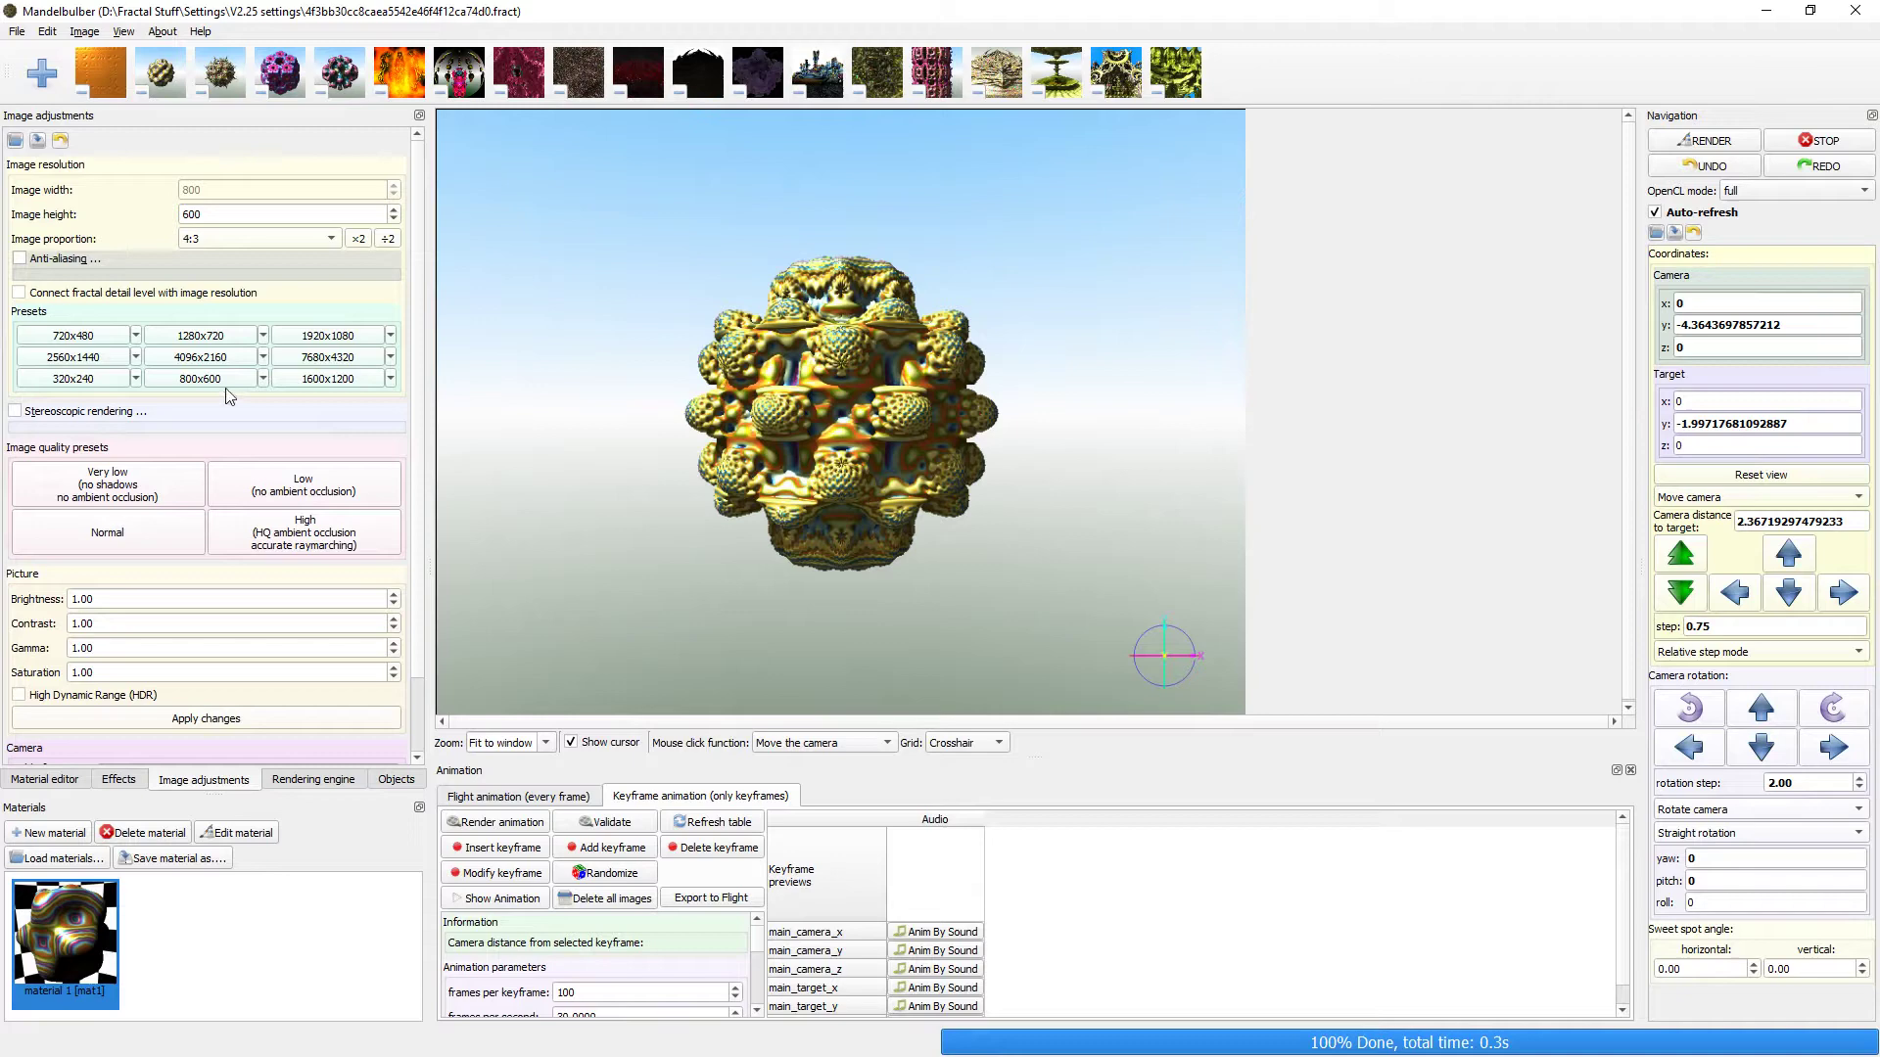
click(319, 781)
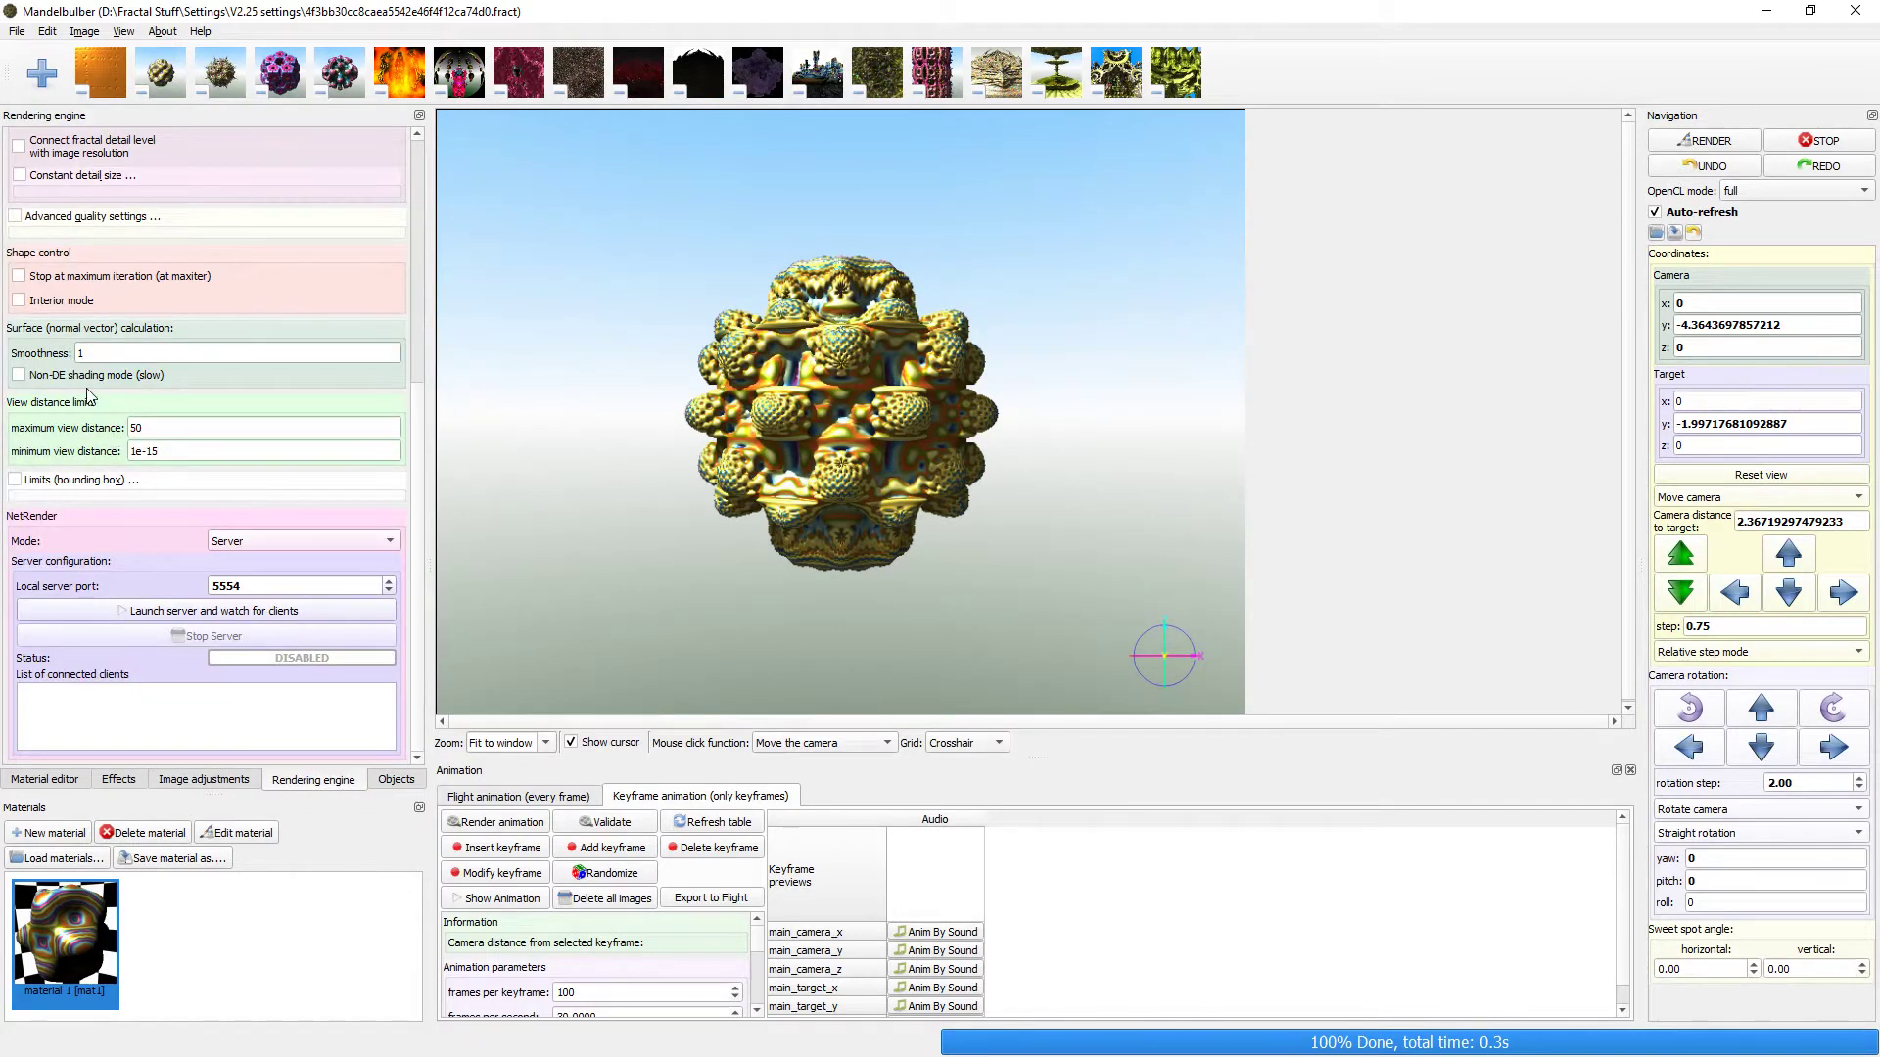
scroll(93, 394, up, 2)
click(196, 232)
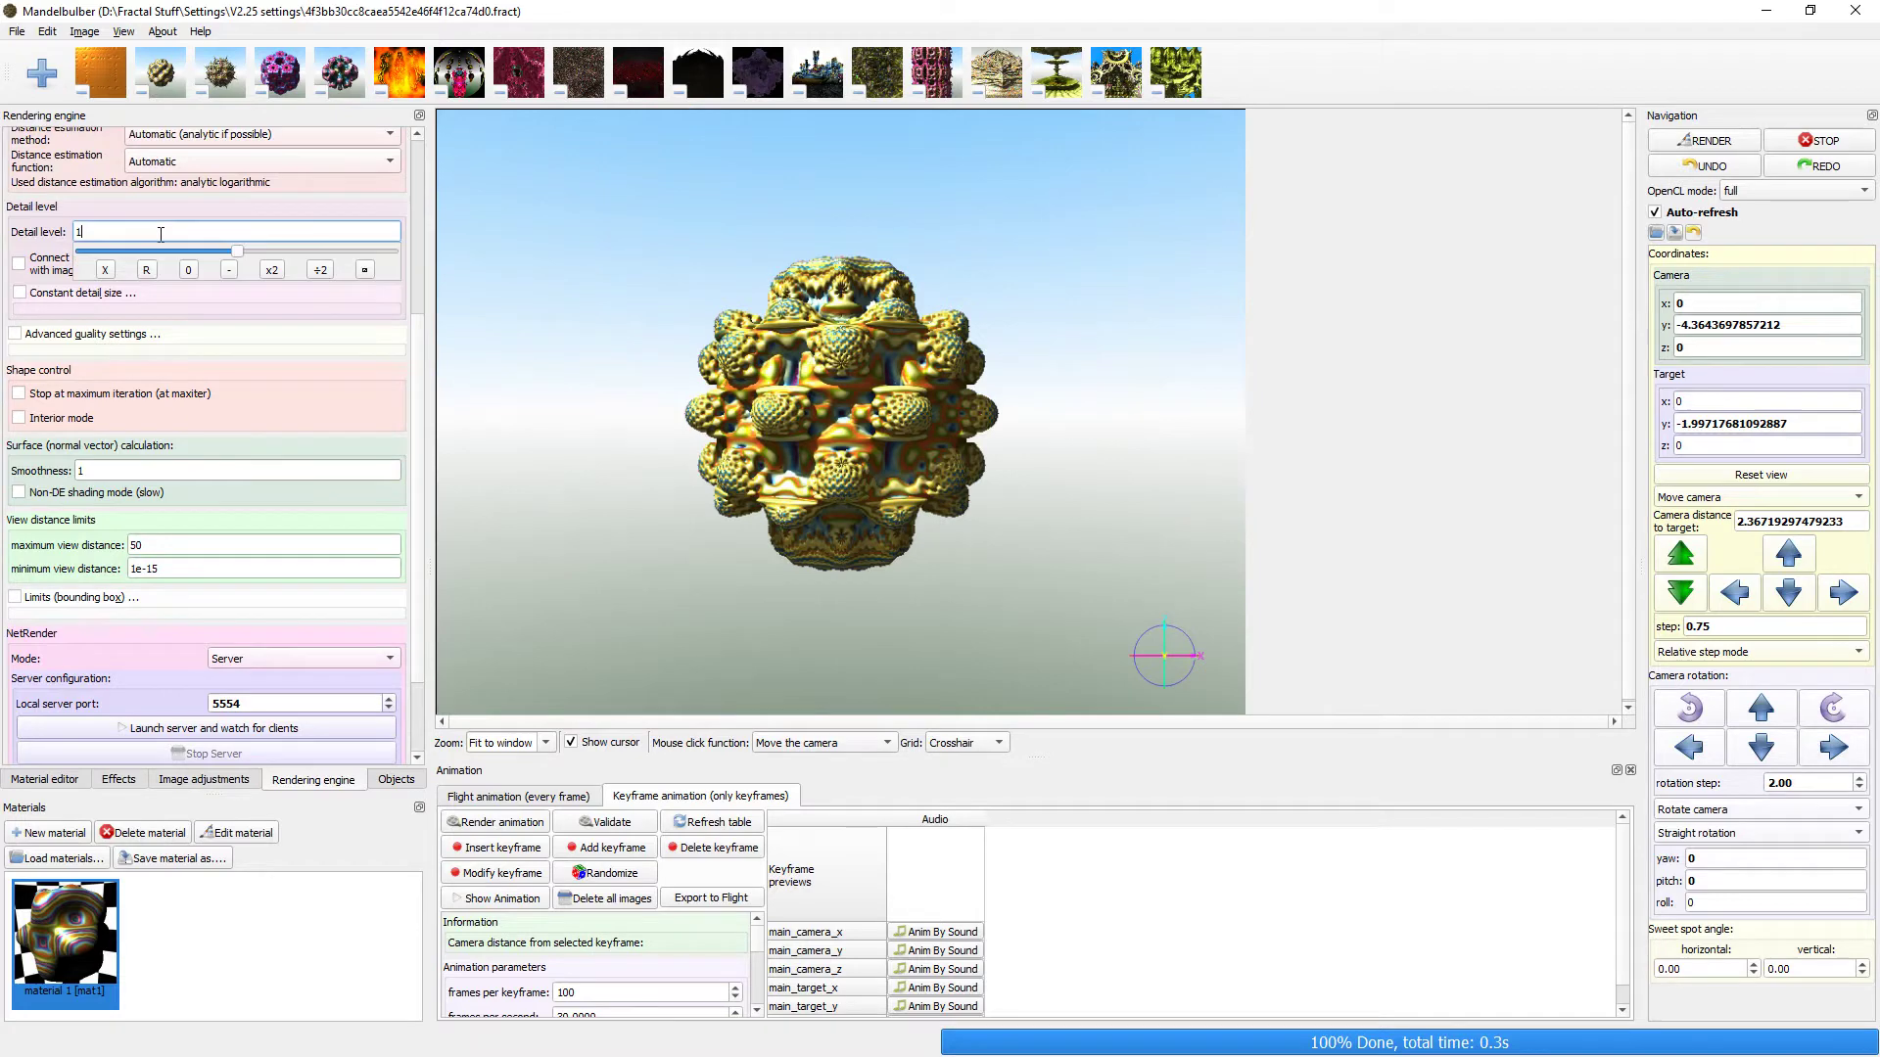
click(274, 270)
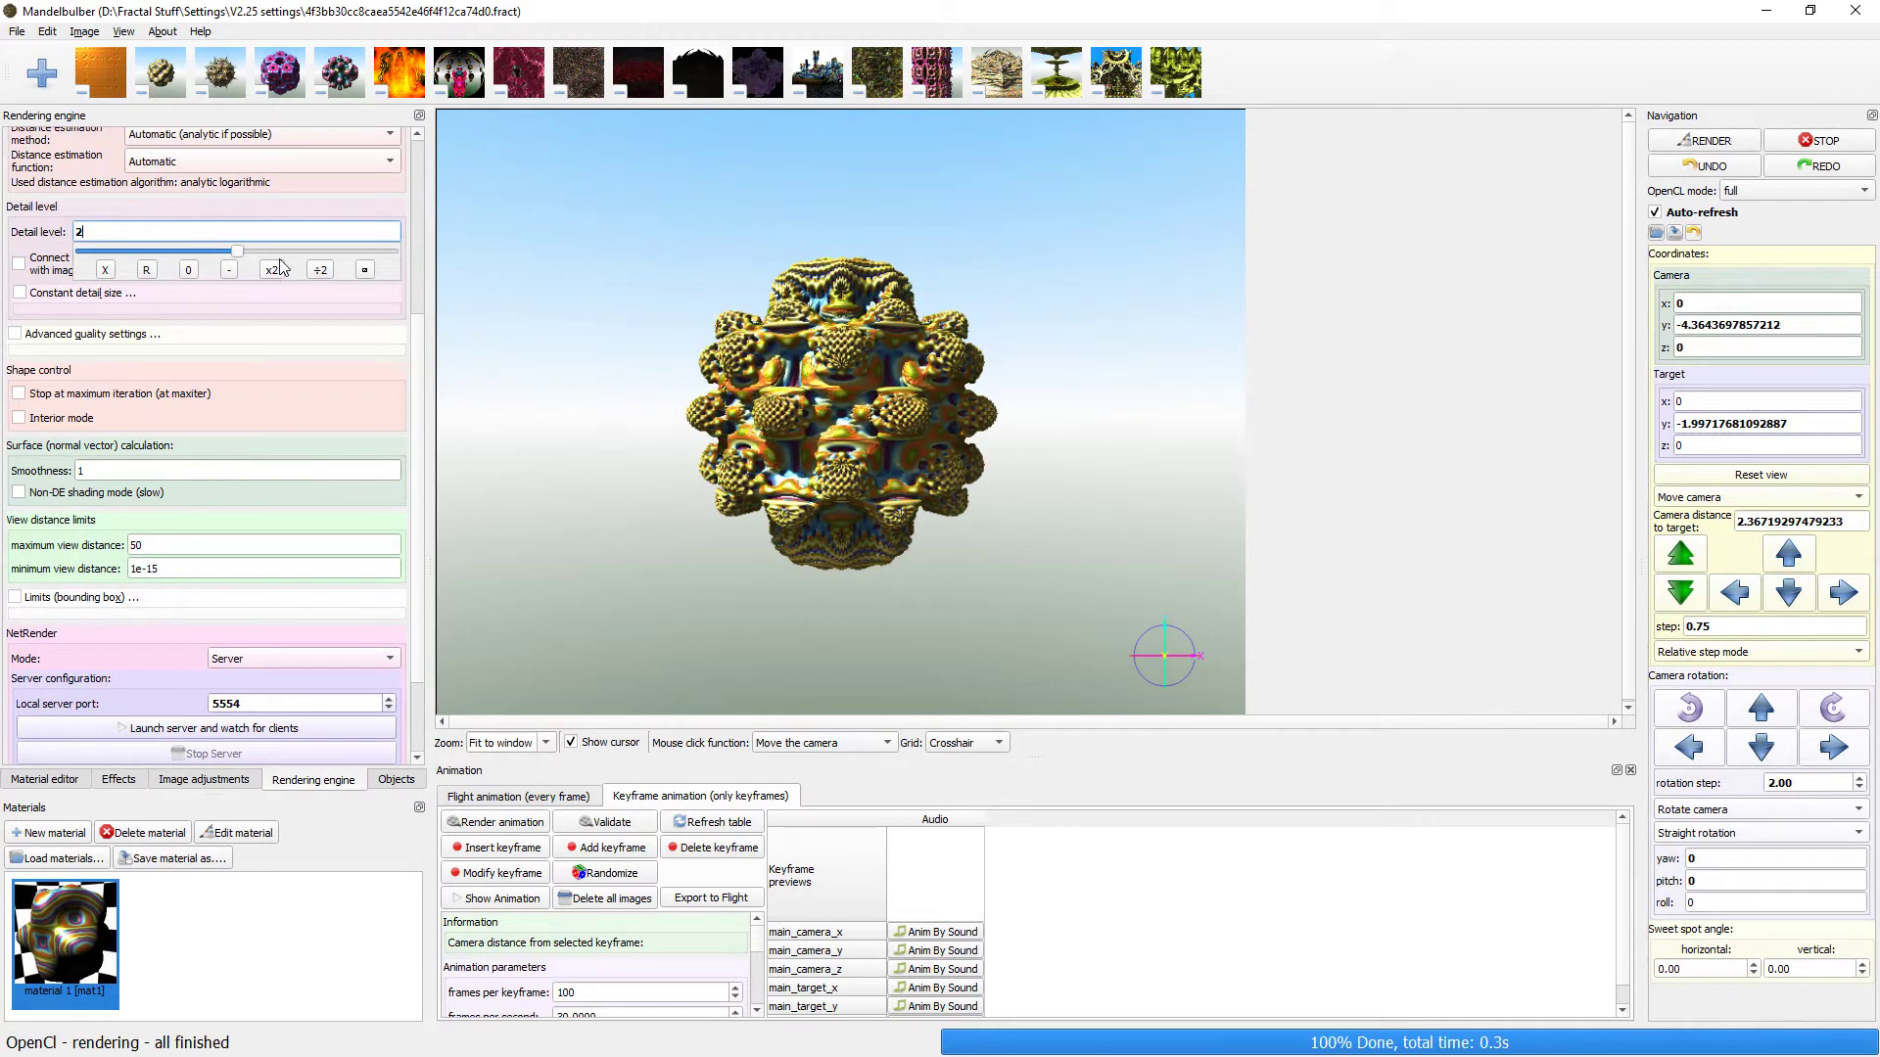
Enable bounding-box limits for the fractal, defaulting to -10 to 10 per axis.
scroll(78, 631, down, 2)
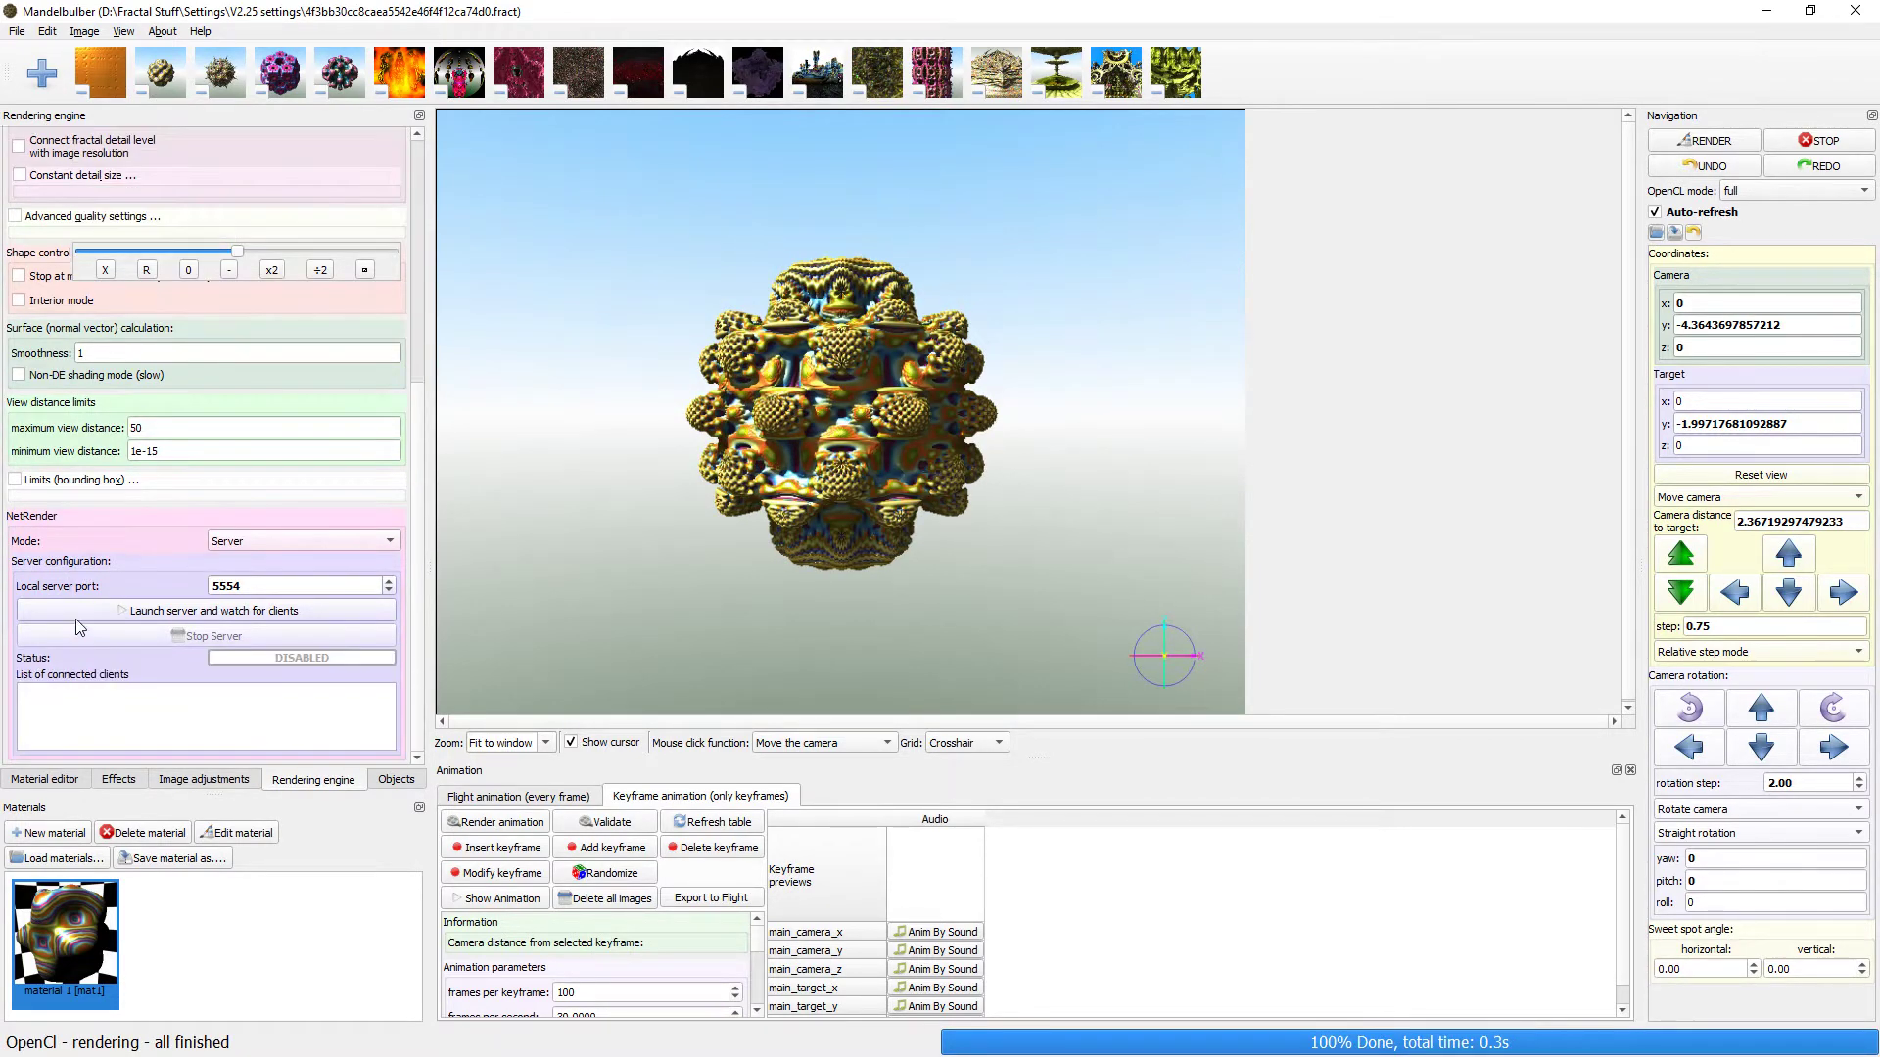
click(49, 484)
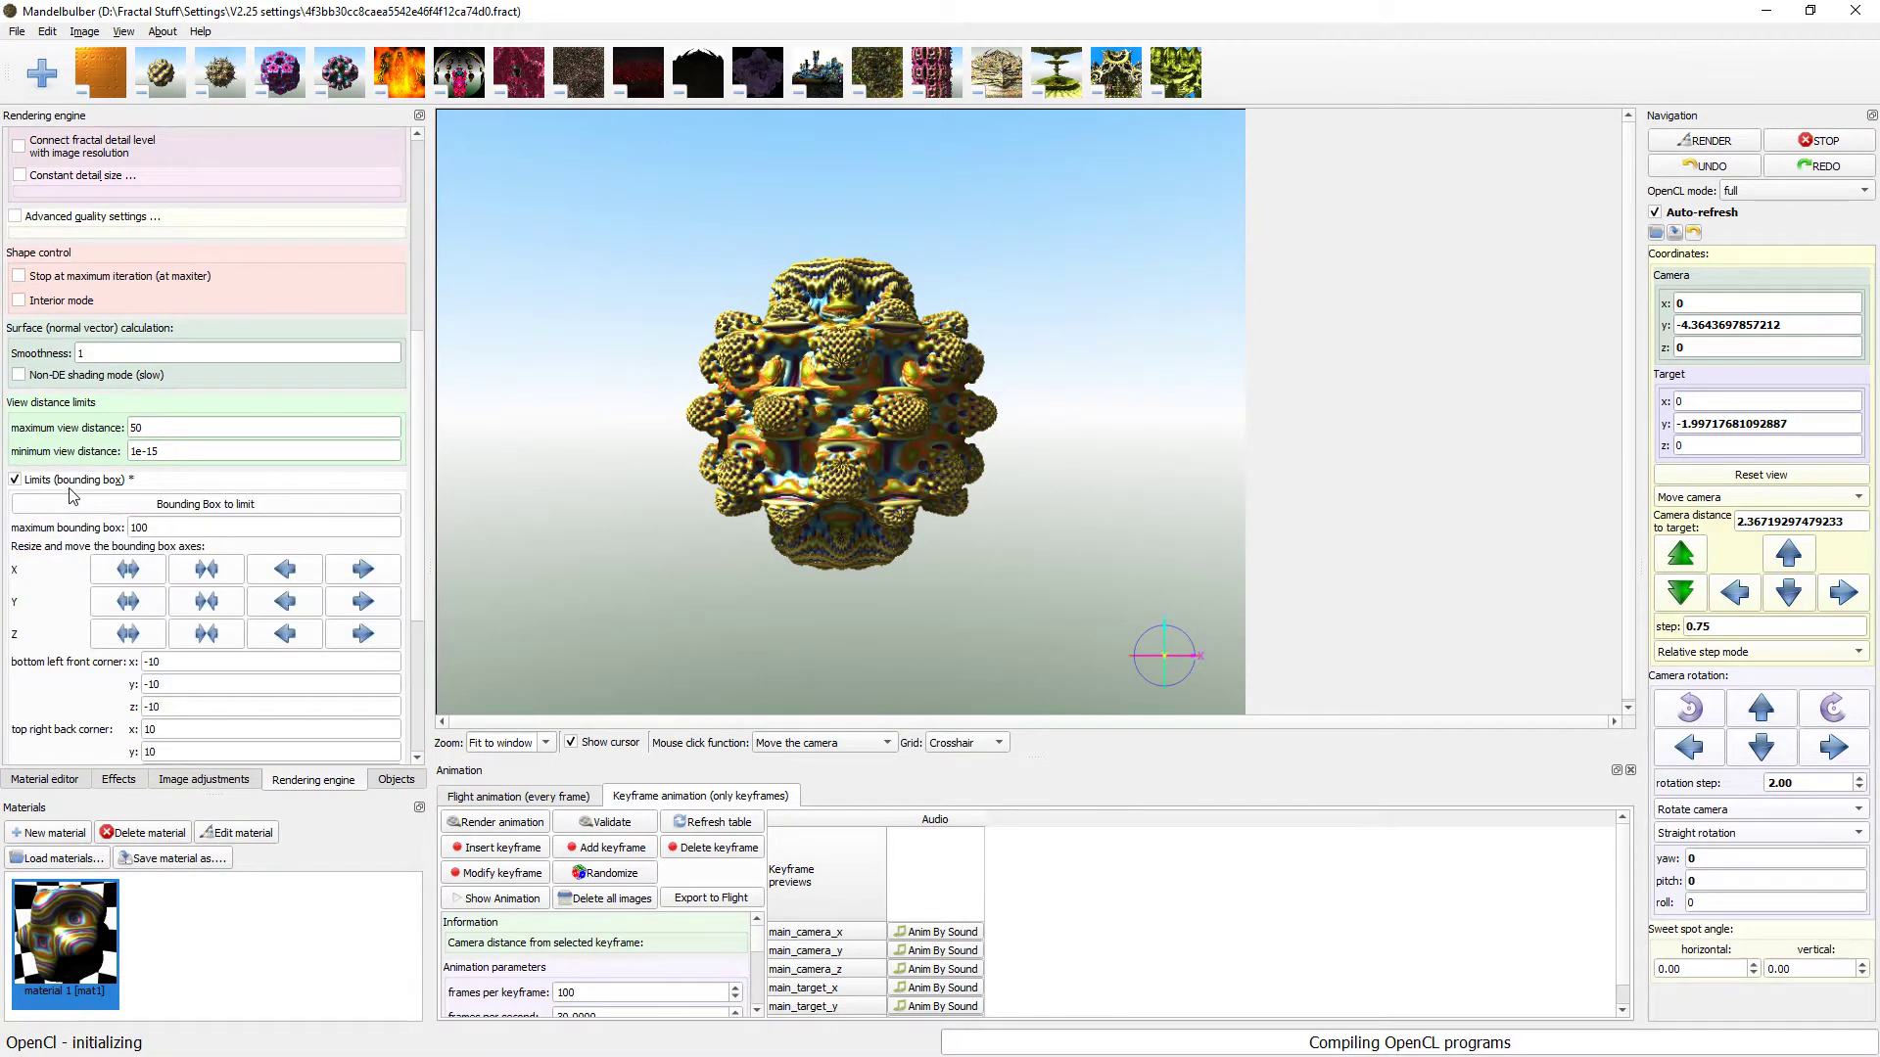
scroll(66, 549, down, 2)
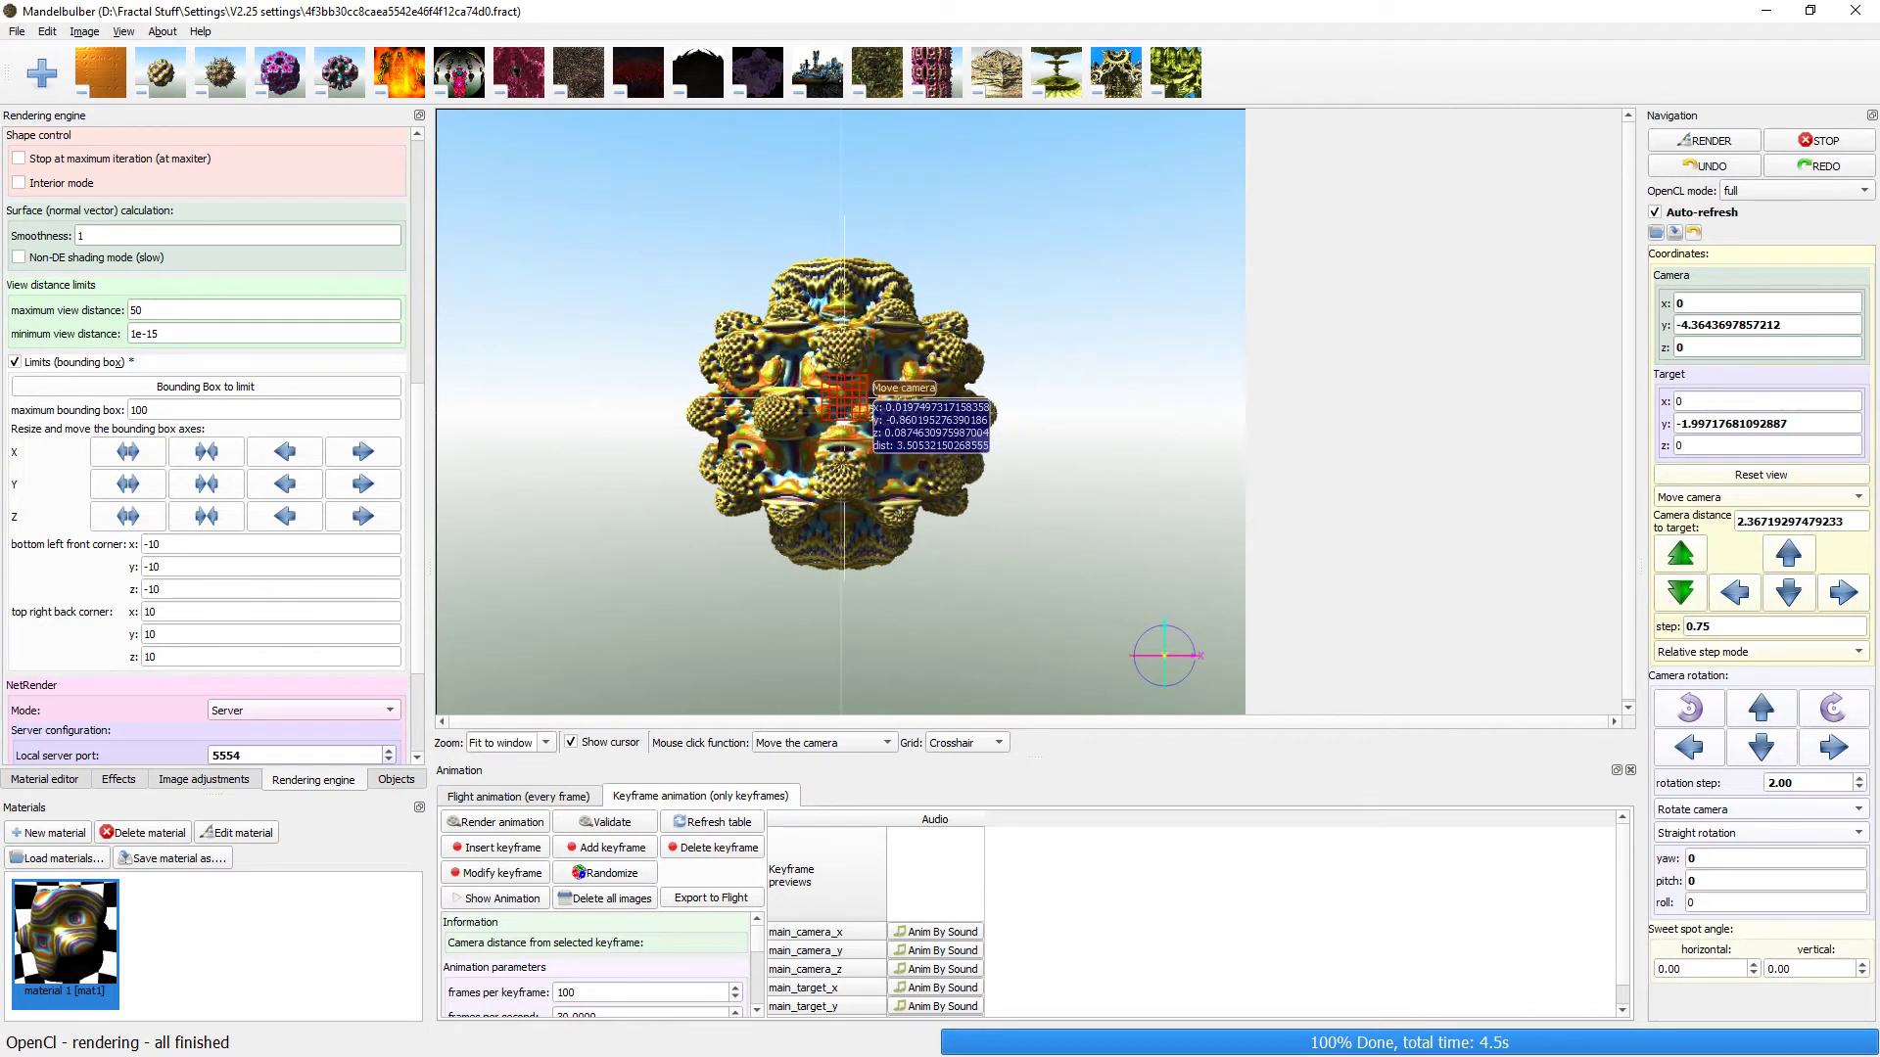
Fit the bounding box to the fractal, shrinking limits to about ±1.14, ±1.16 and ±1.24.
click(202, 392)
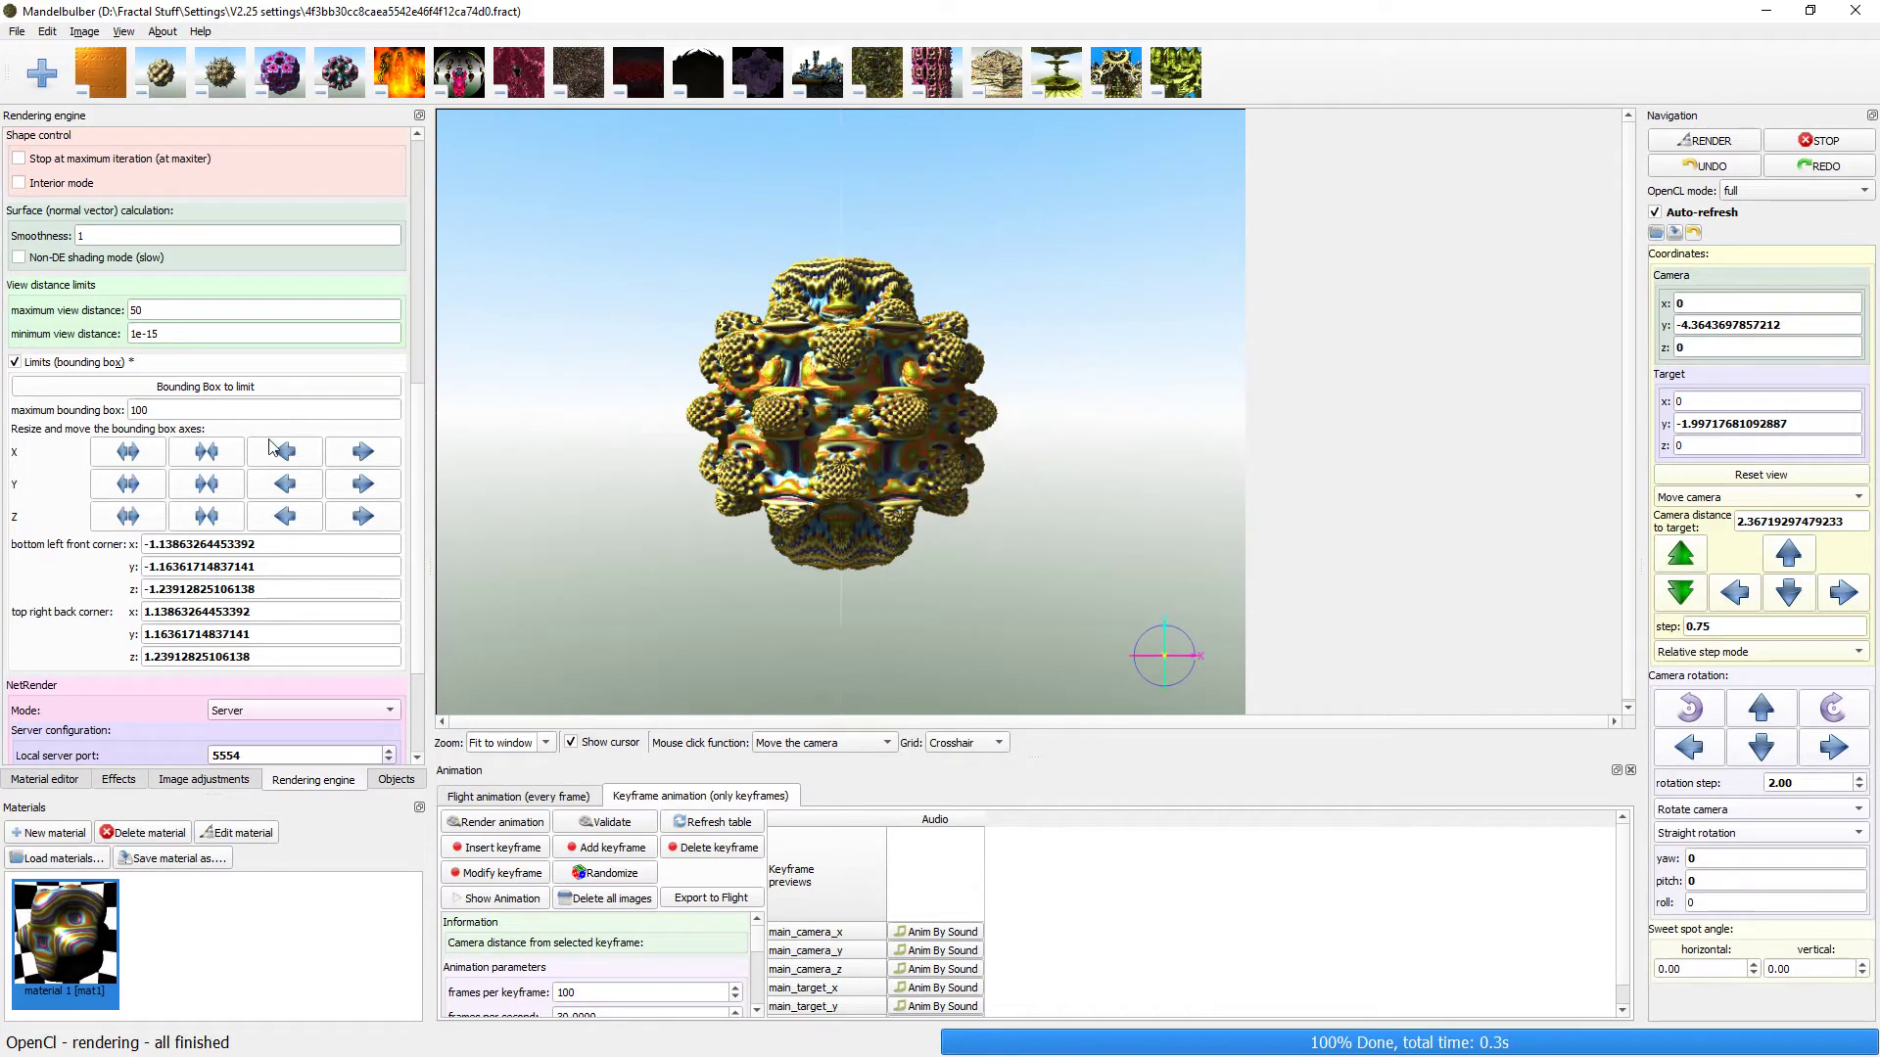
scroll(43, 498, up, 8)
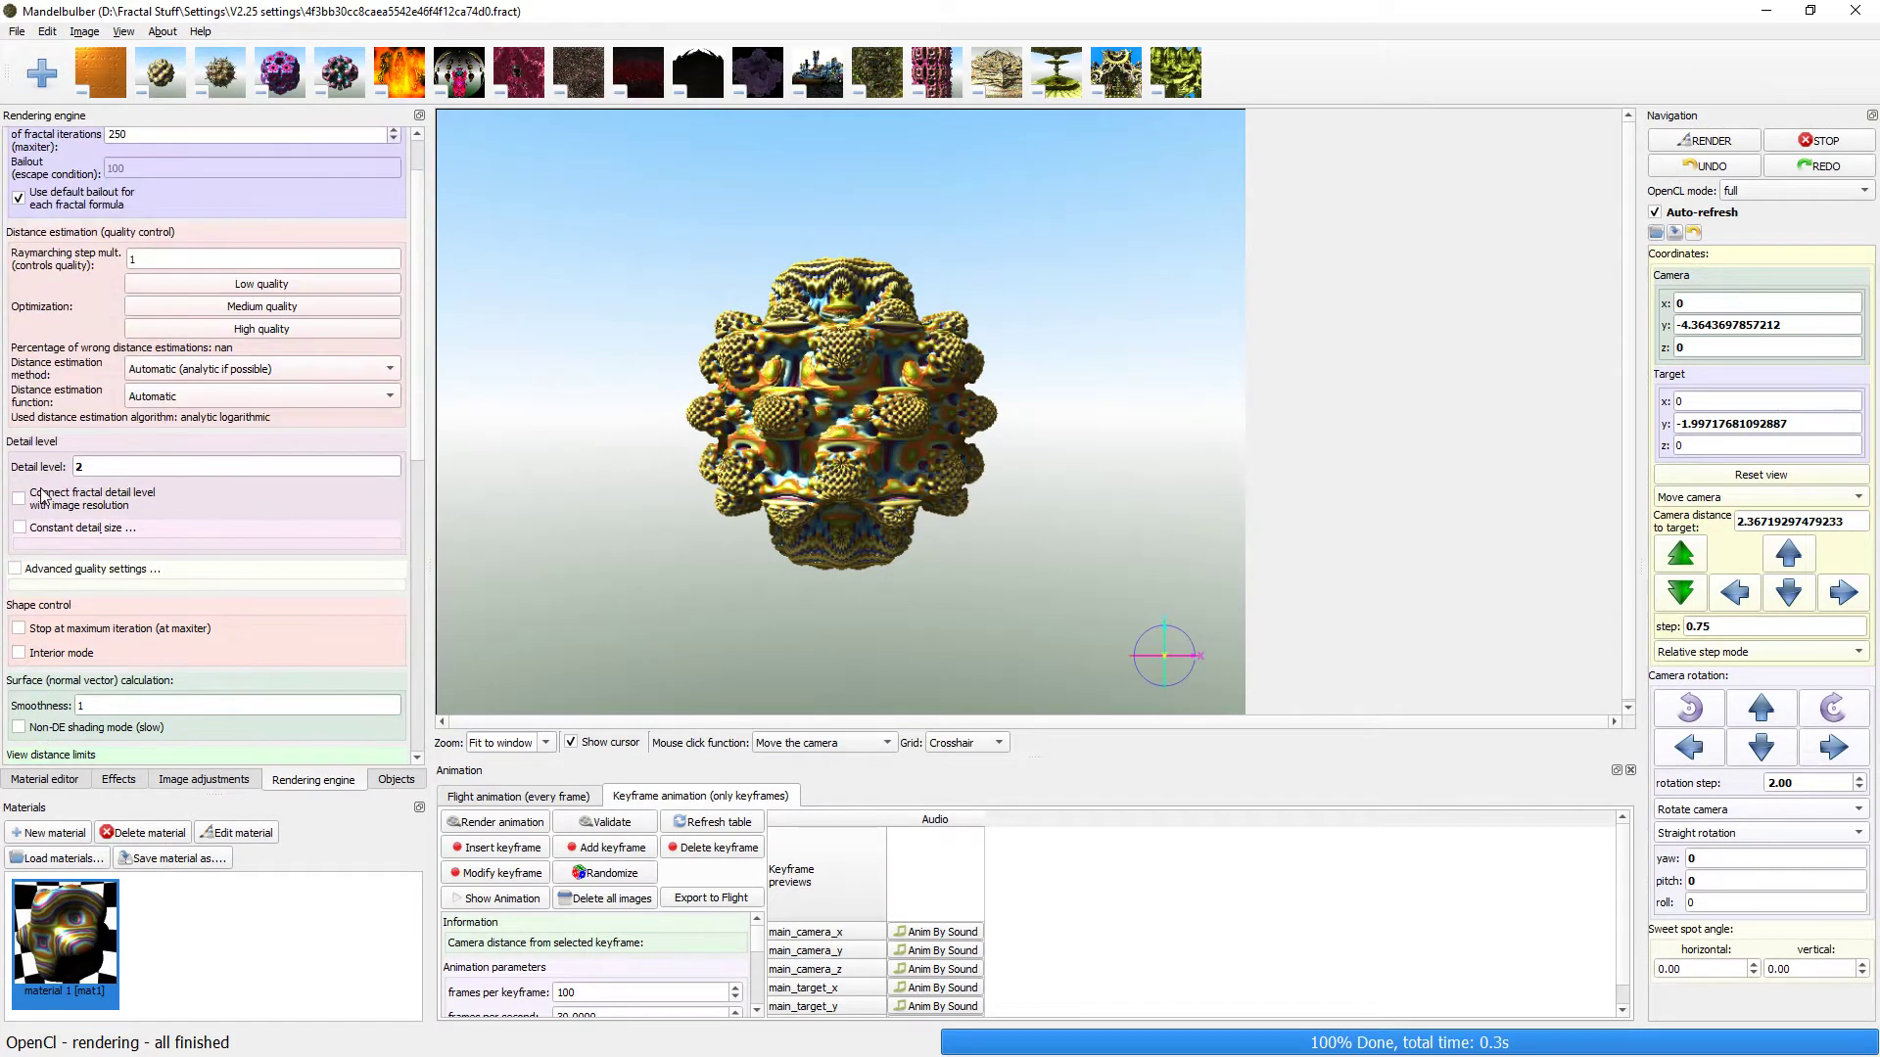
scroll(43, 498, up, 1)
scroll(43, 493, down, 8)
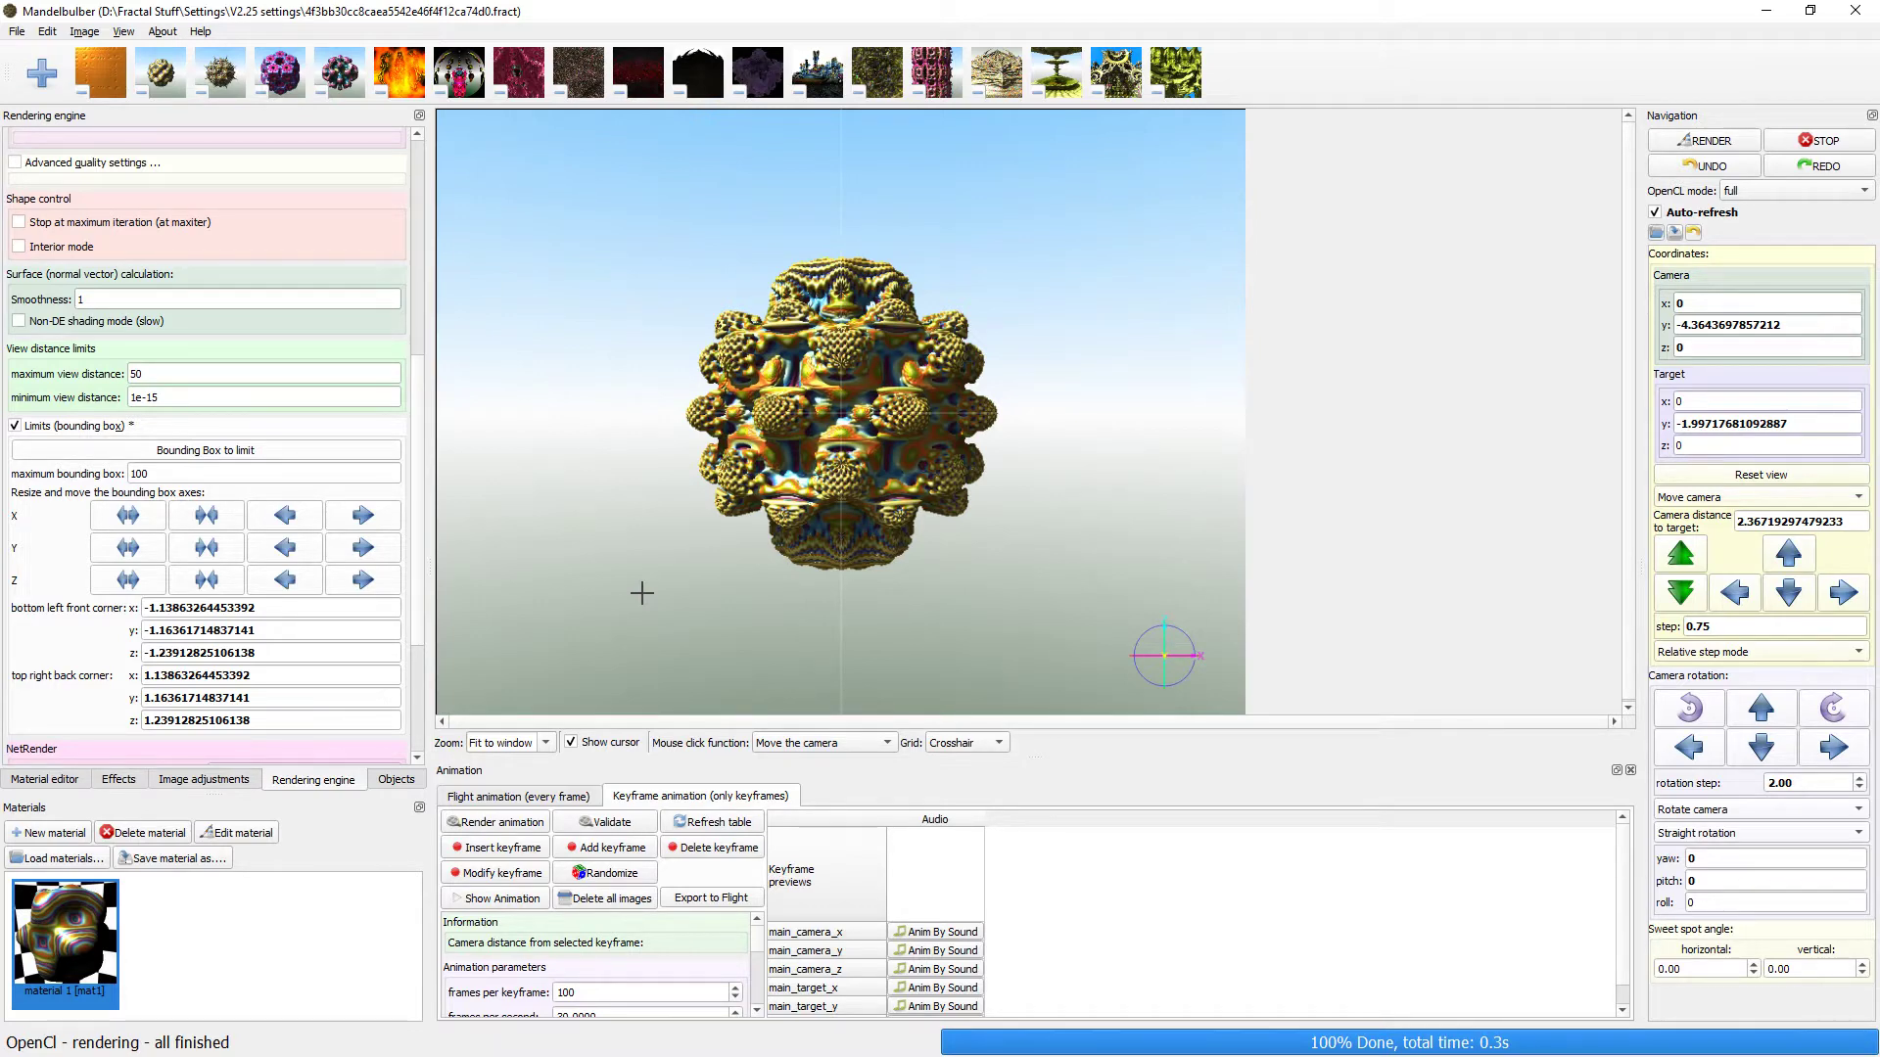
Set the bottom-left-front z bound to 0 to cut away the lower half.
triple_click(198, 654)
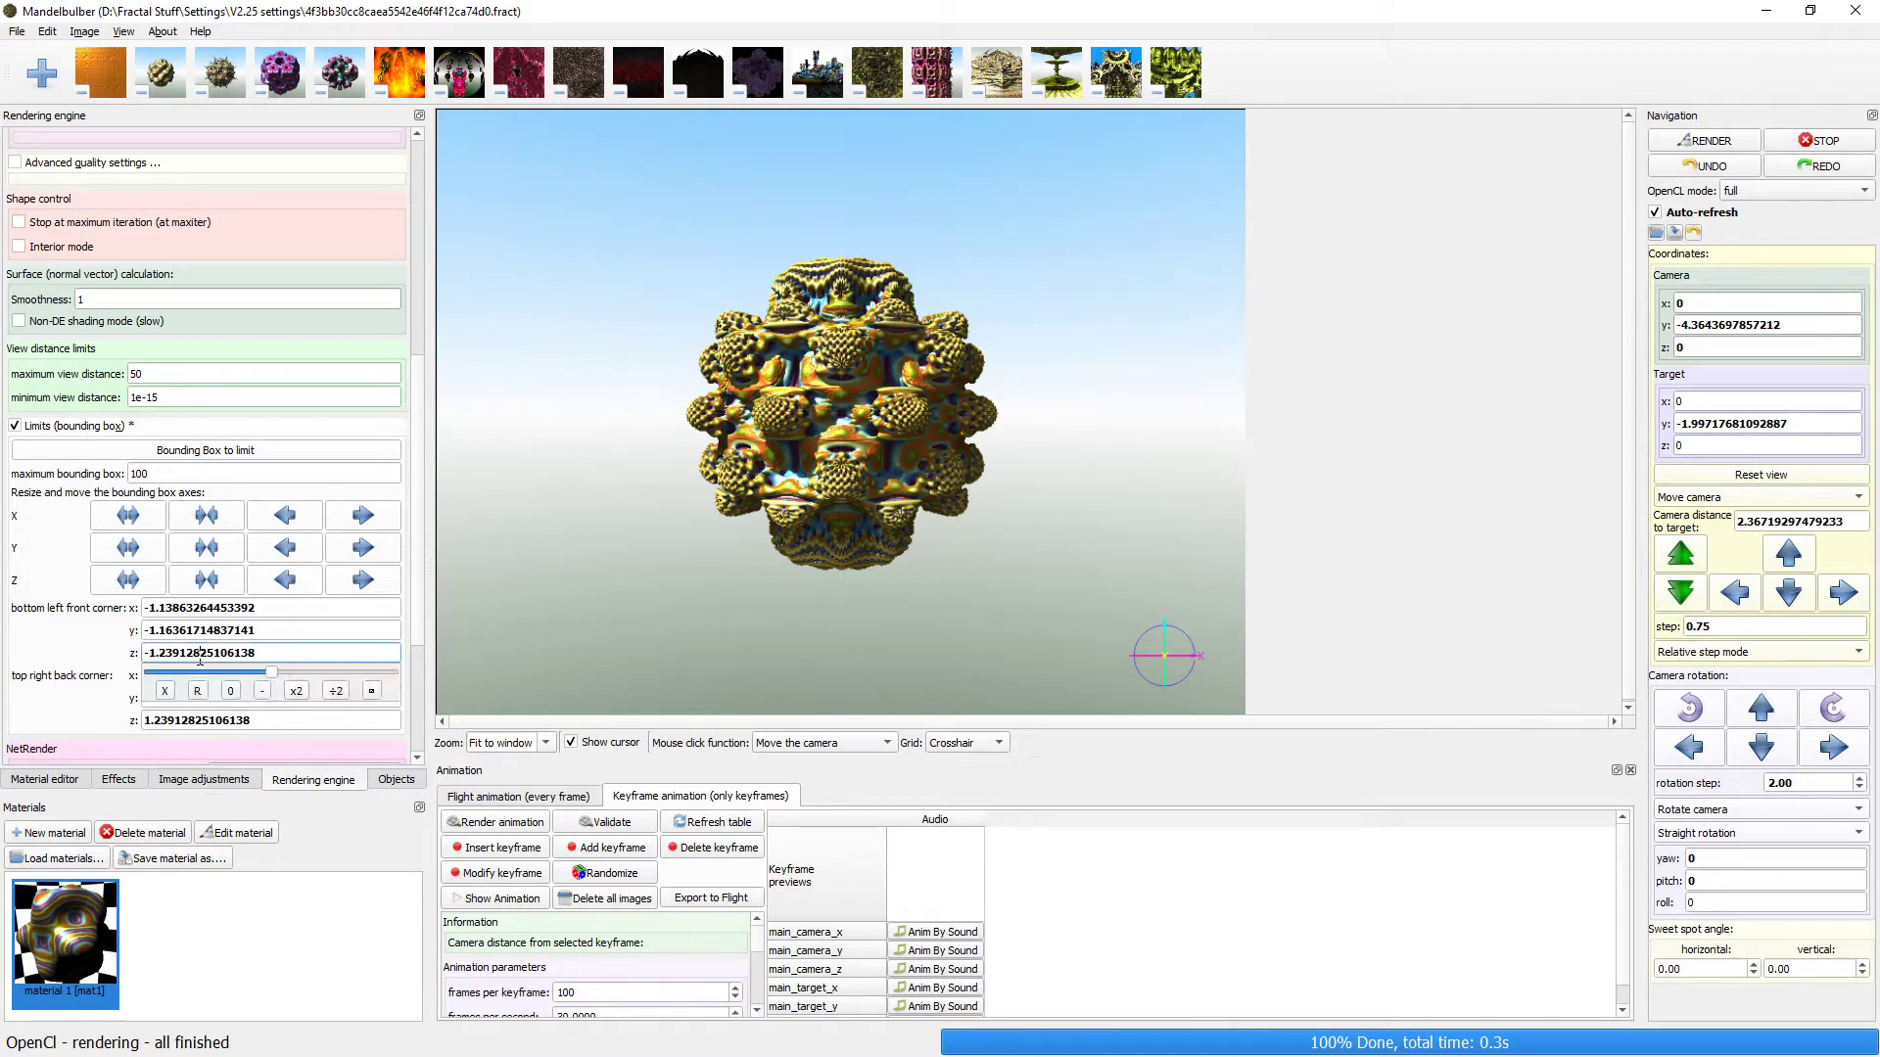
text(0)
key(Return)
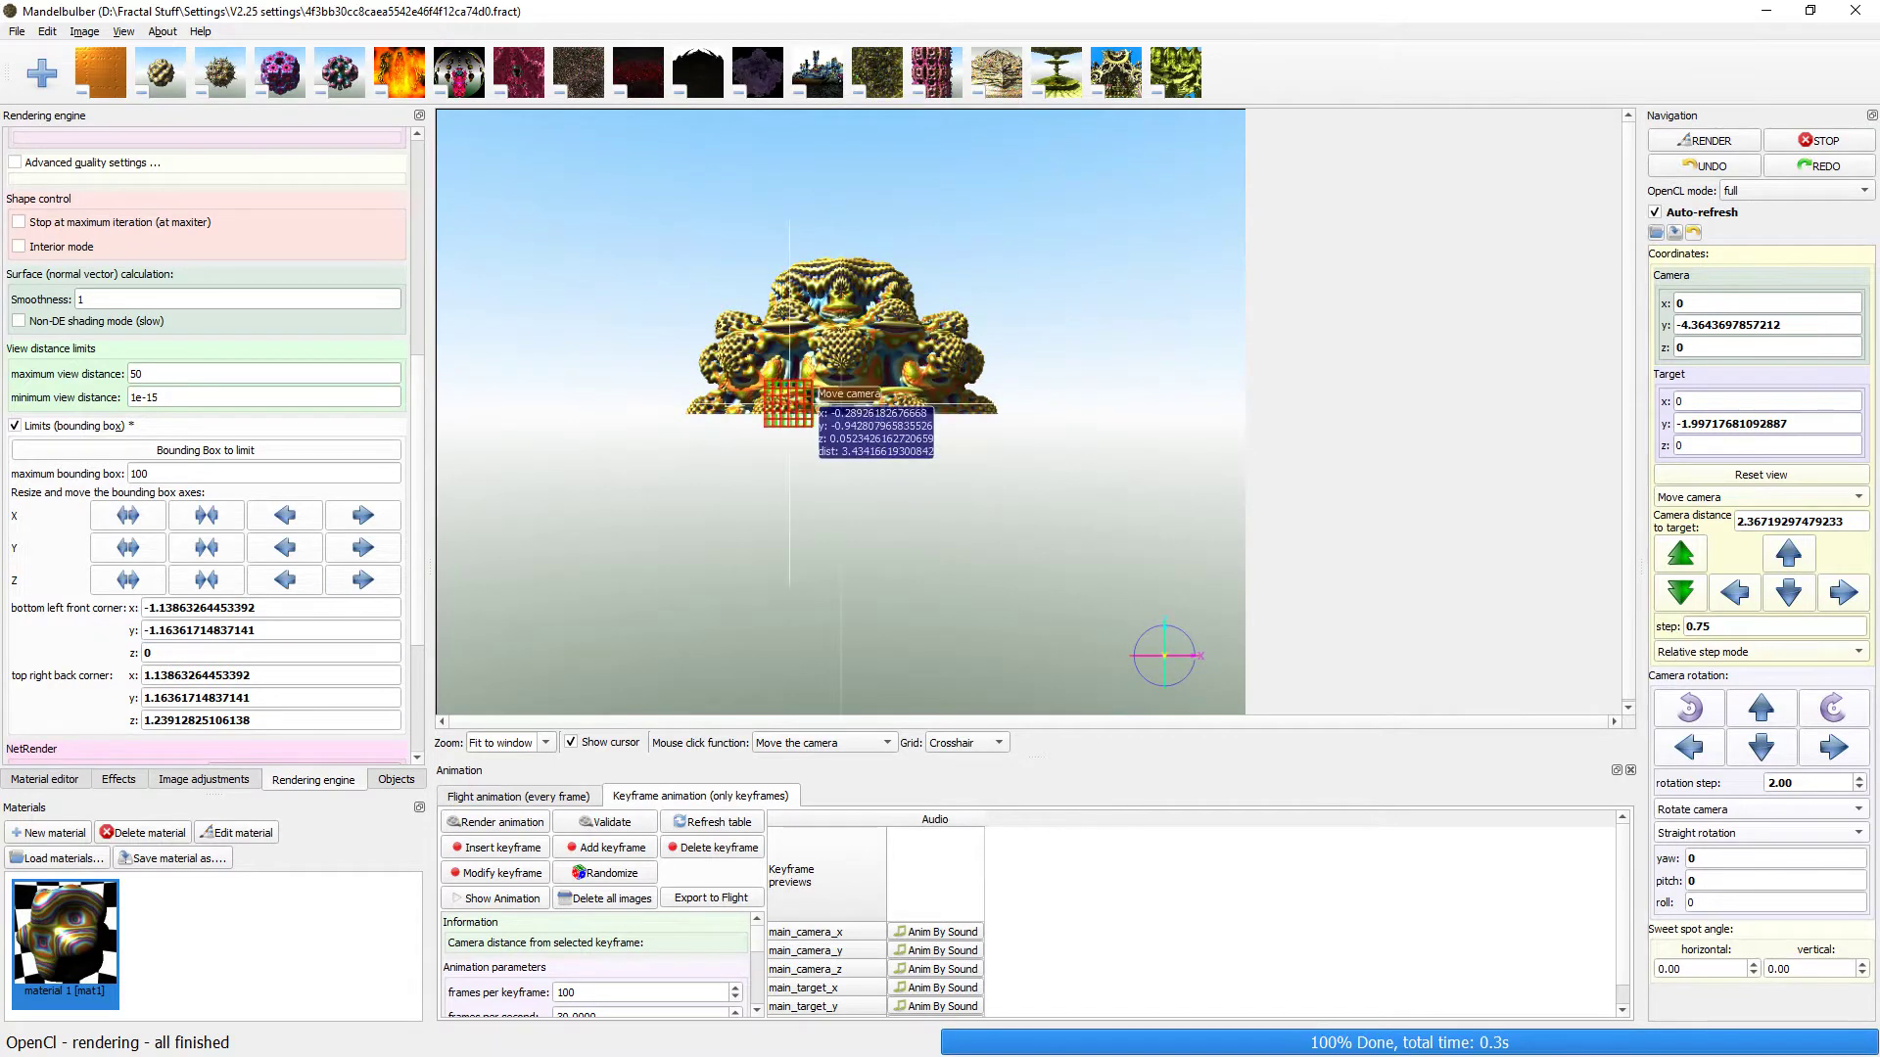
Reposition the camera to look at the exposed cut face of the halved fractal.
click(862, 322)
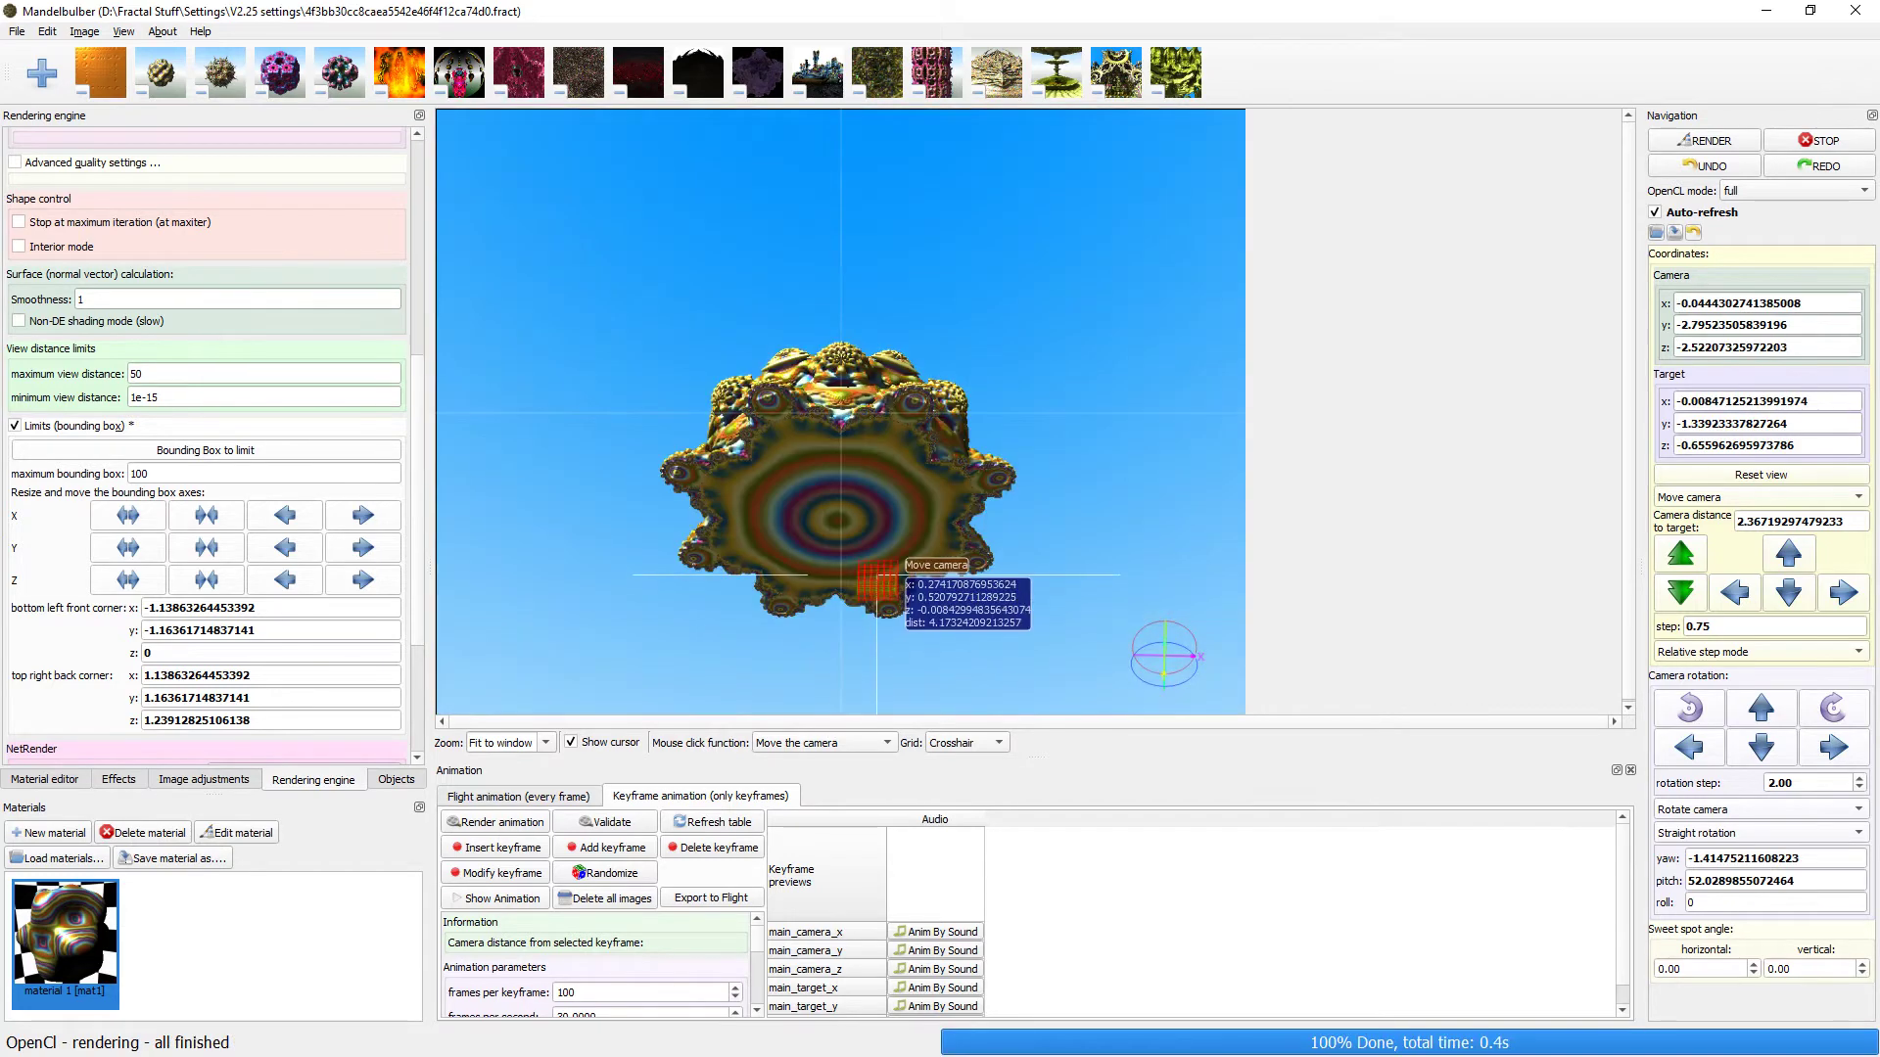
right_drag(876, 575, 931, 94)
click(830, 431)
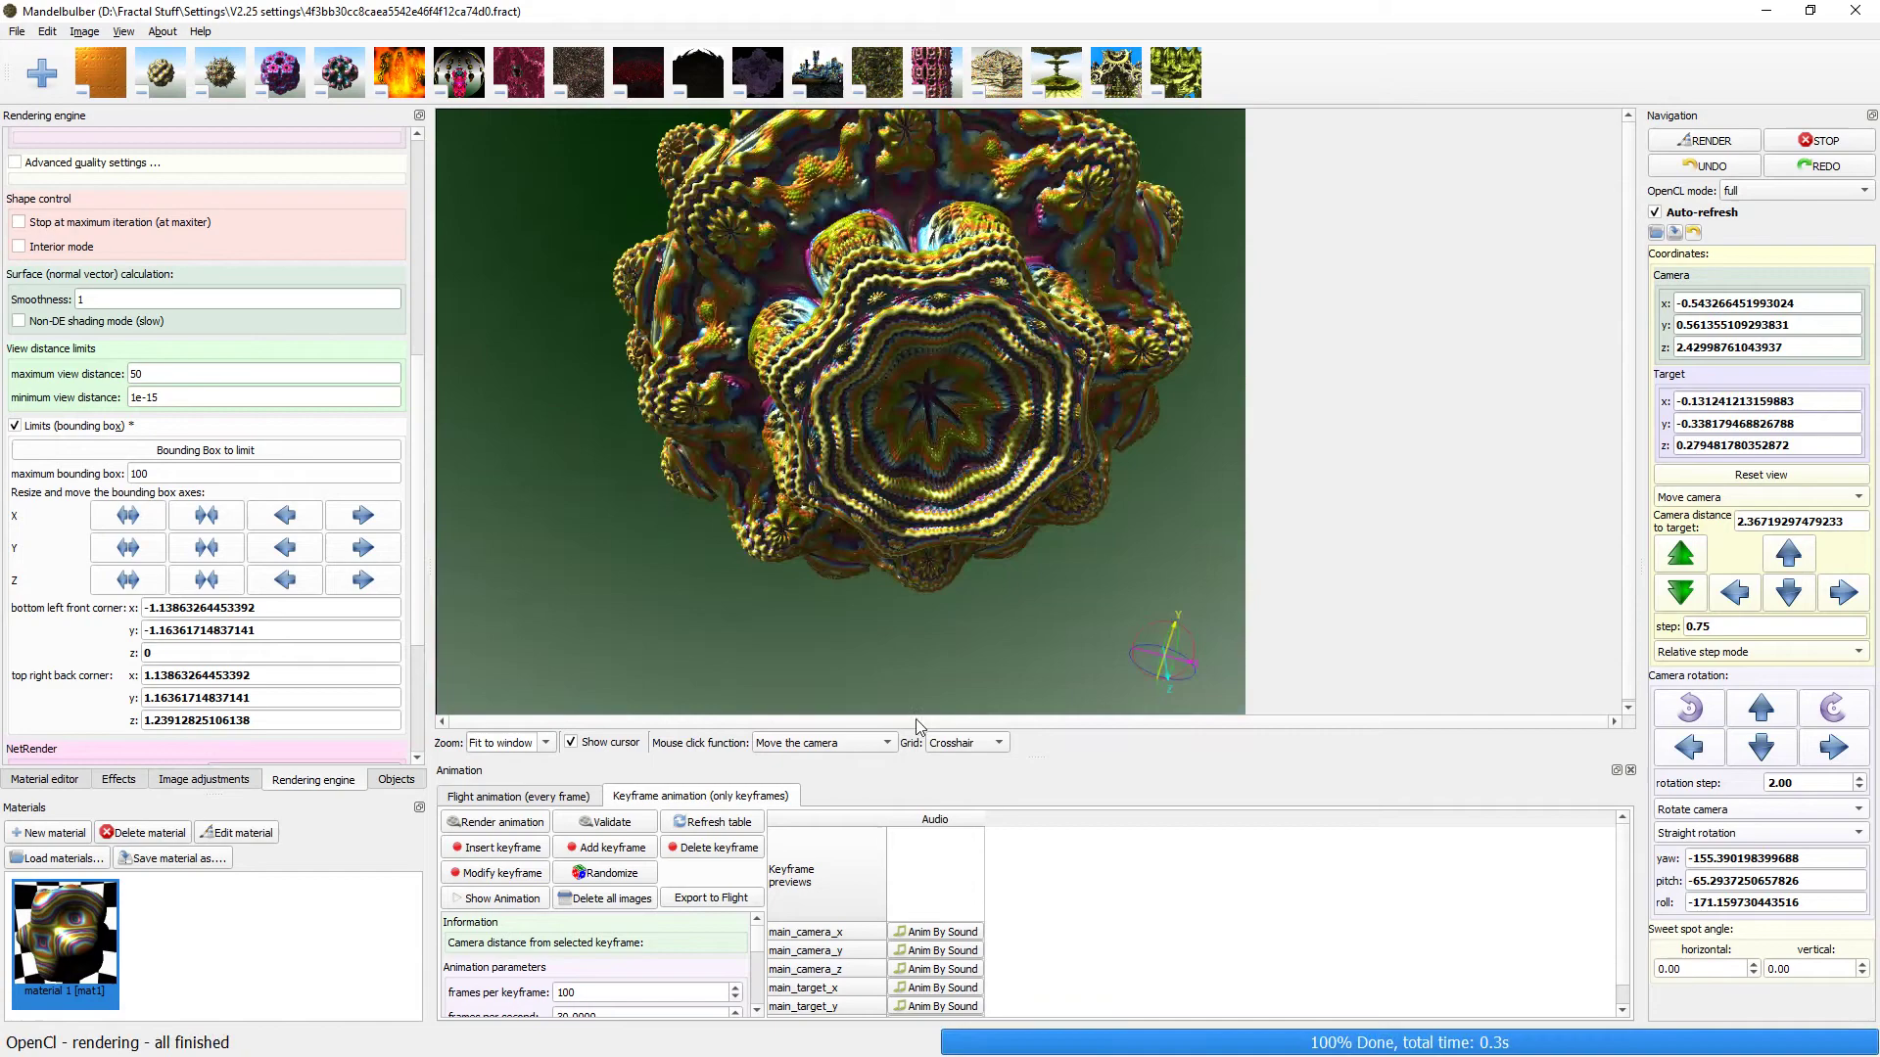
right_click(937, 401)
right_click(937, 402)
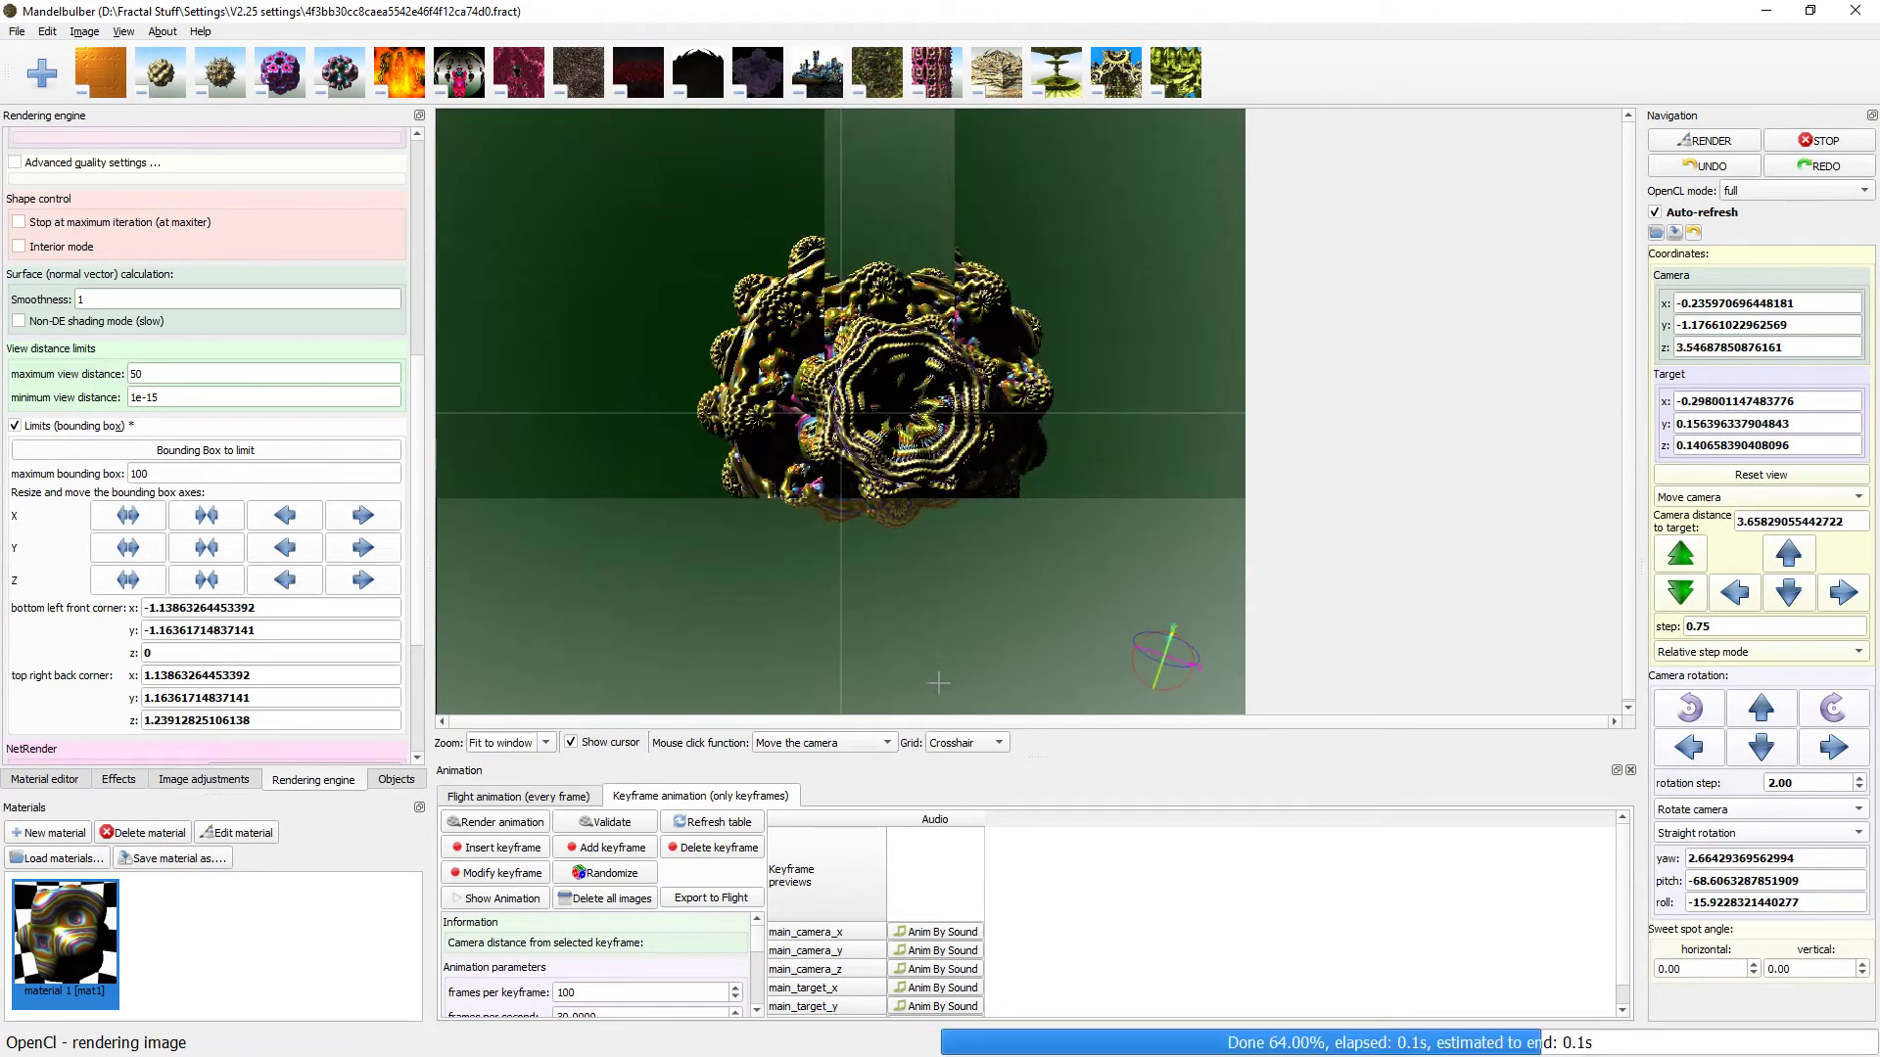
drag(938, 683, 914, 390)
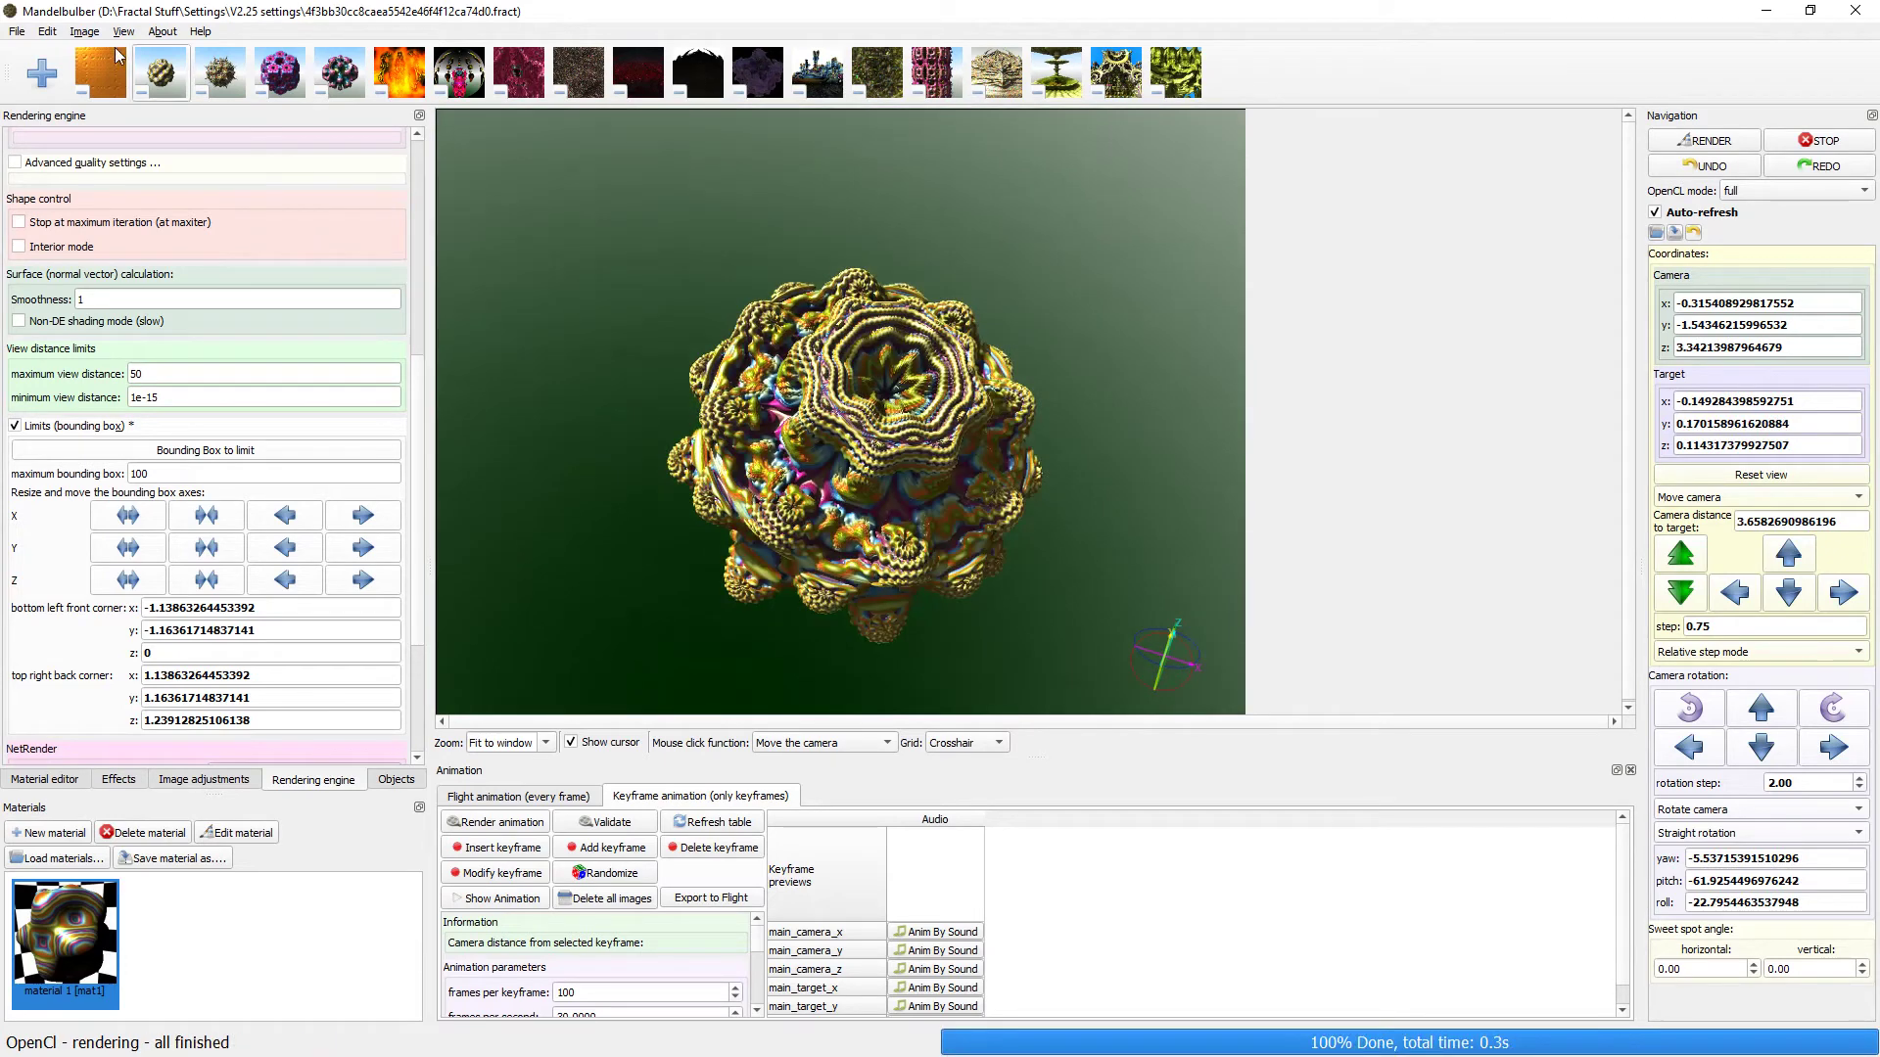
Point the mesh export to D:\Fractal Stuff\Exported Meshes, clearing the default output.ply name.
click(16, 35)
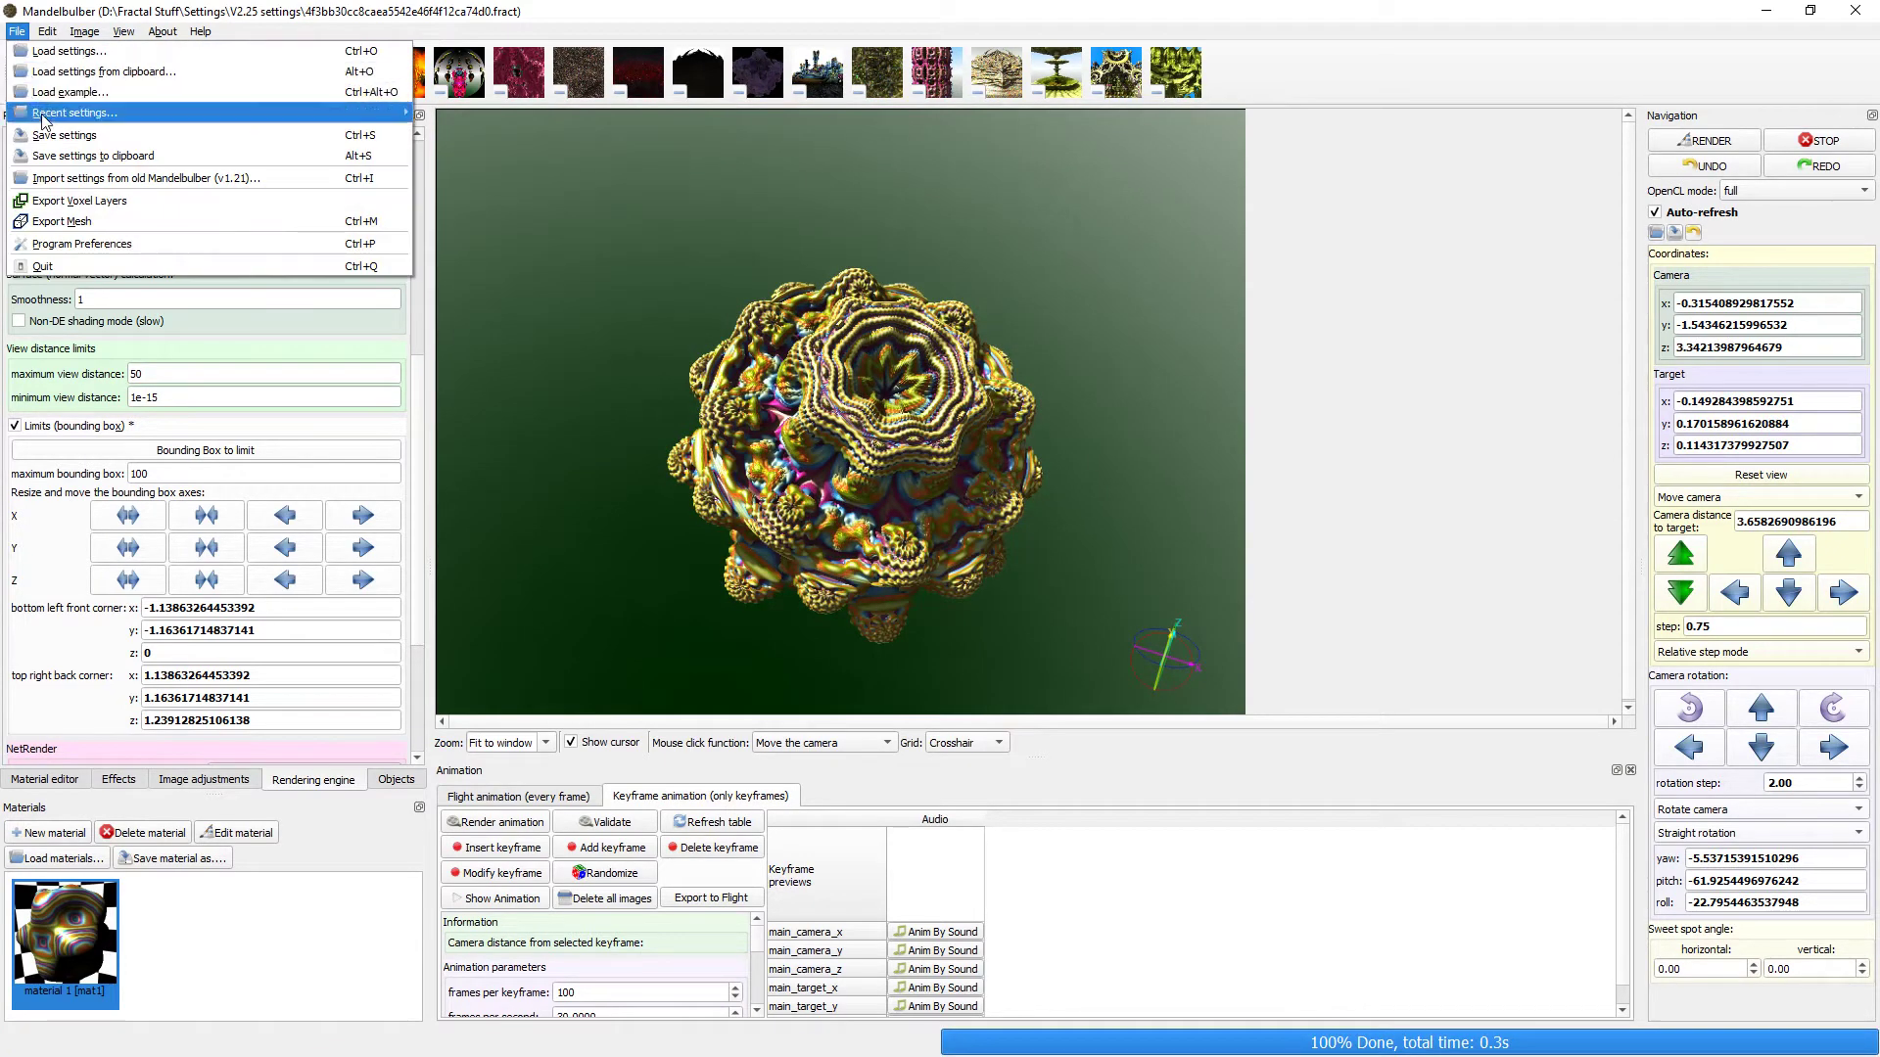
click(66, 222)
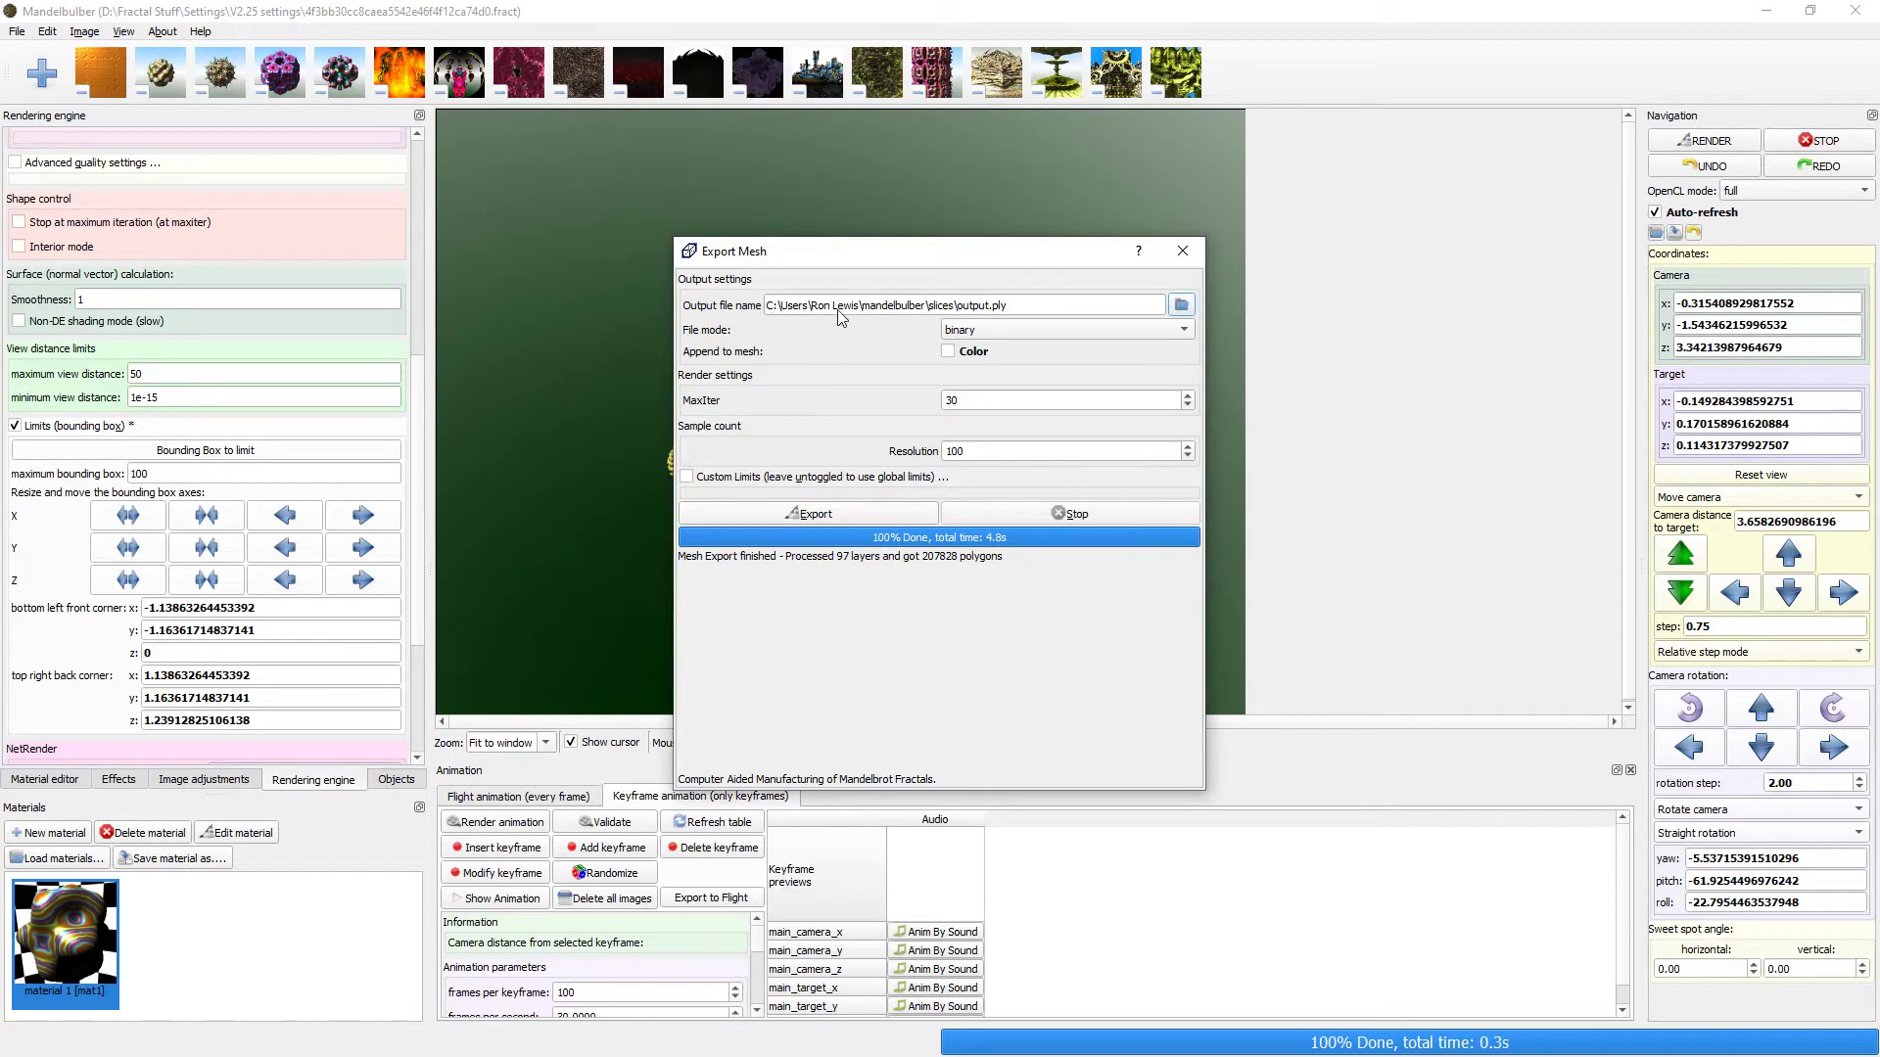
click(1181, 305)
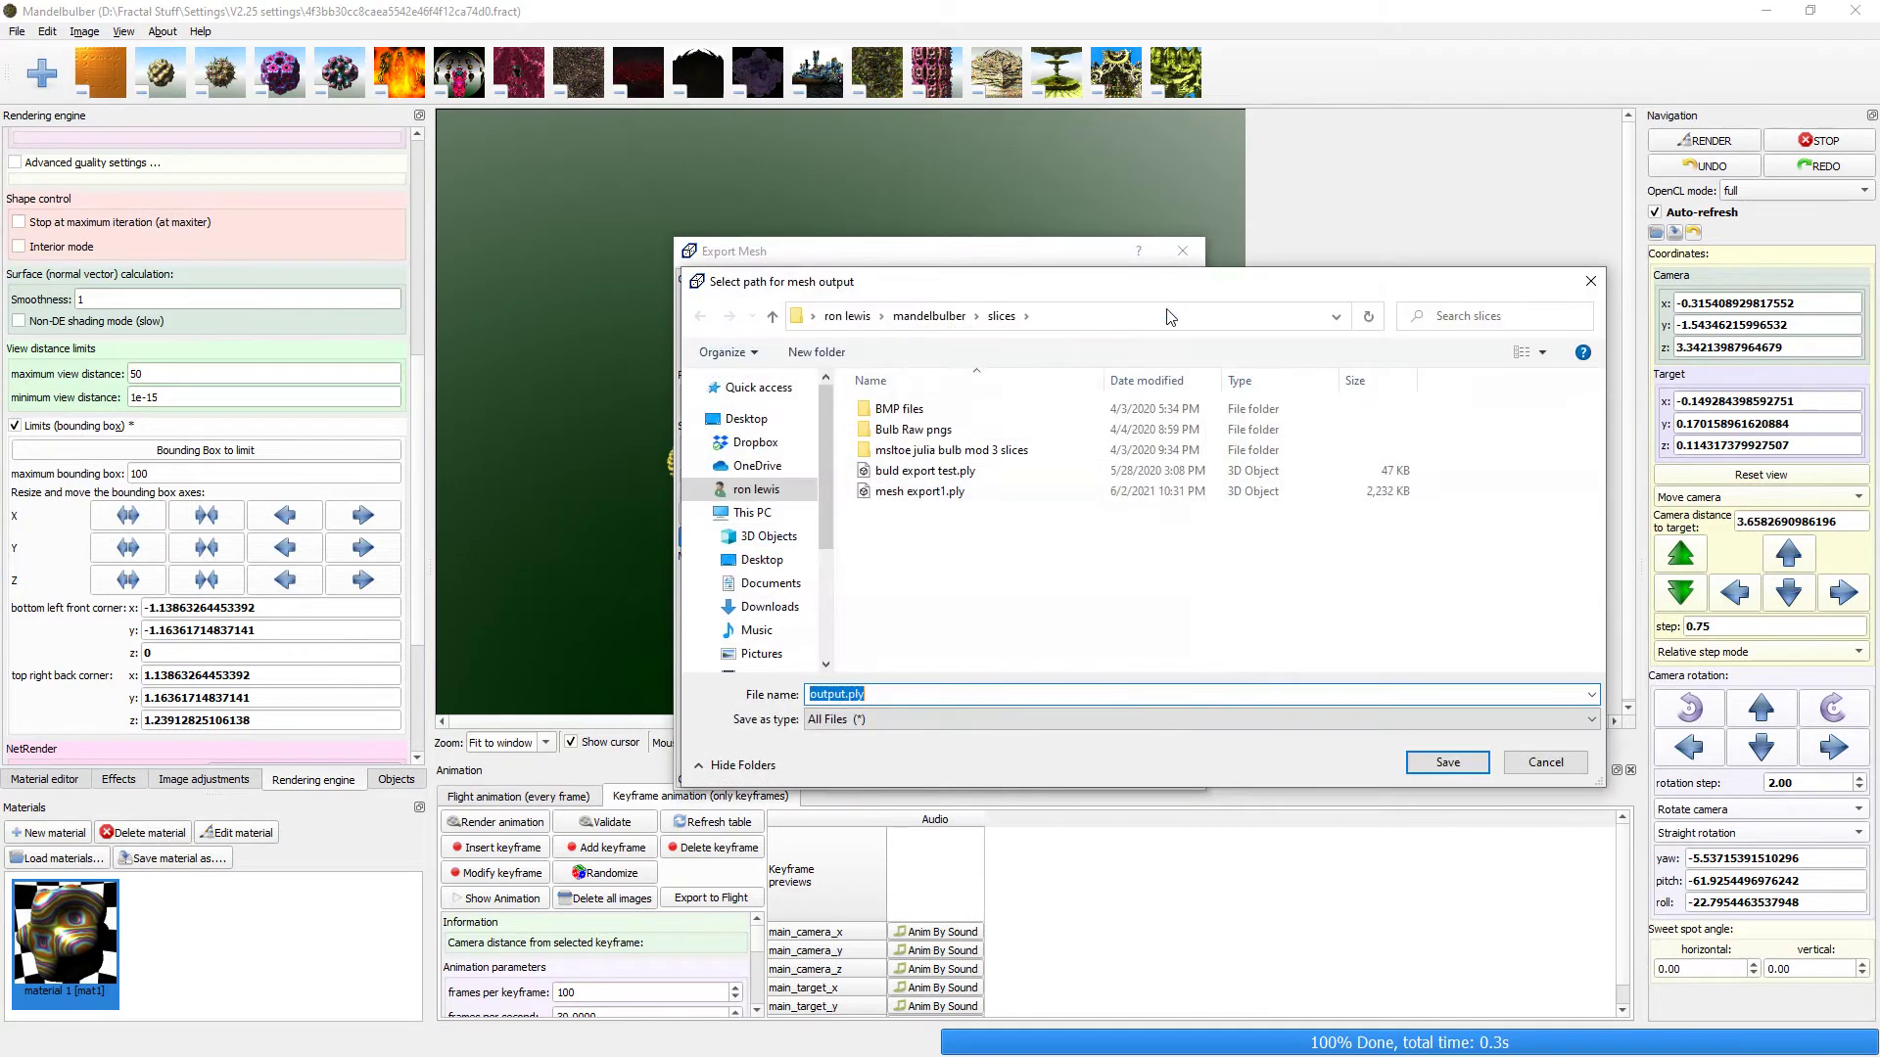
scroll(779, 623, down, 2)
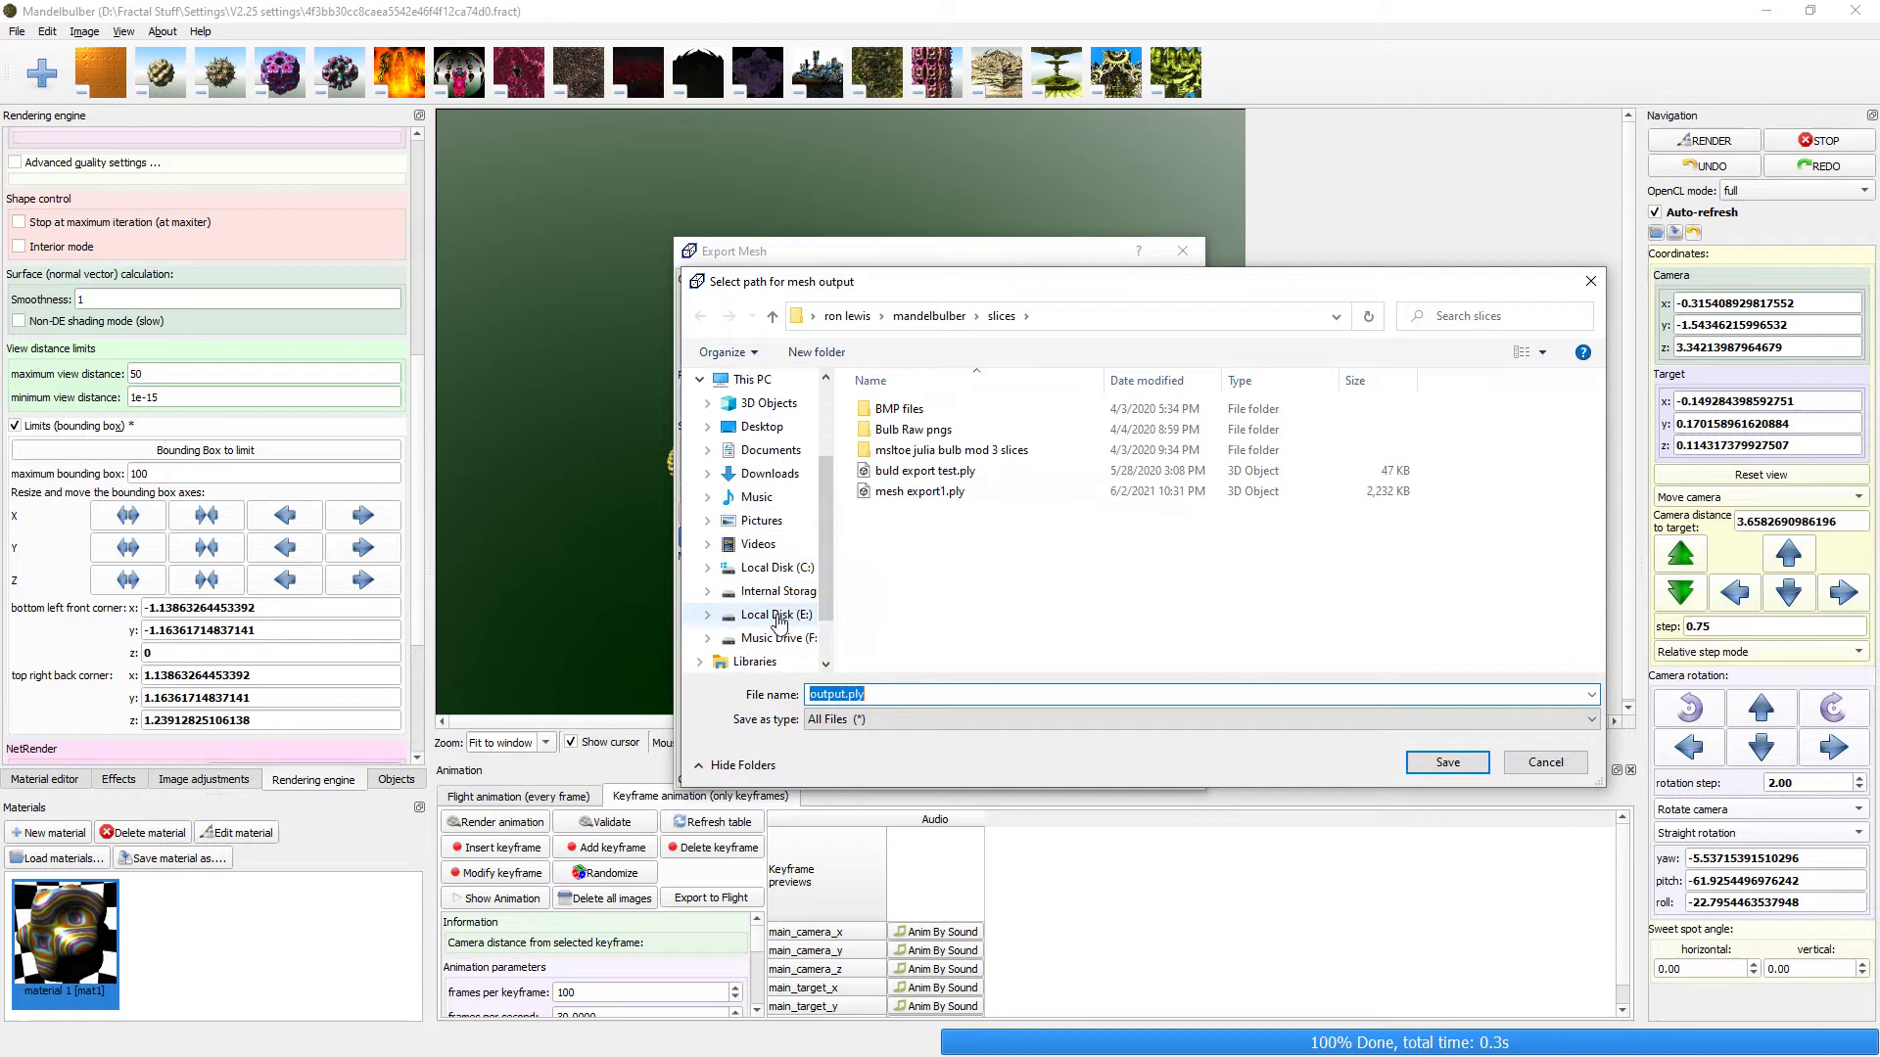
click(775, 591)
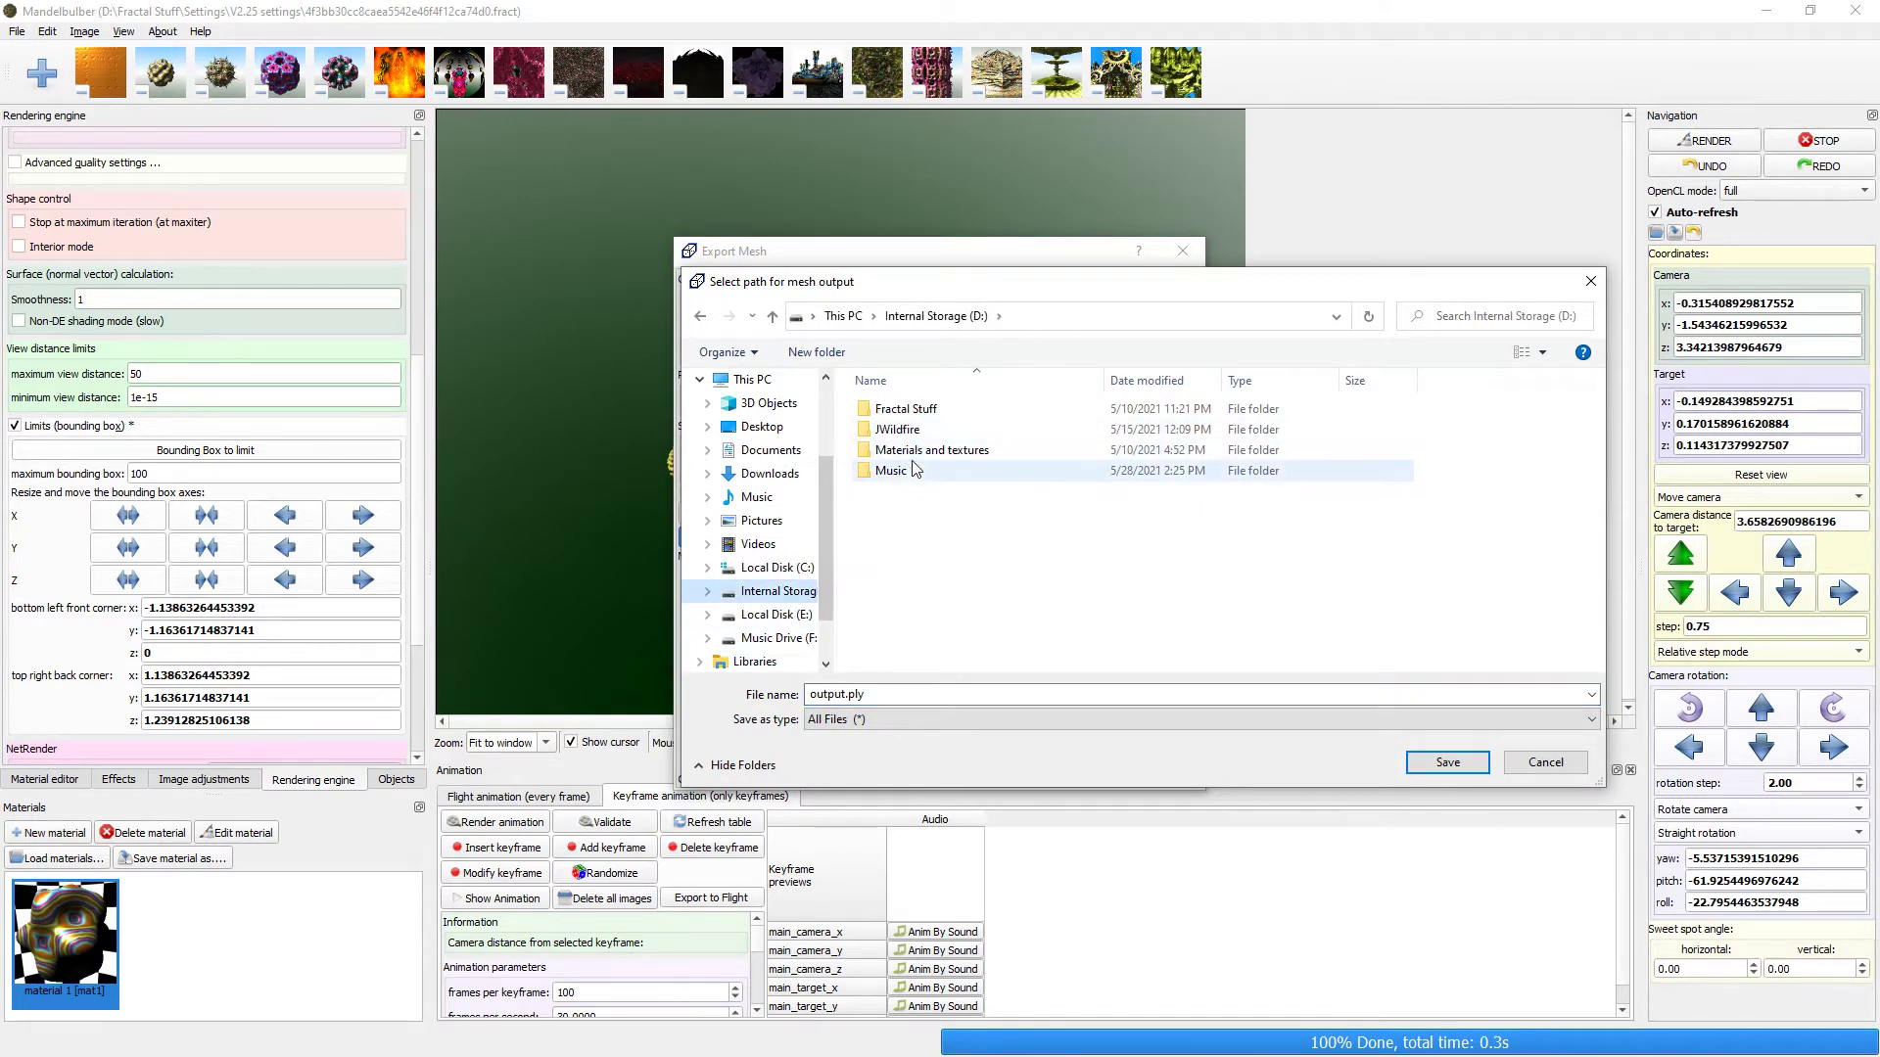
double_click(916, 410)
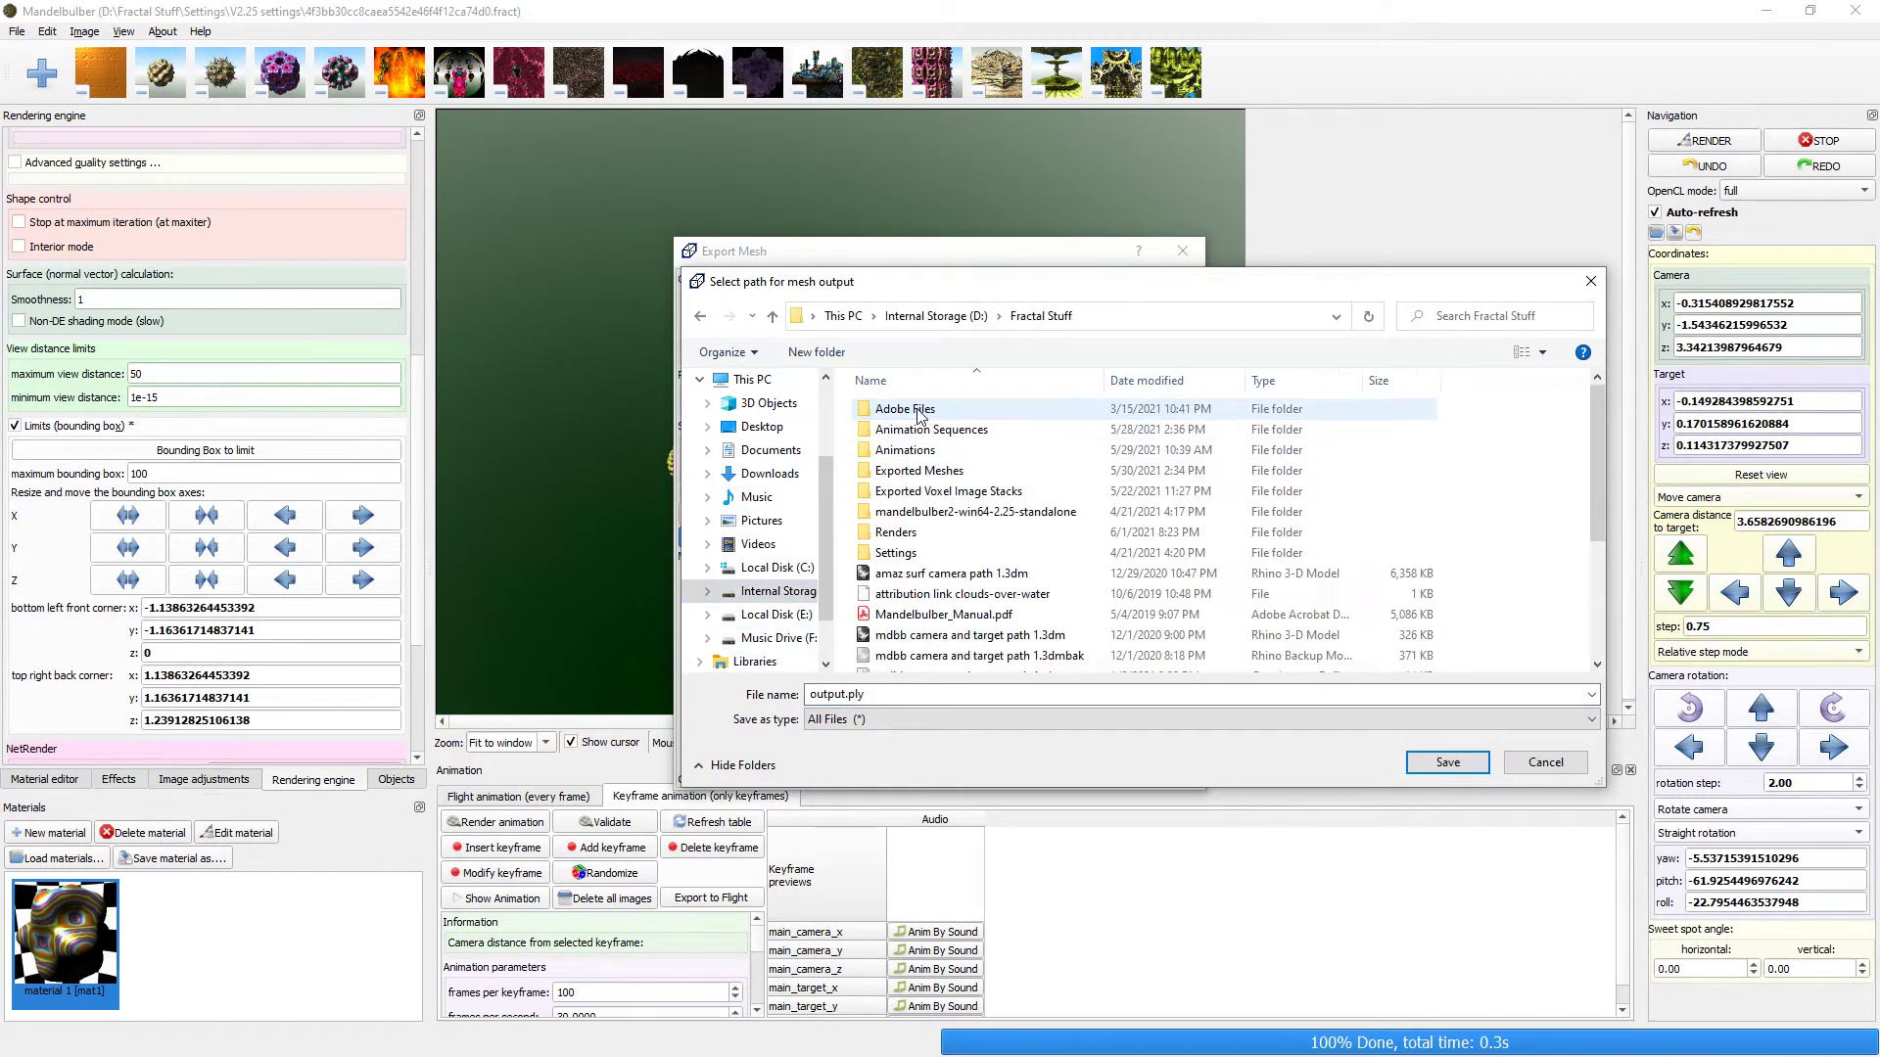
double_click(915, 471)
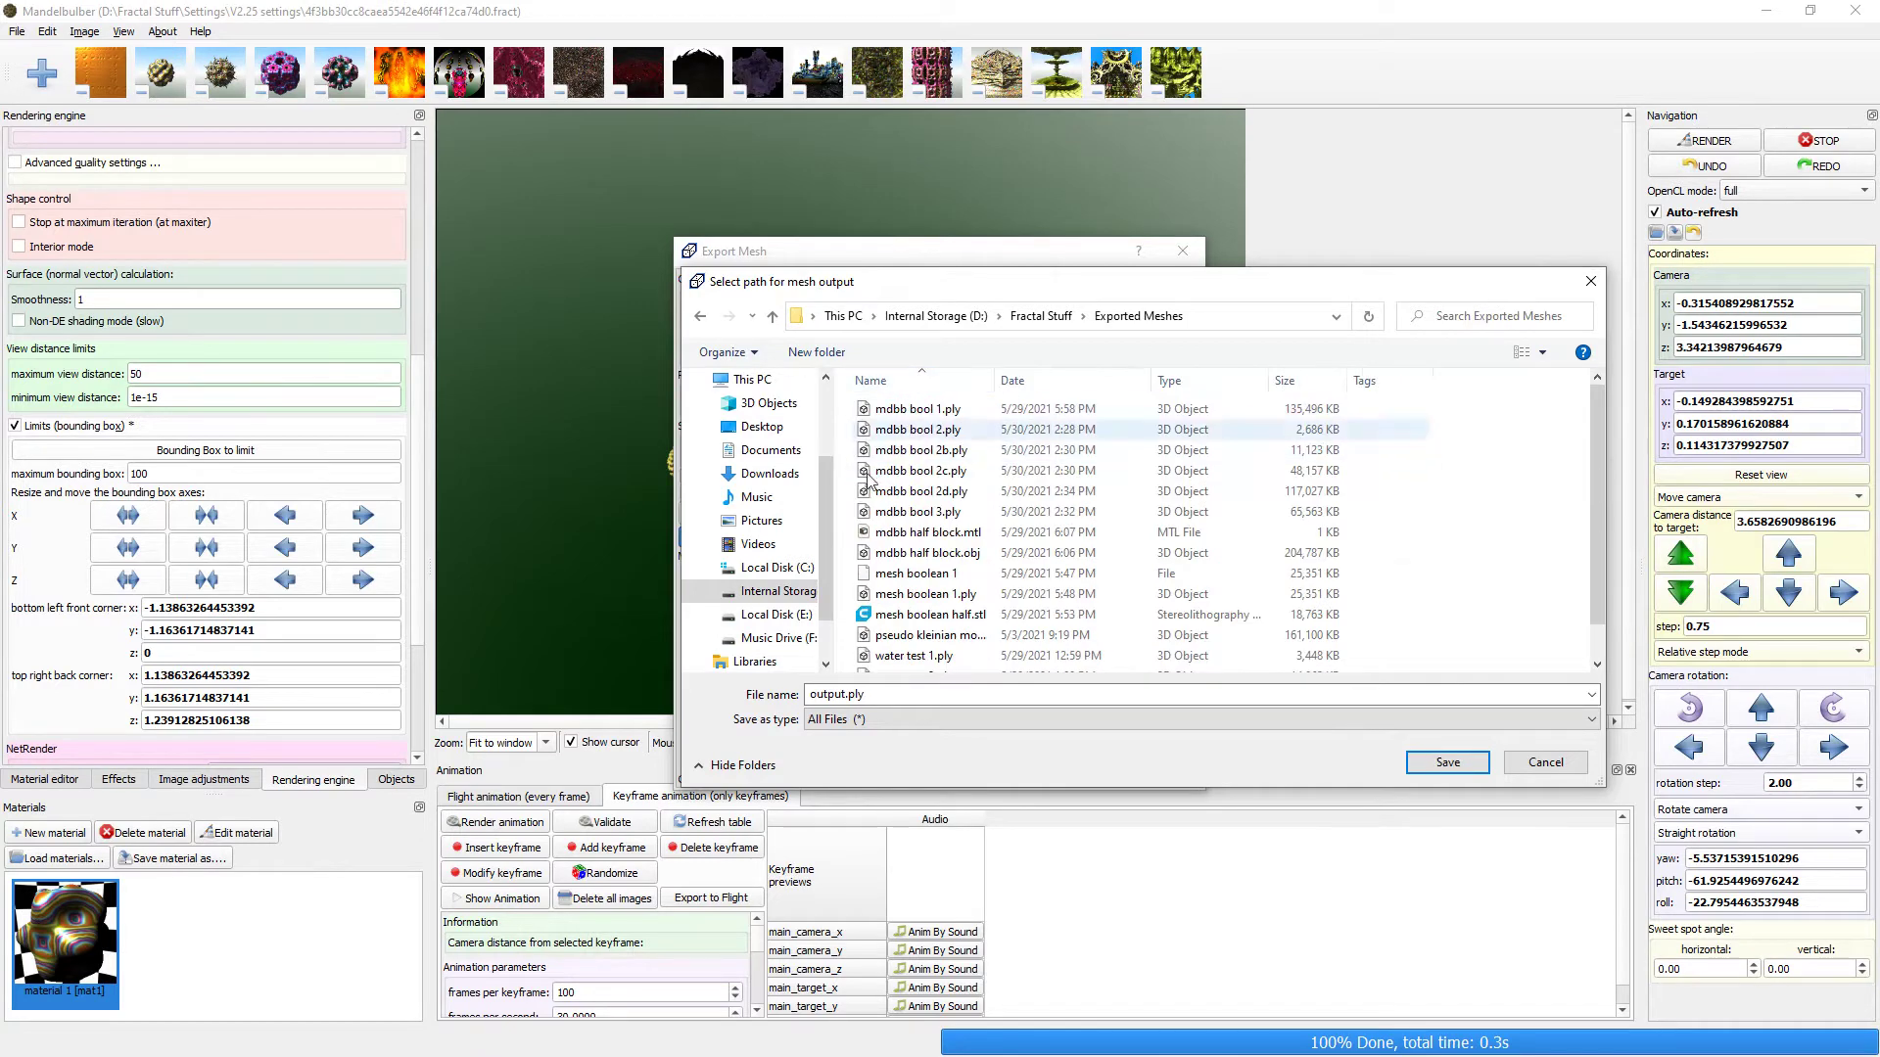
double_click(911, 696)
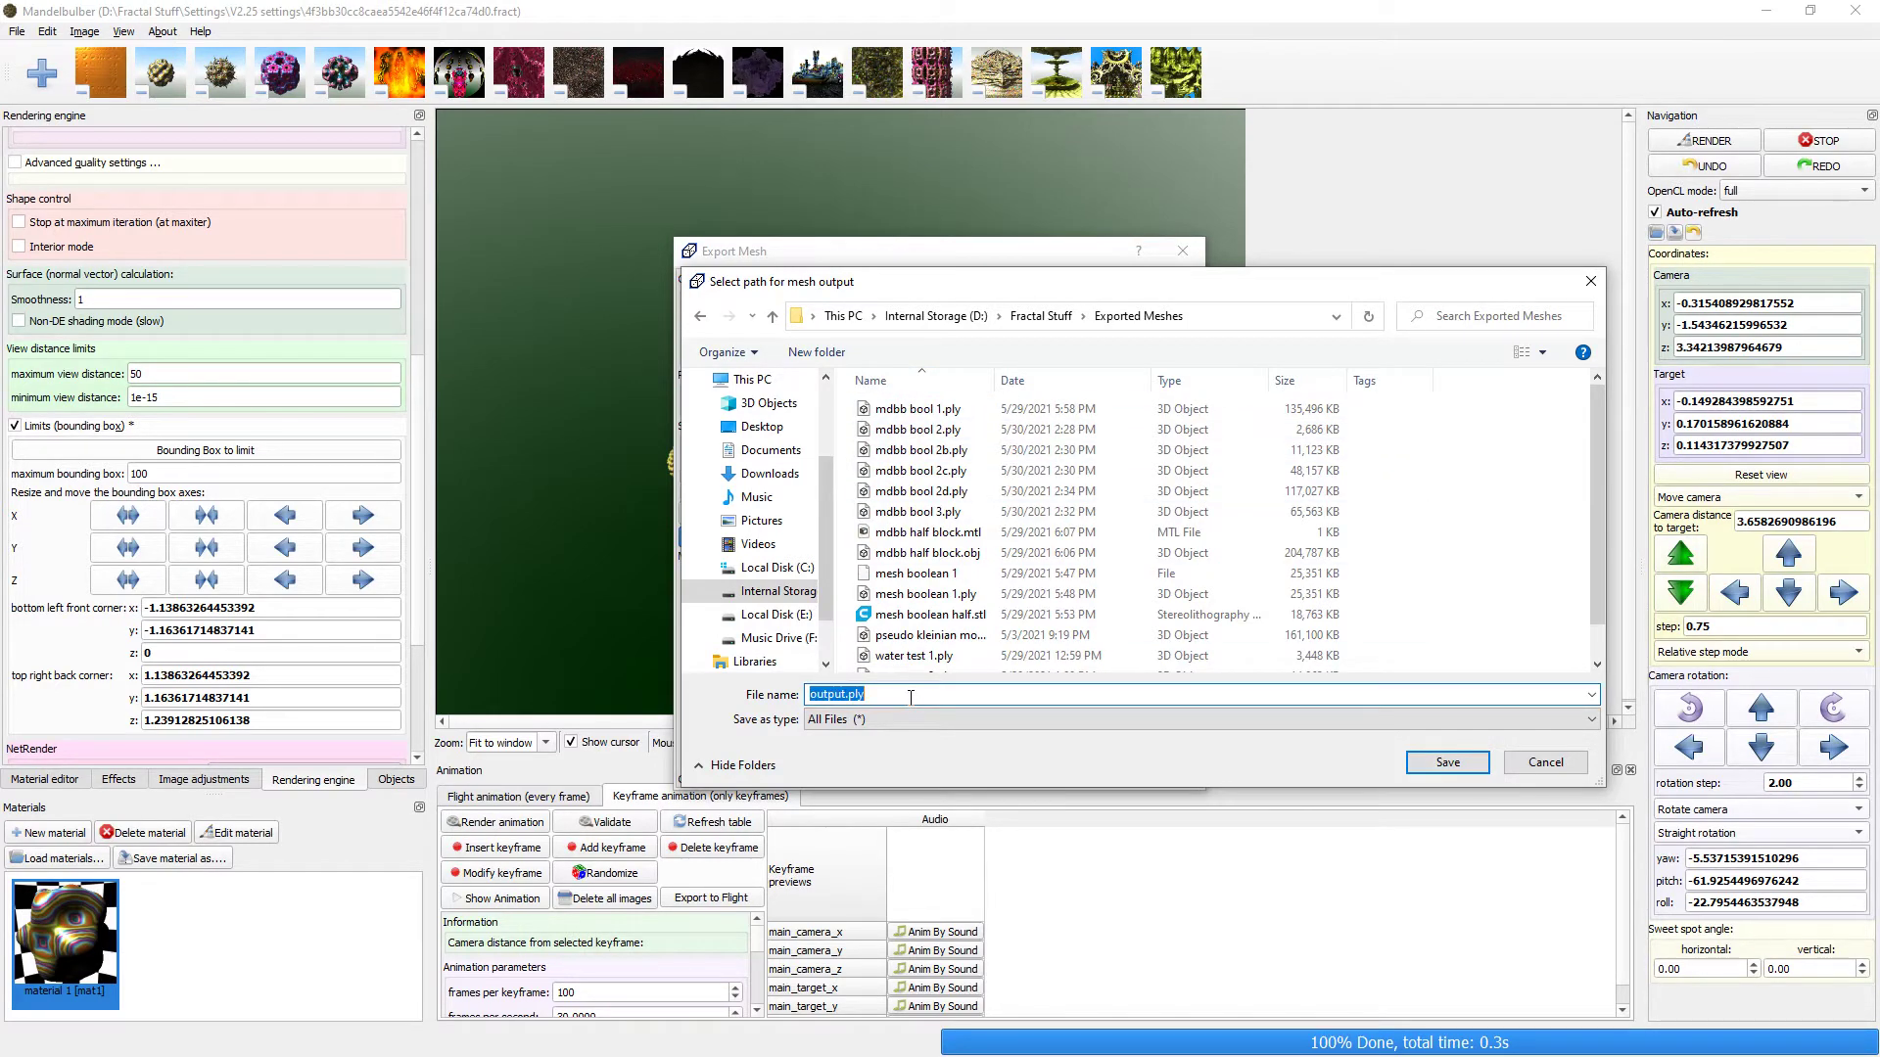
key(BackSpace)
key(BackSpace)
Save the export location with the file name mesh 1.ply.
click(1448, 762)
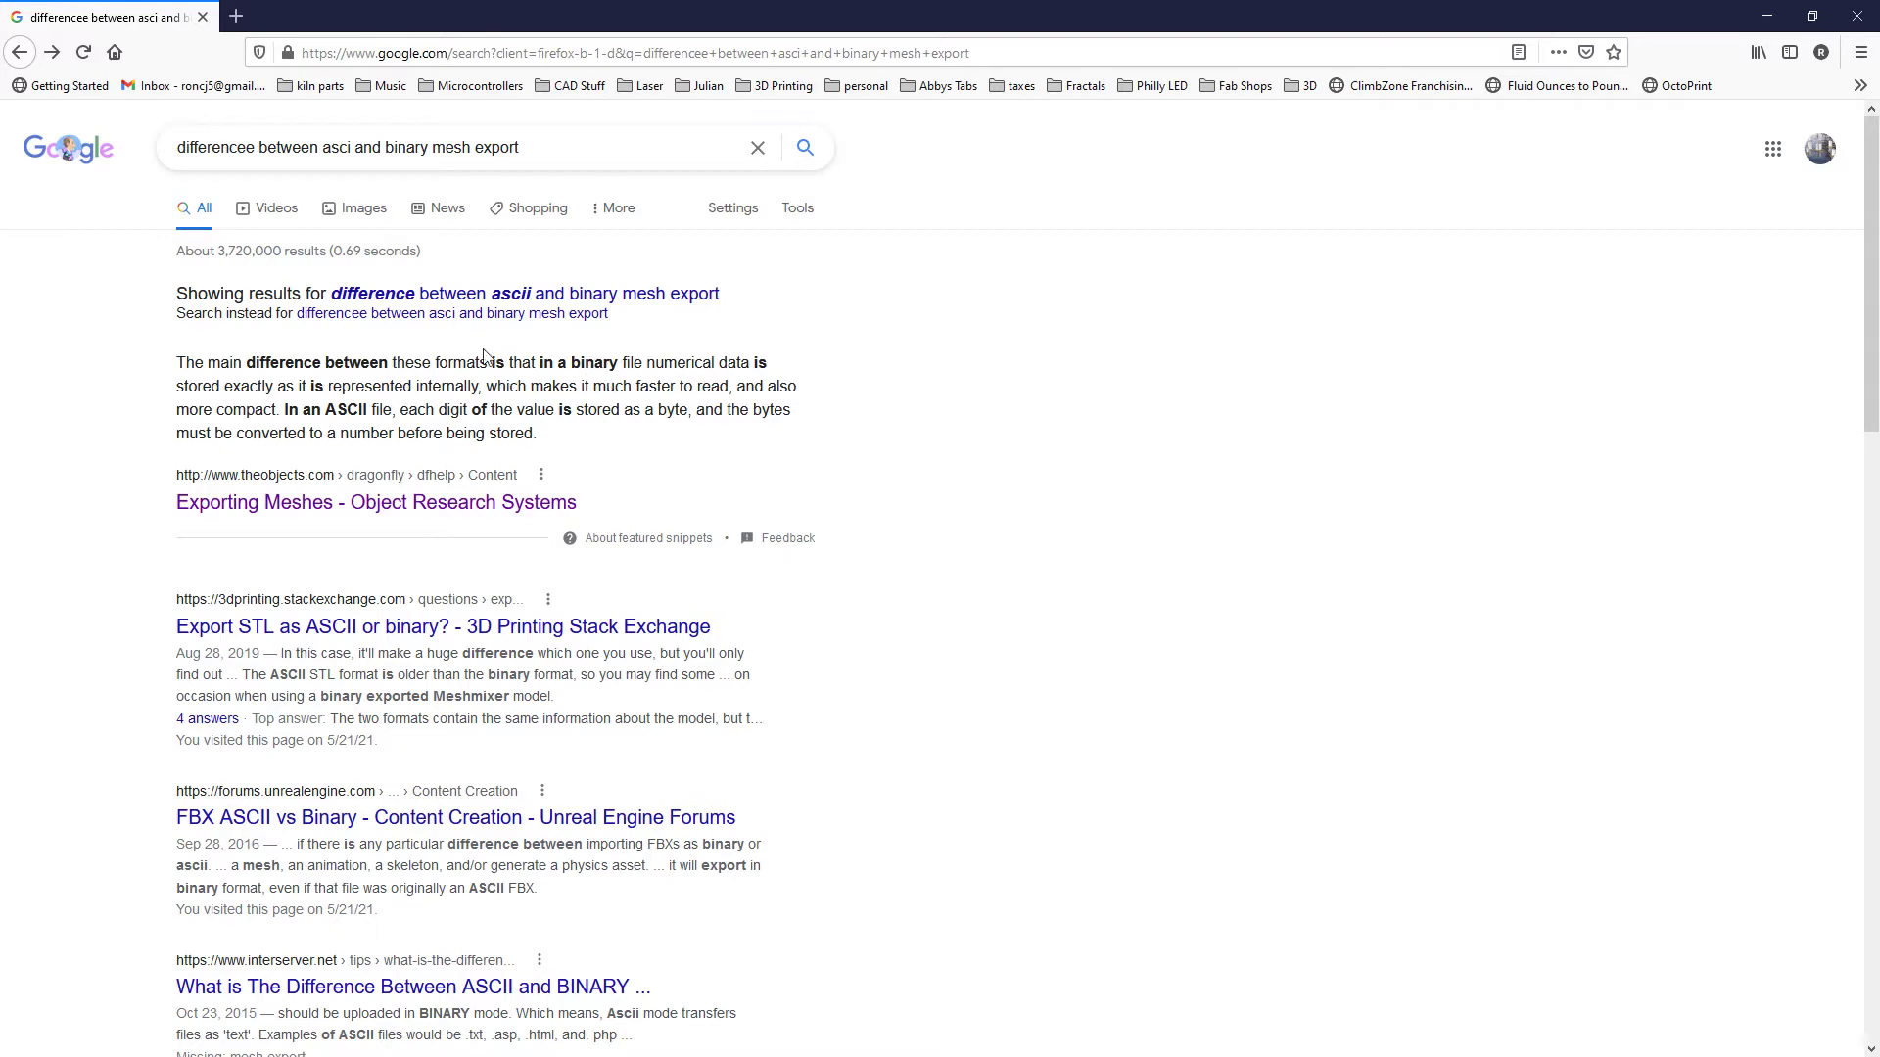
Minimize Firefox and move the Export Mesh dialog right to reveal the halved fractal.
click(1773, 16)
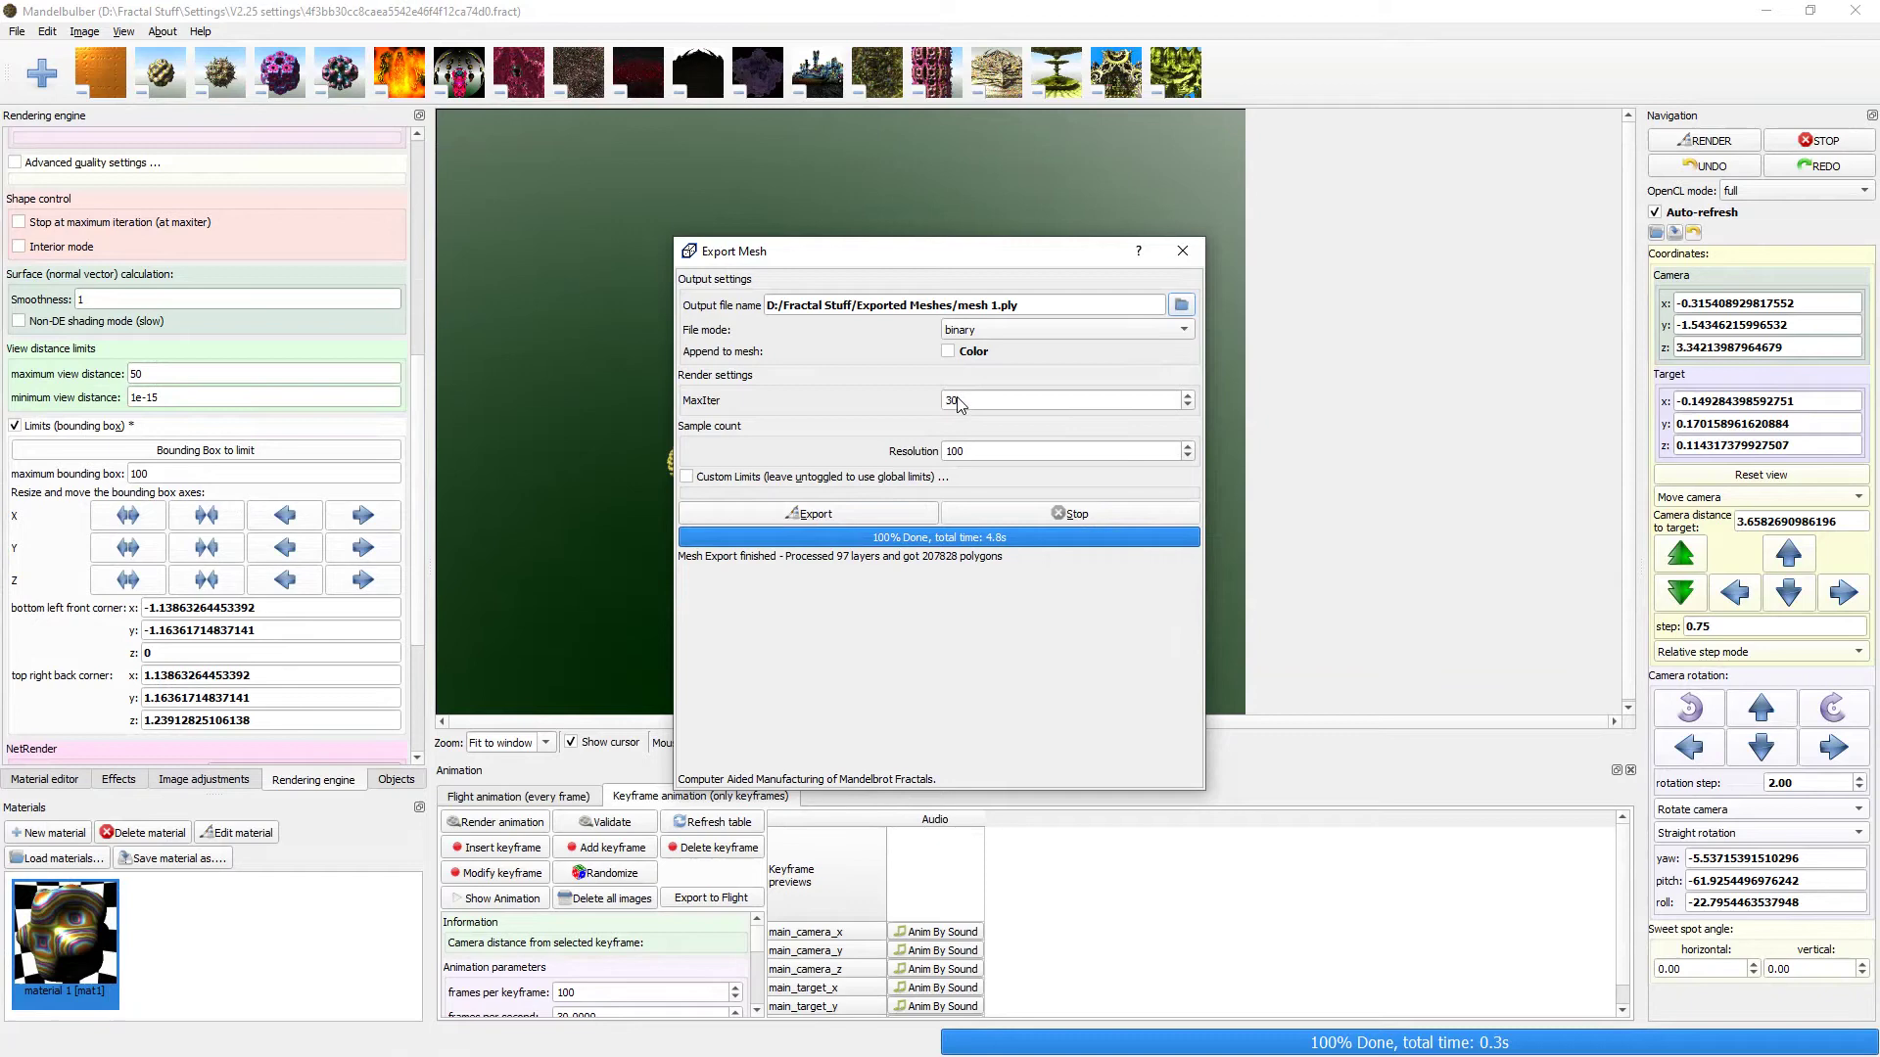
drag(917, 256, 1185, 259)
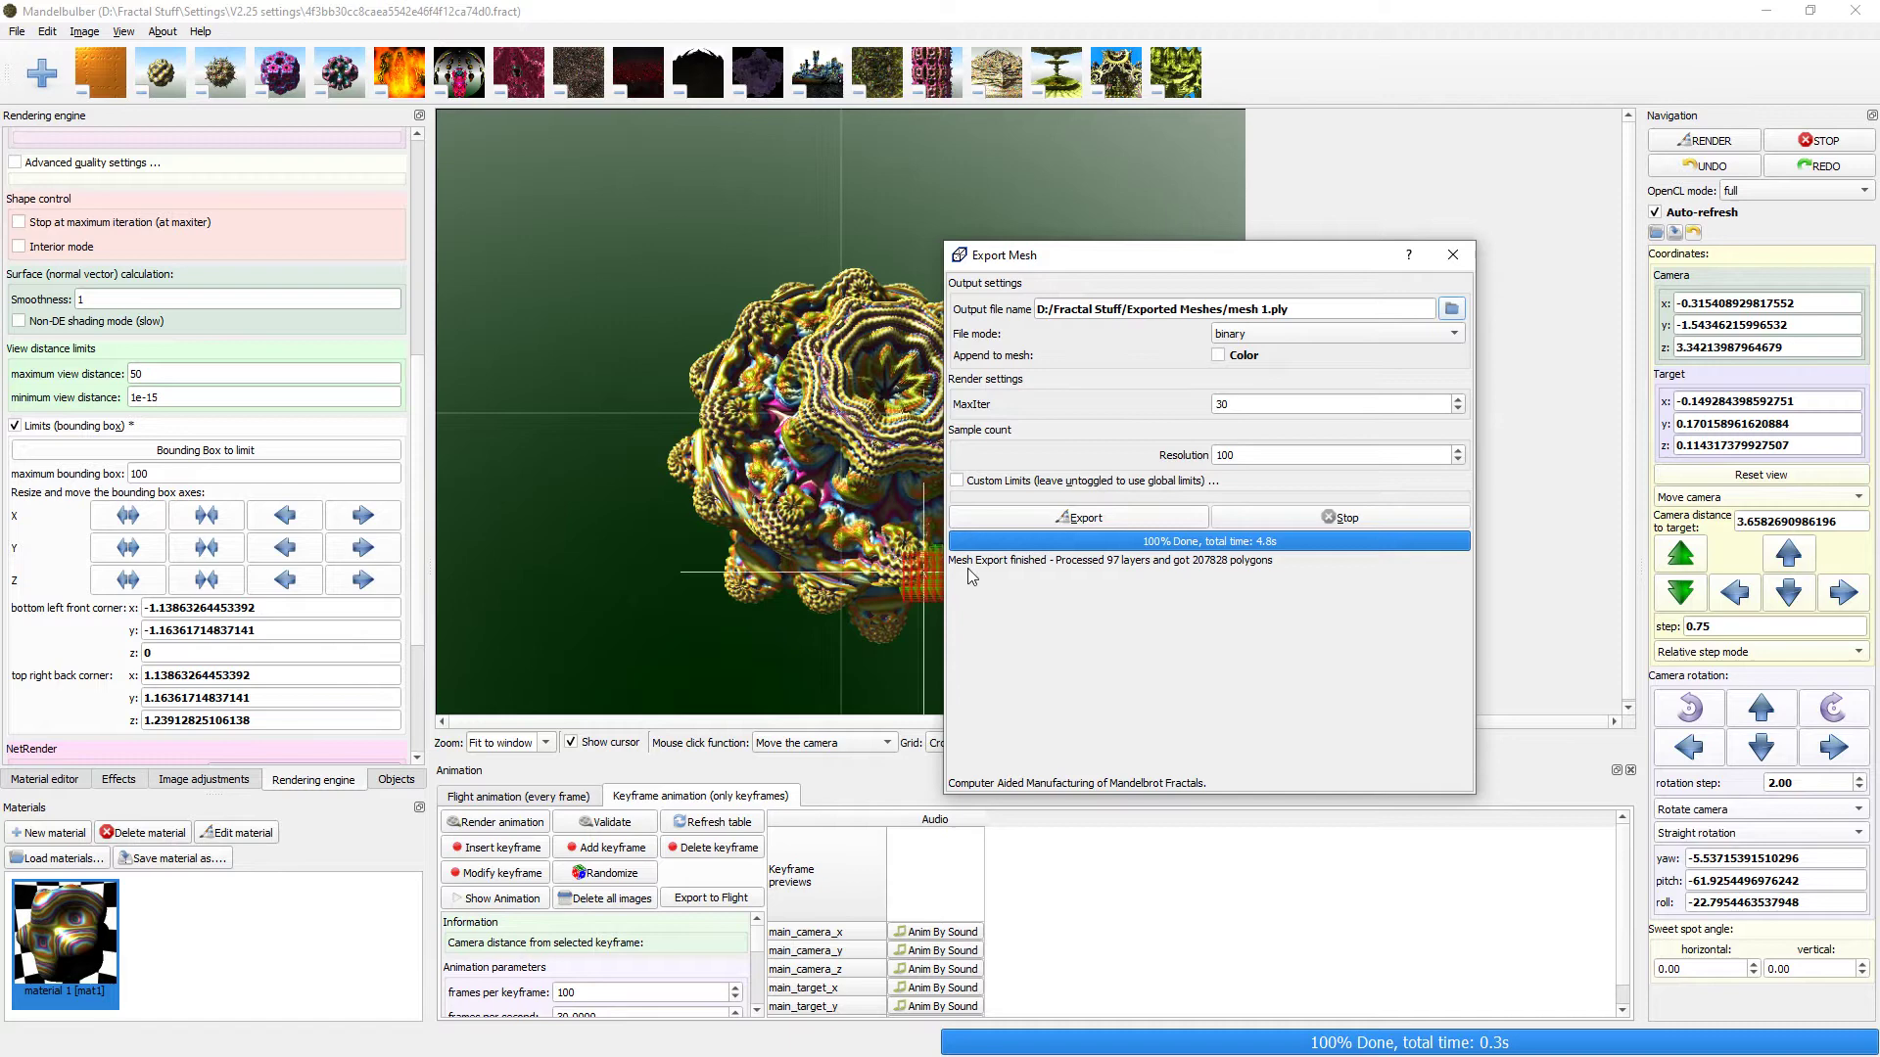
click(997, 483)
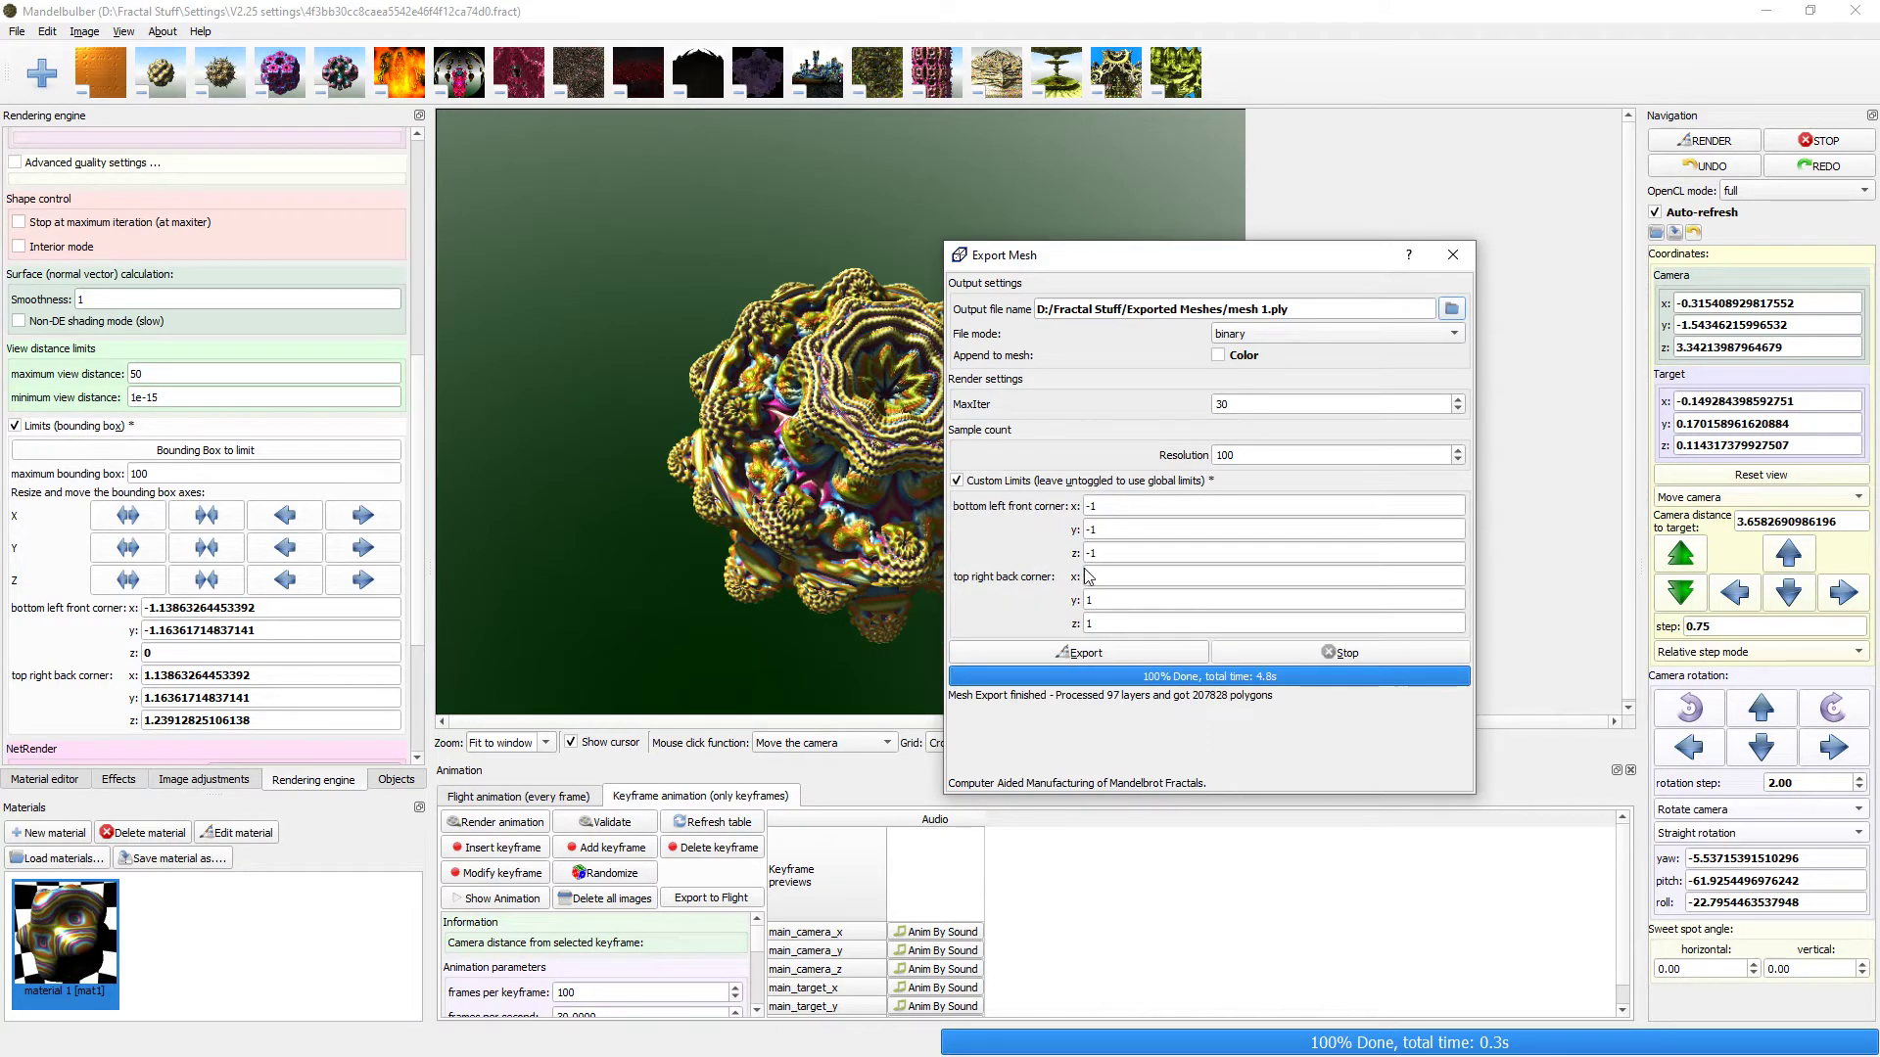
click(983, 481)
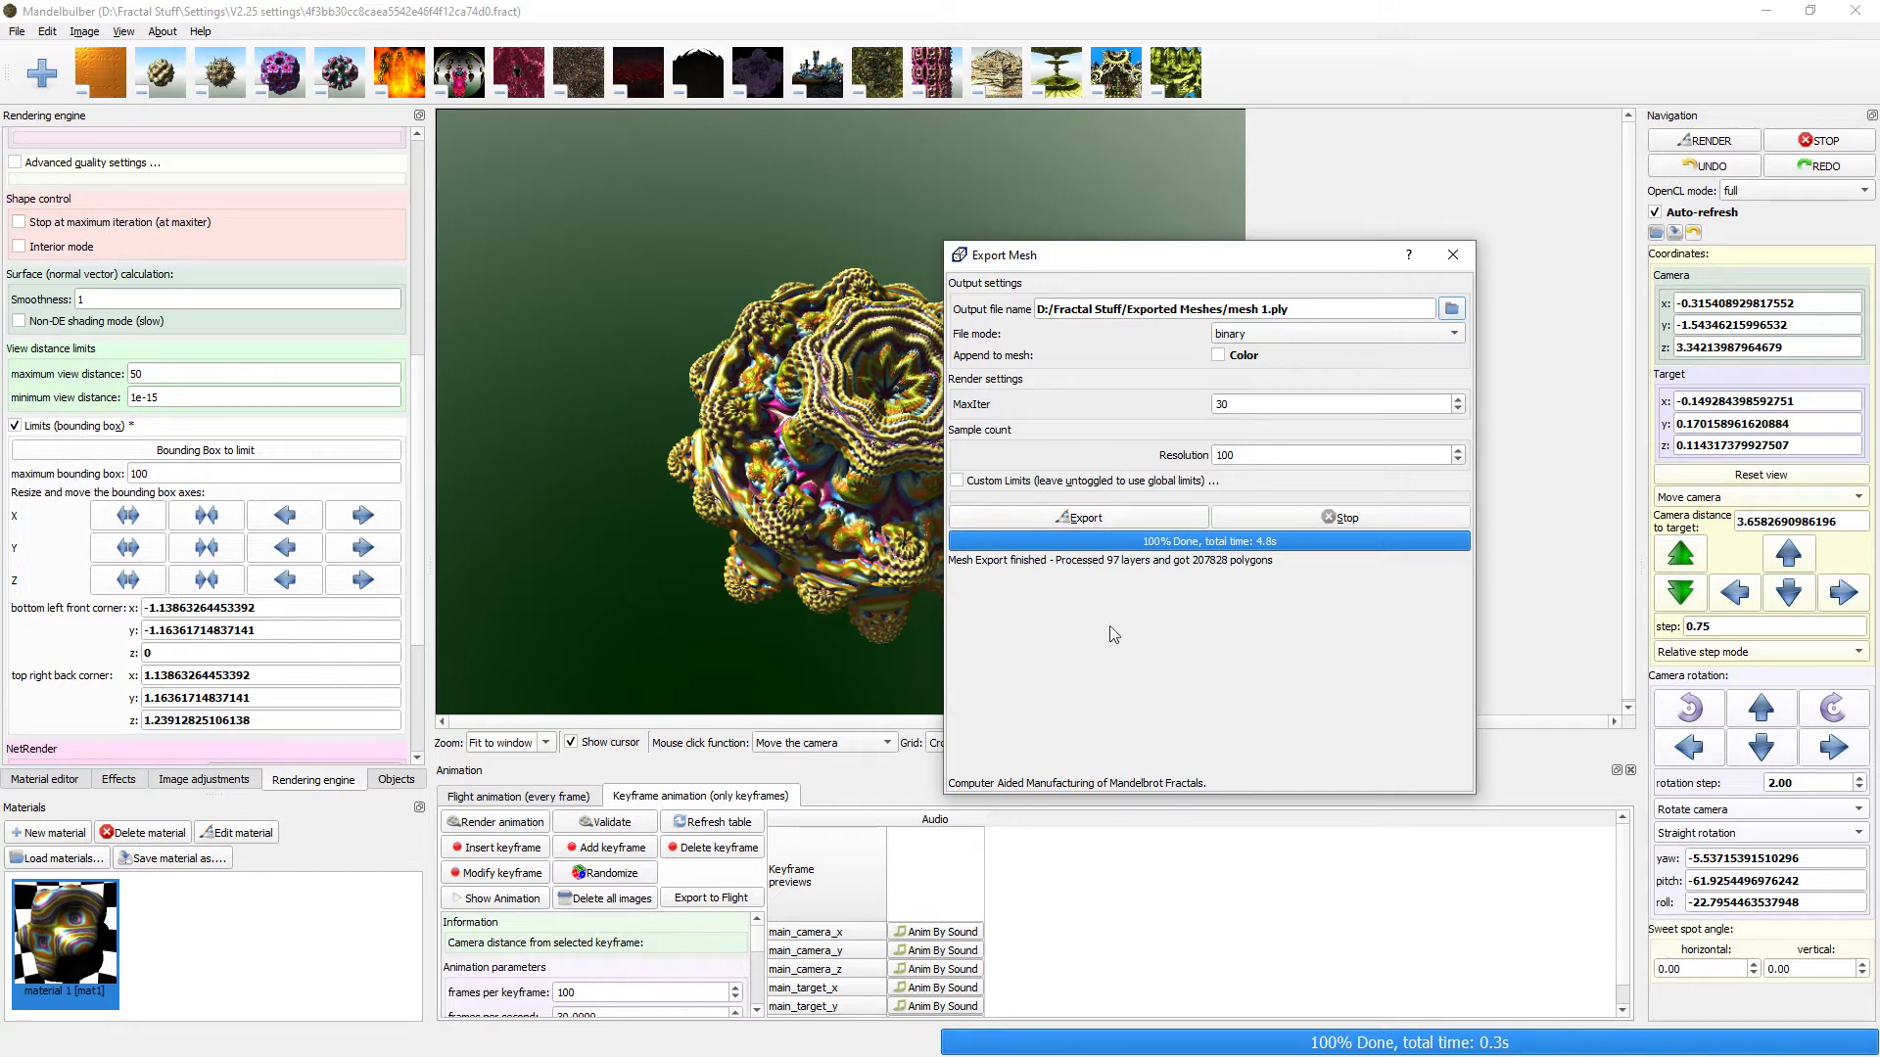
Browse File Explorer to D:\Fractal Stuff\Exported Meshes, then minimize it.
key(super+e)
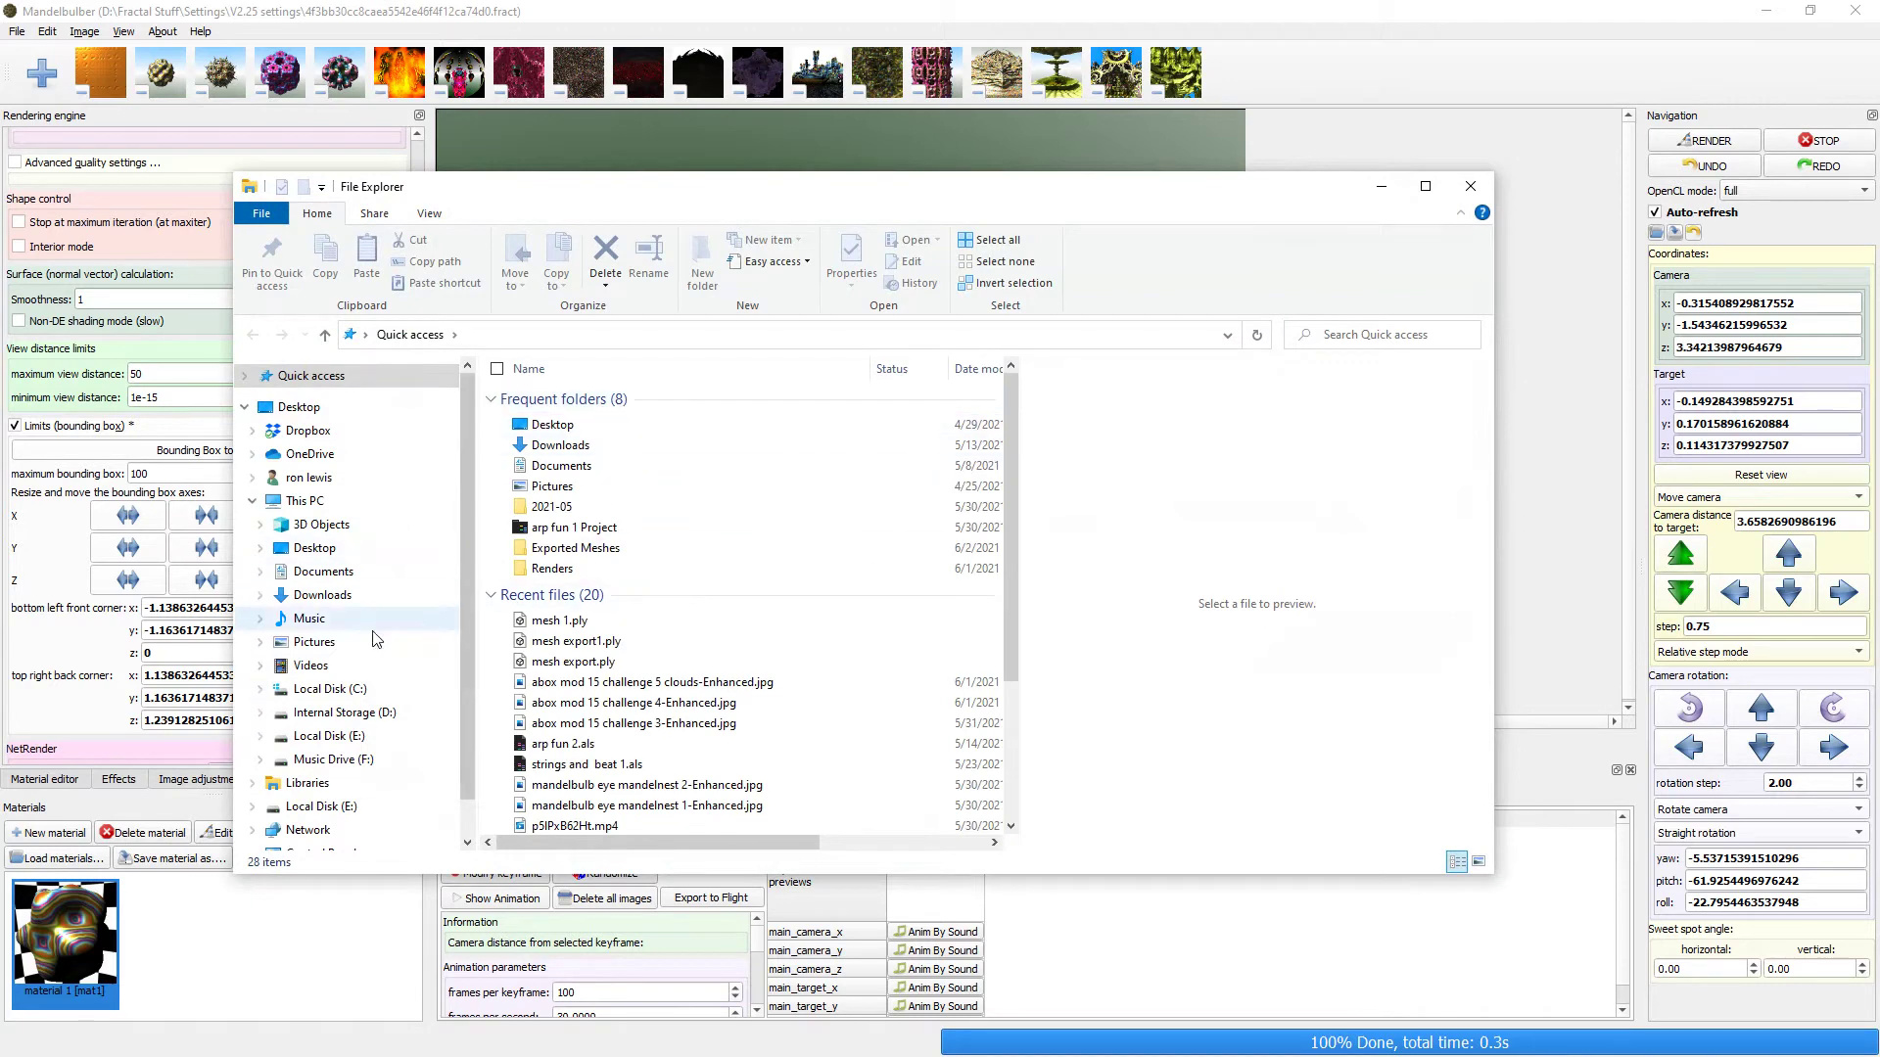
click(338, 714)
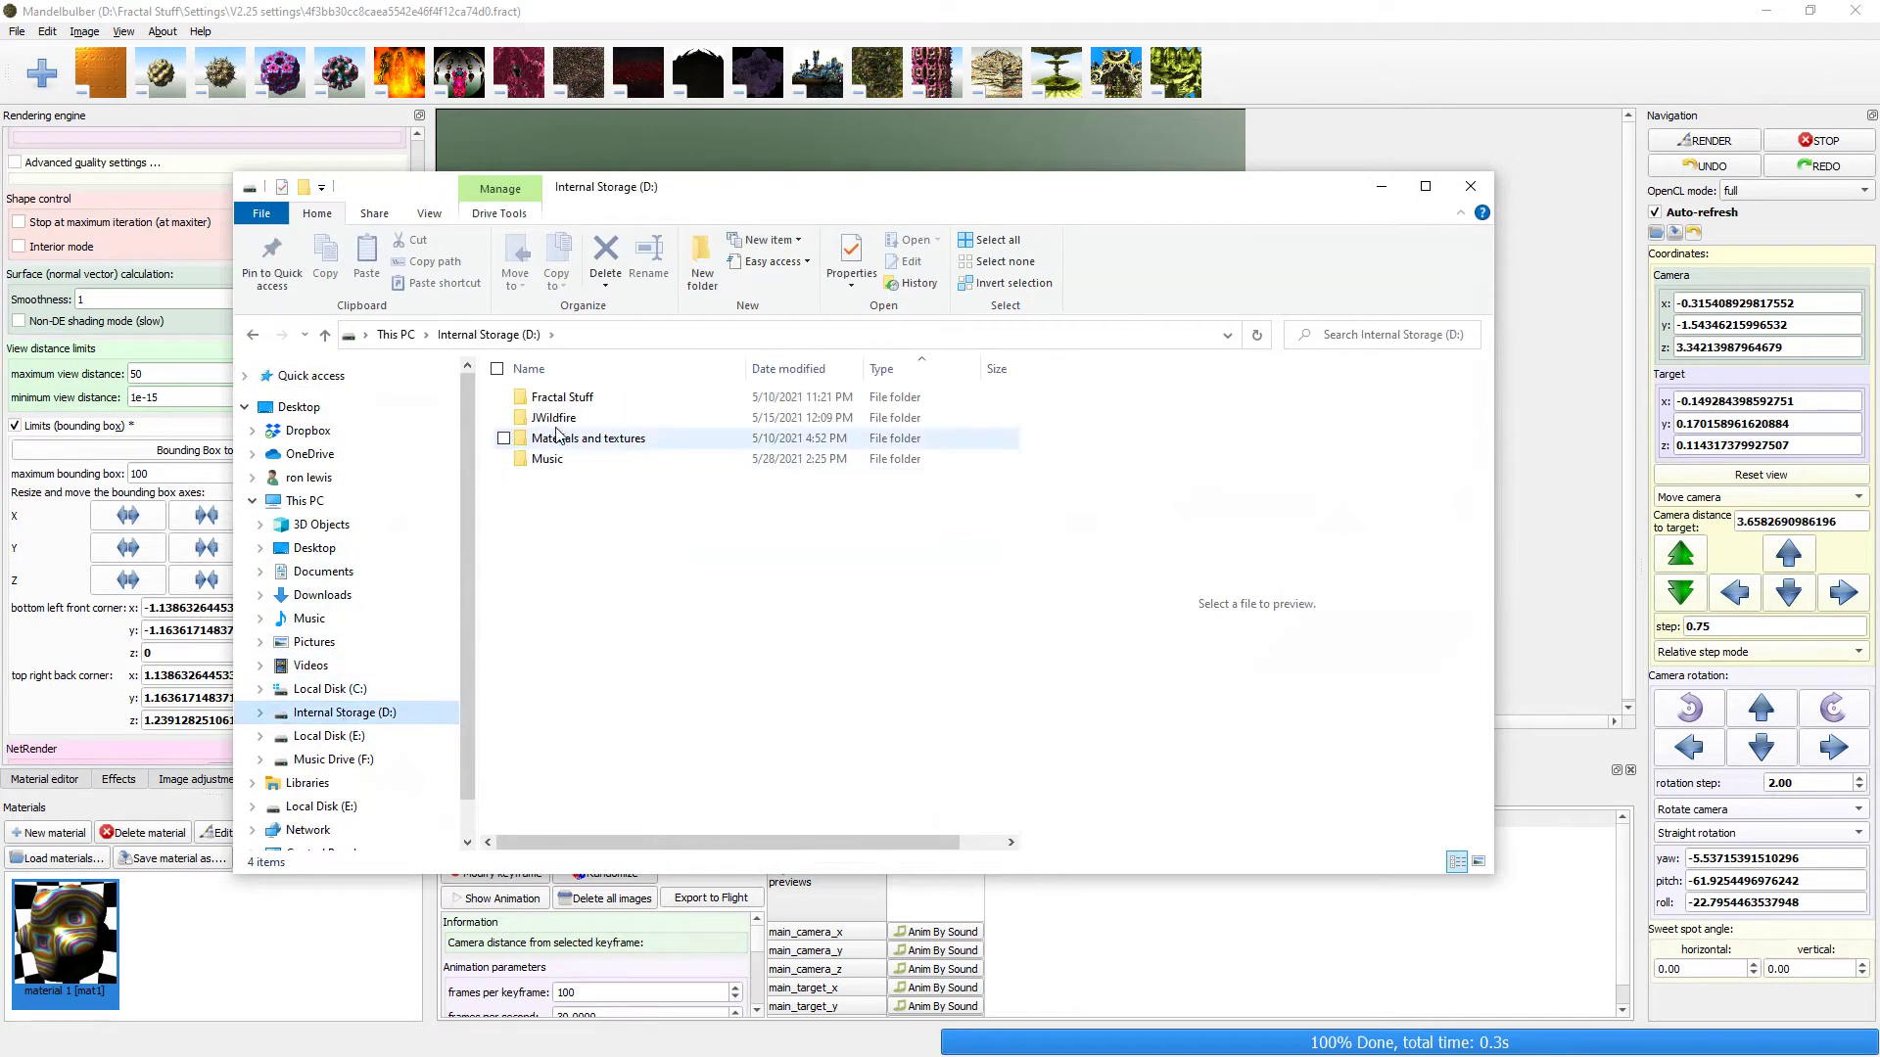
double_click(574, 400)
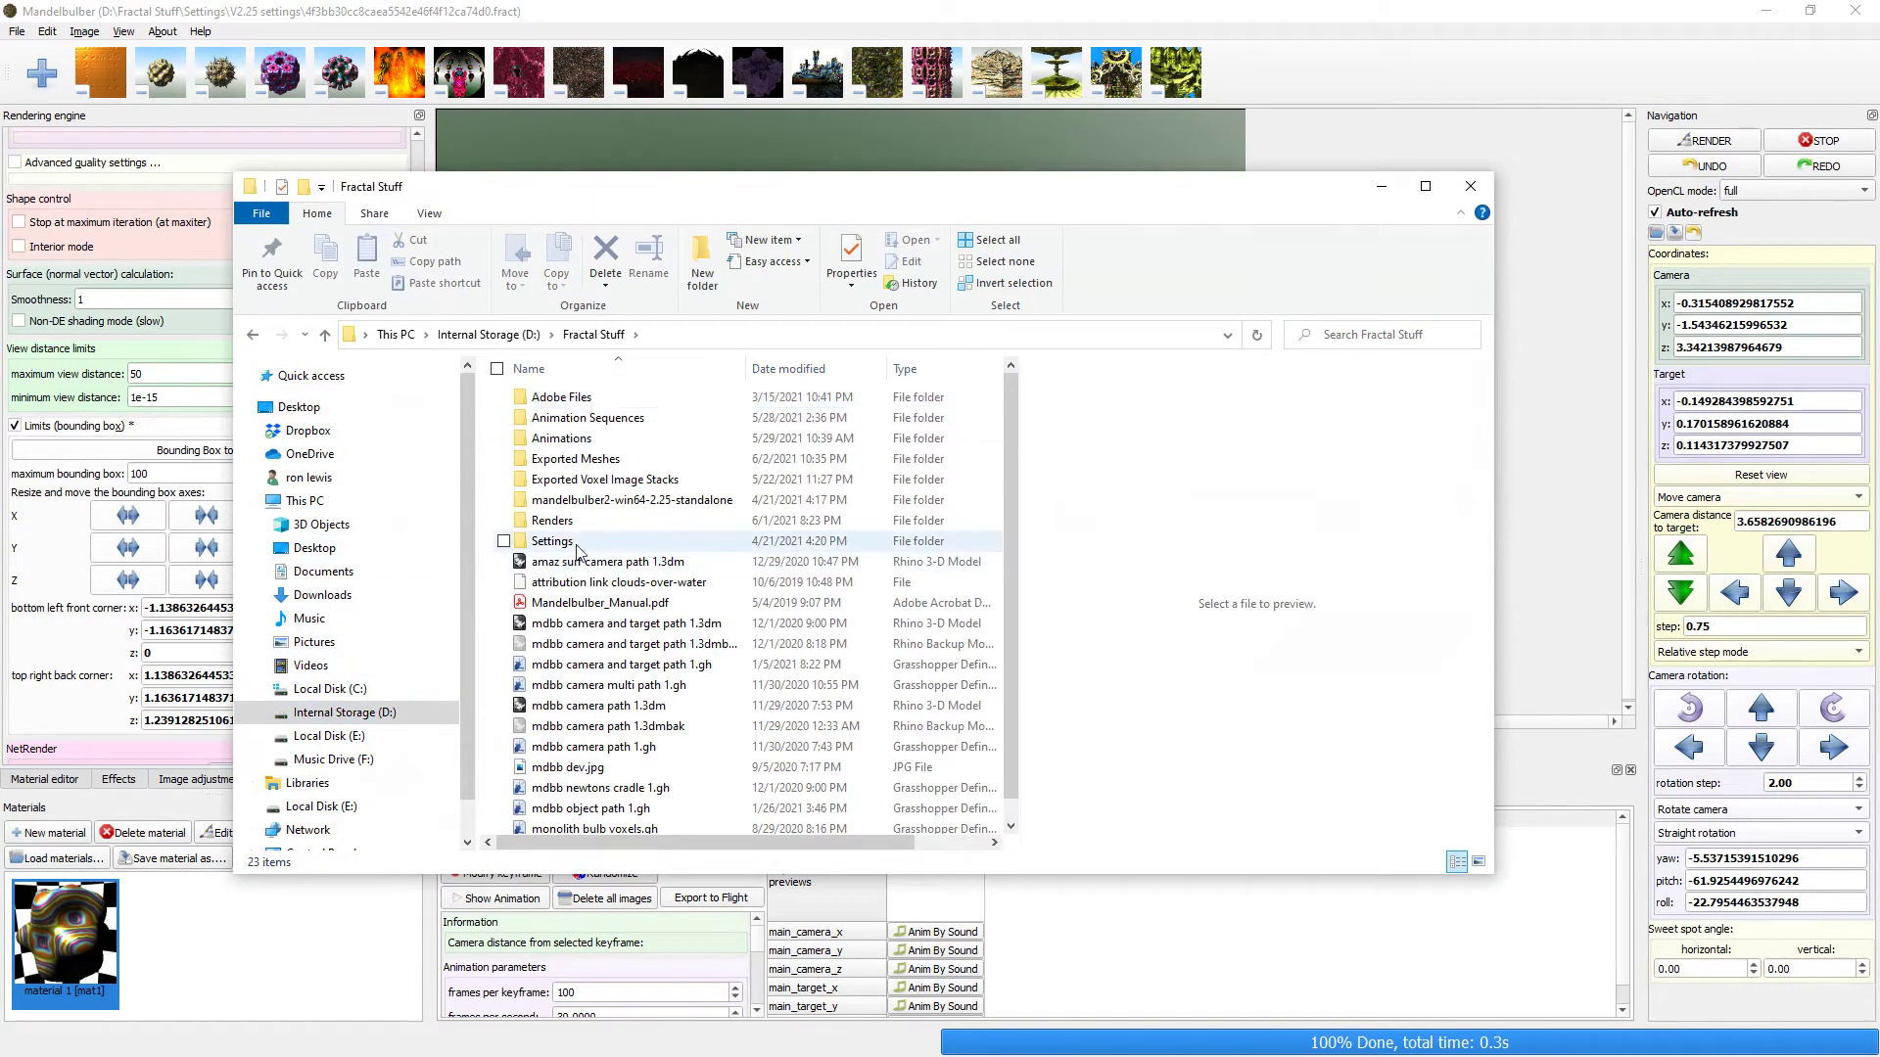
double_click(582, 459)
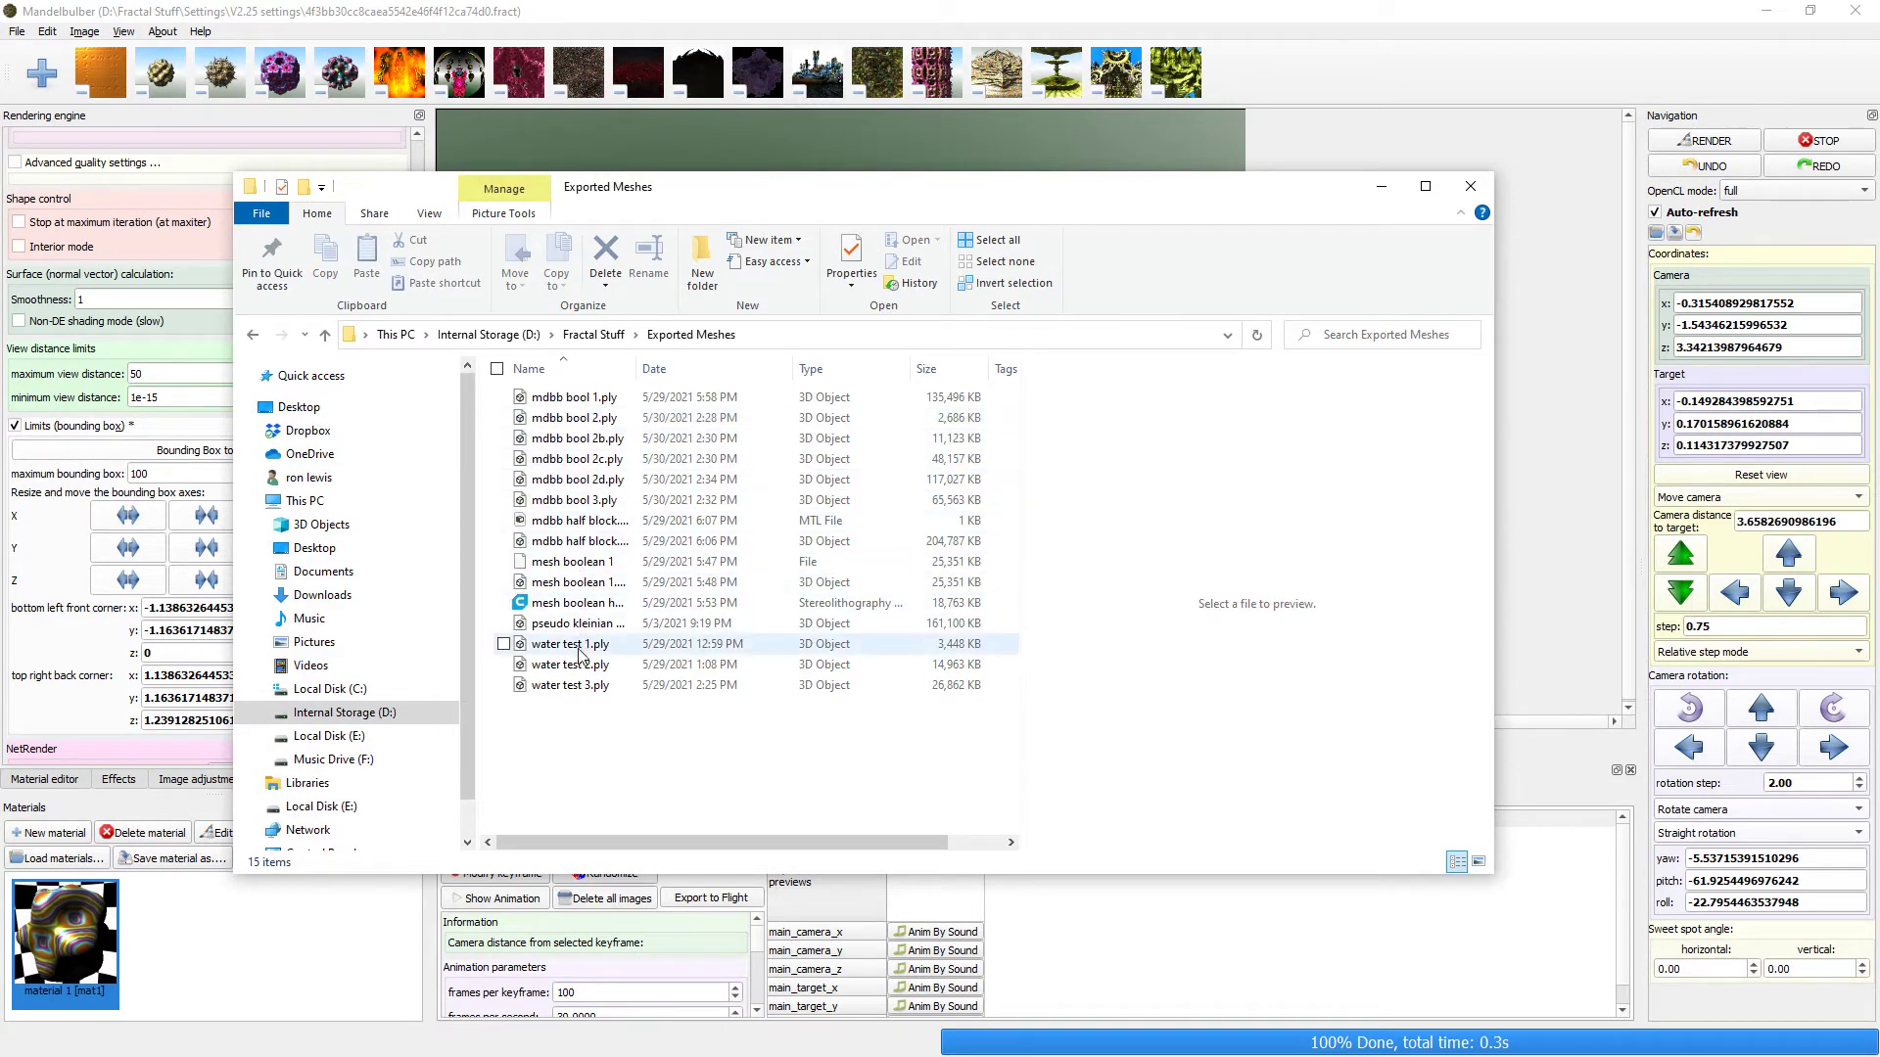
click(1382, 185)
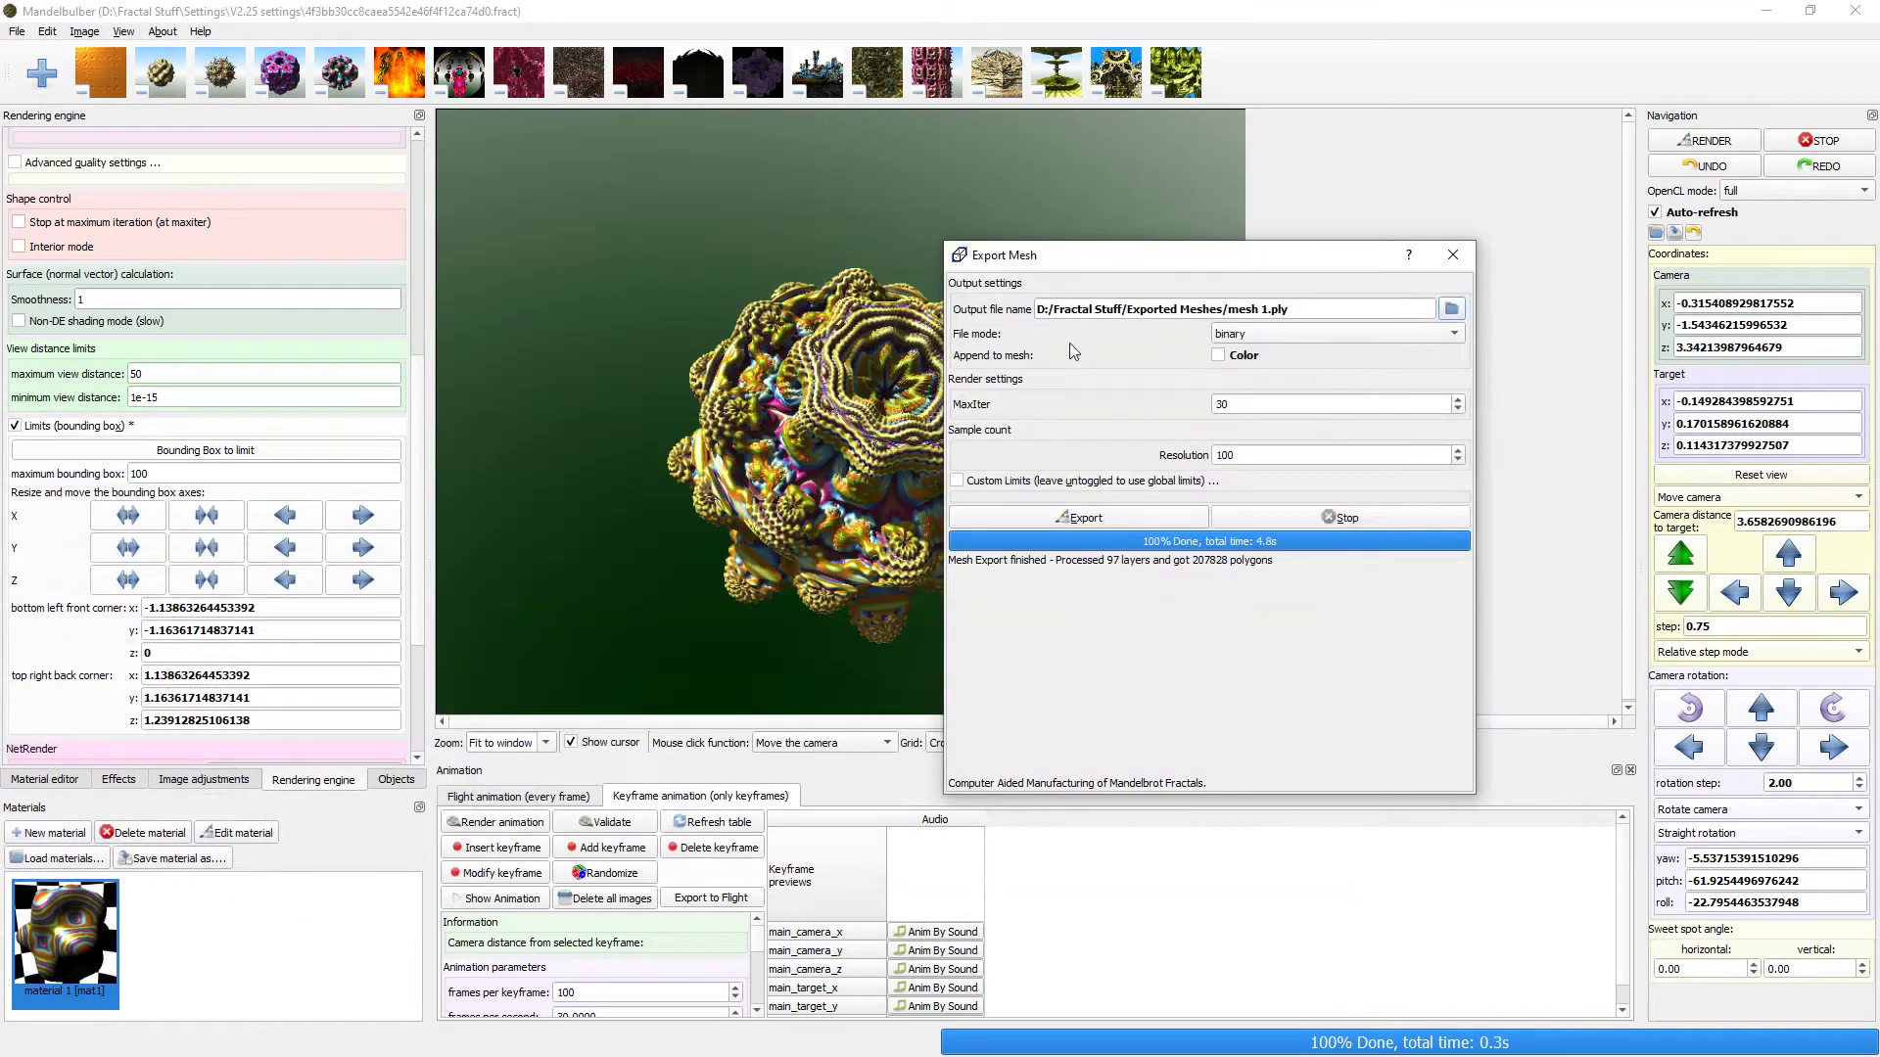
Export mesh 1.ply at resolution 100, producing a 2,232 KB file.
click(1069, 521)
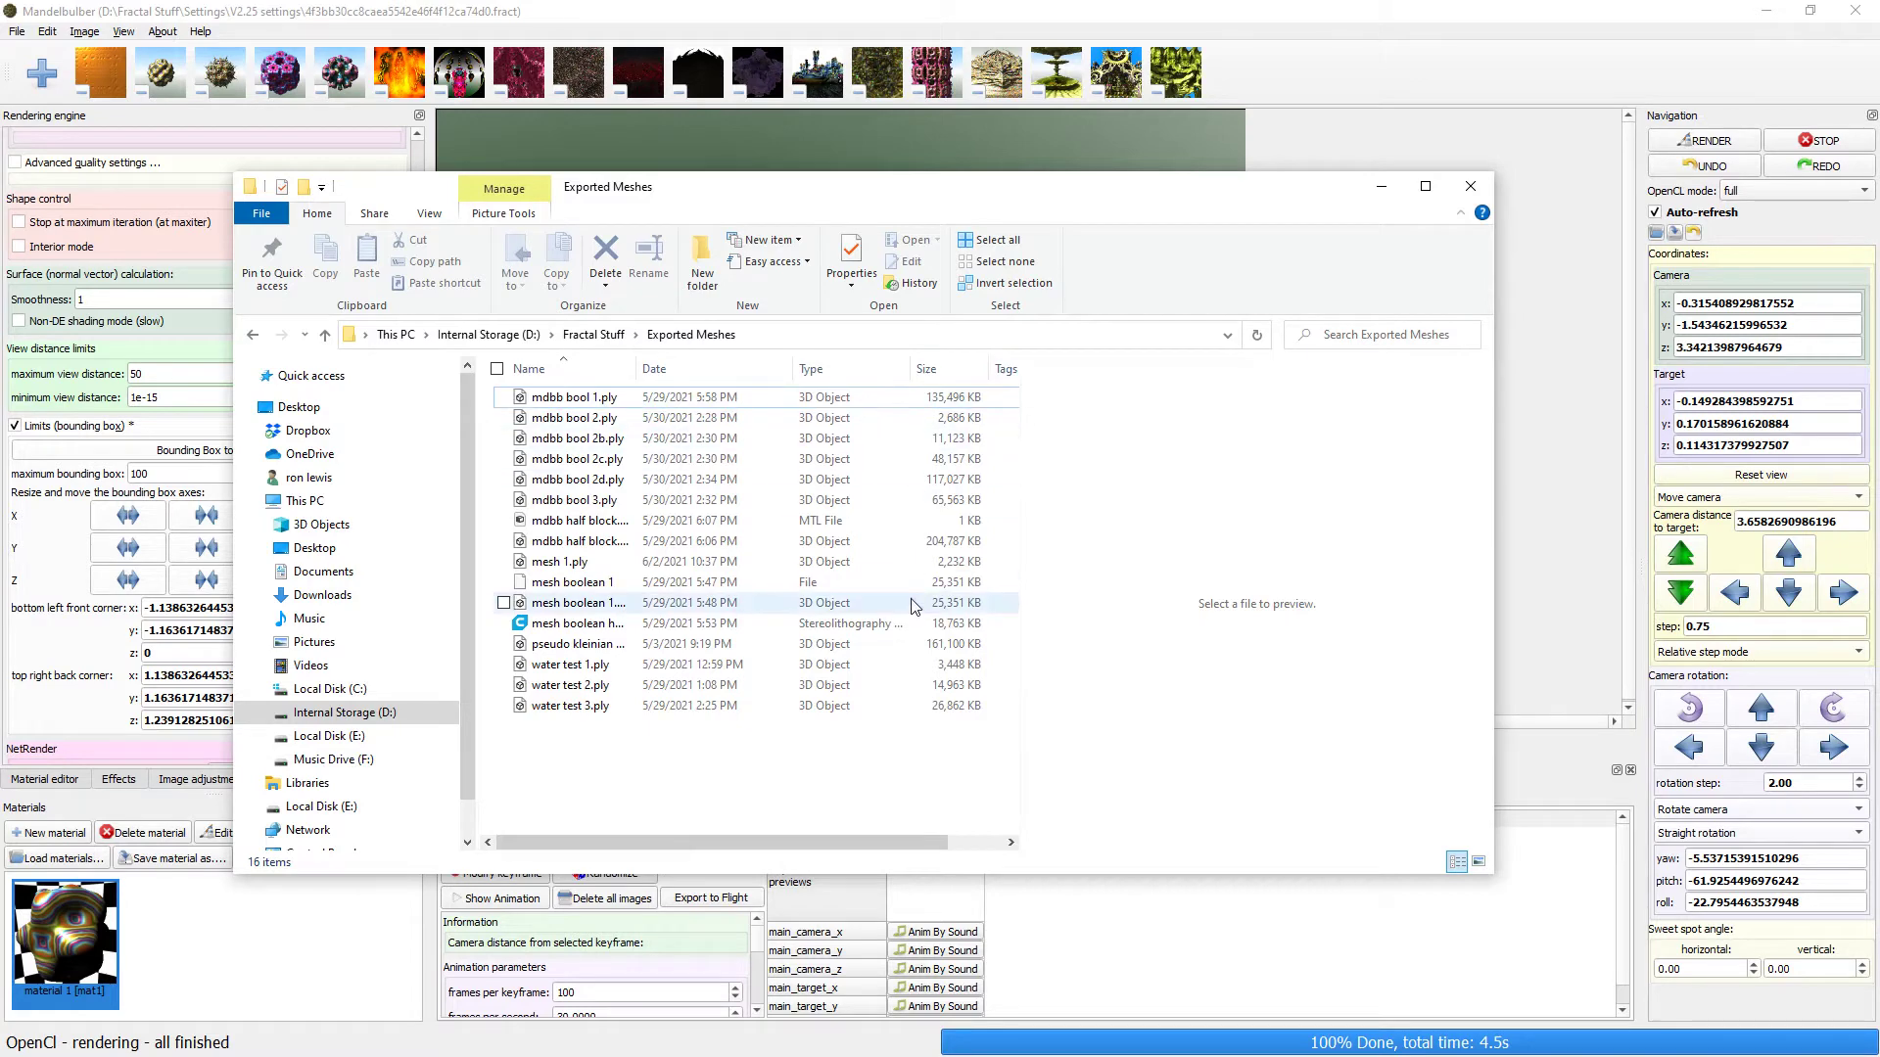
Select mesh 1.ply and rotate its 3D preview to check the halved fractal.
click(565, 564)
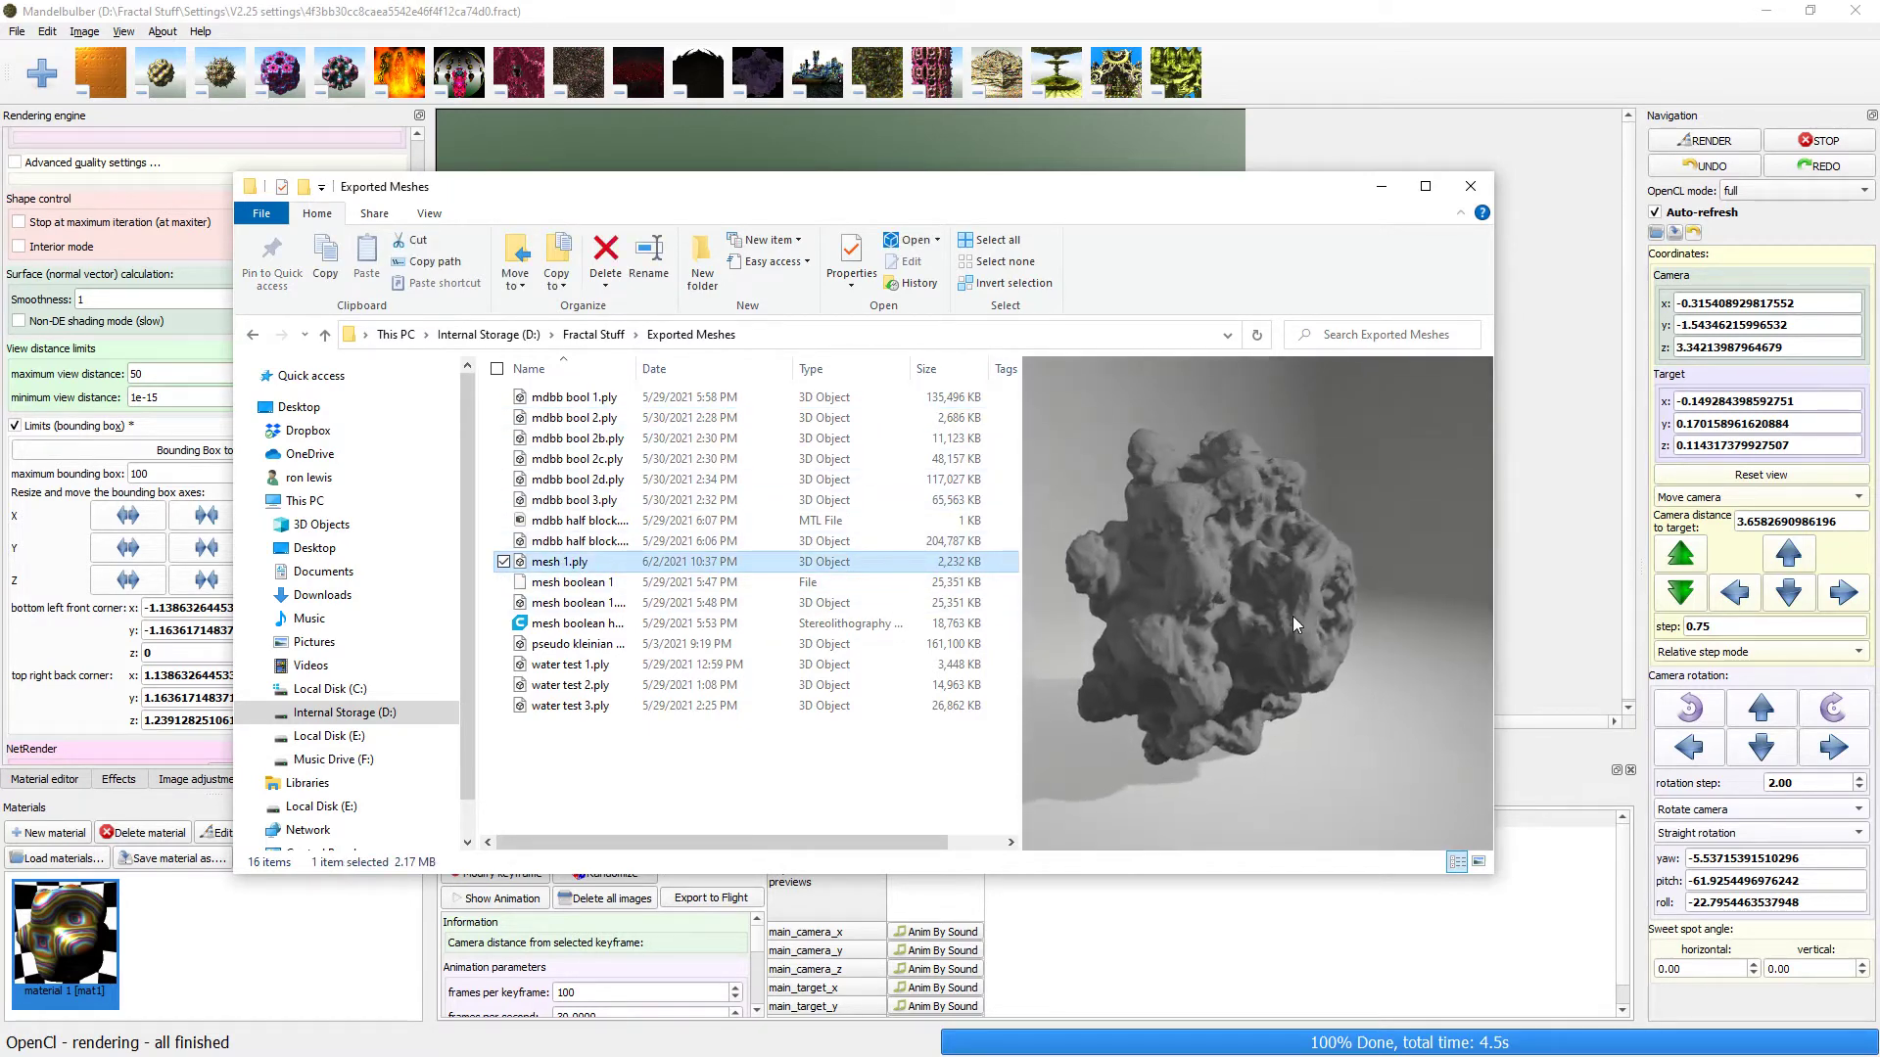
drag(1247, 591, 1300, 614)
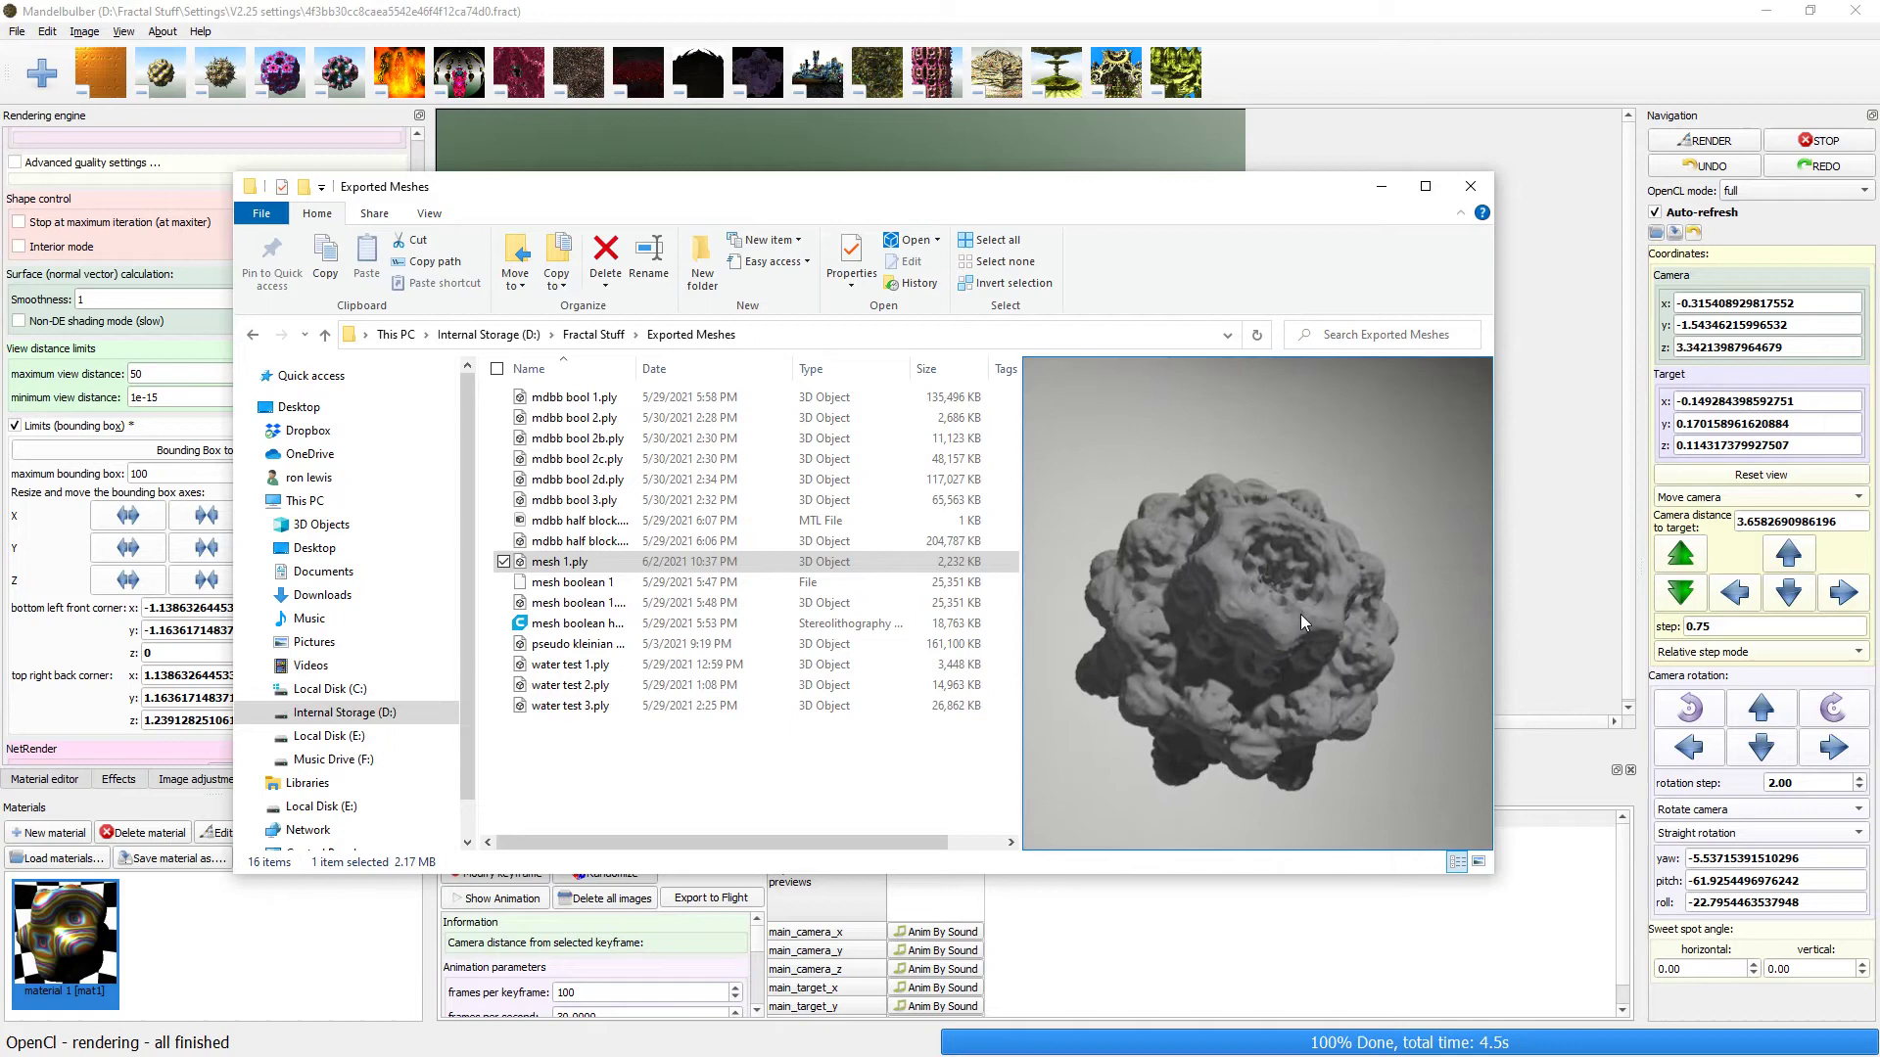
Export mesh2.ply at resolution 200 and return to Exported Meshes to see it listed.
click(1381, 187)
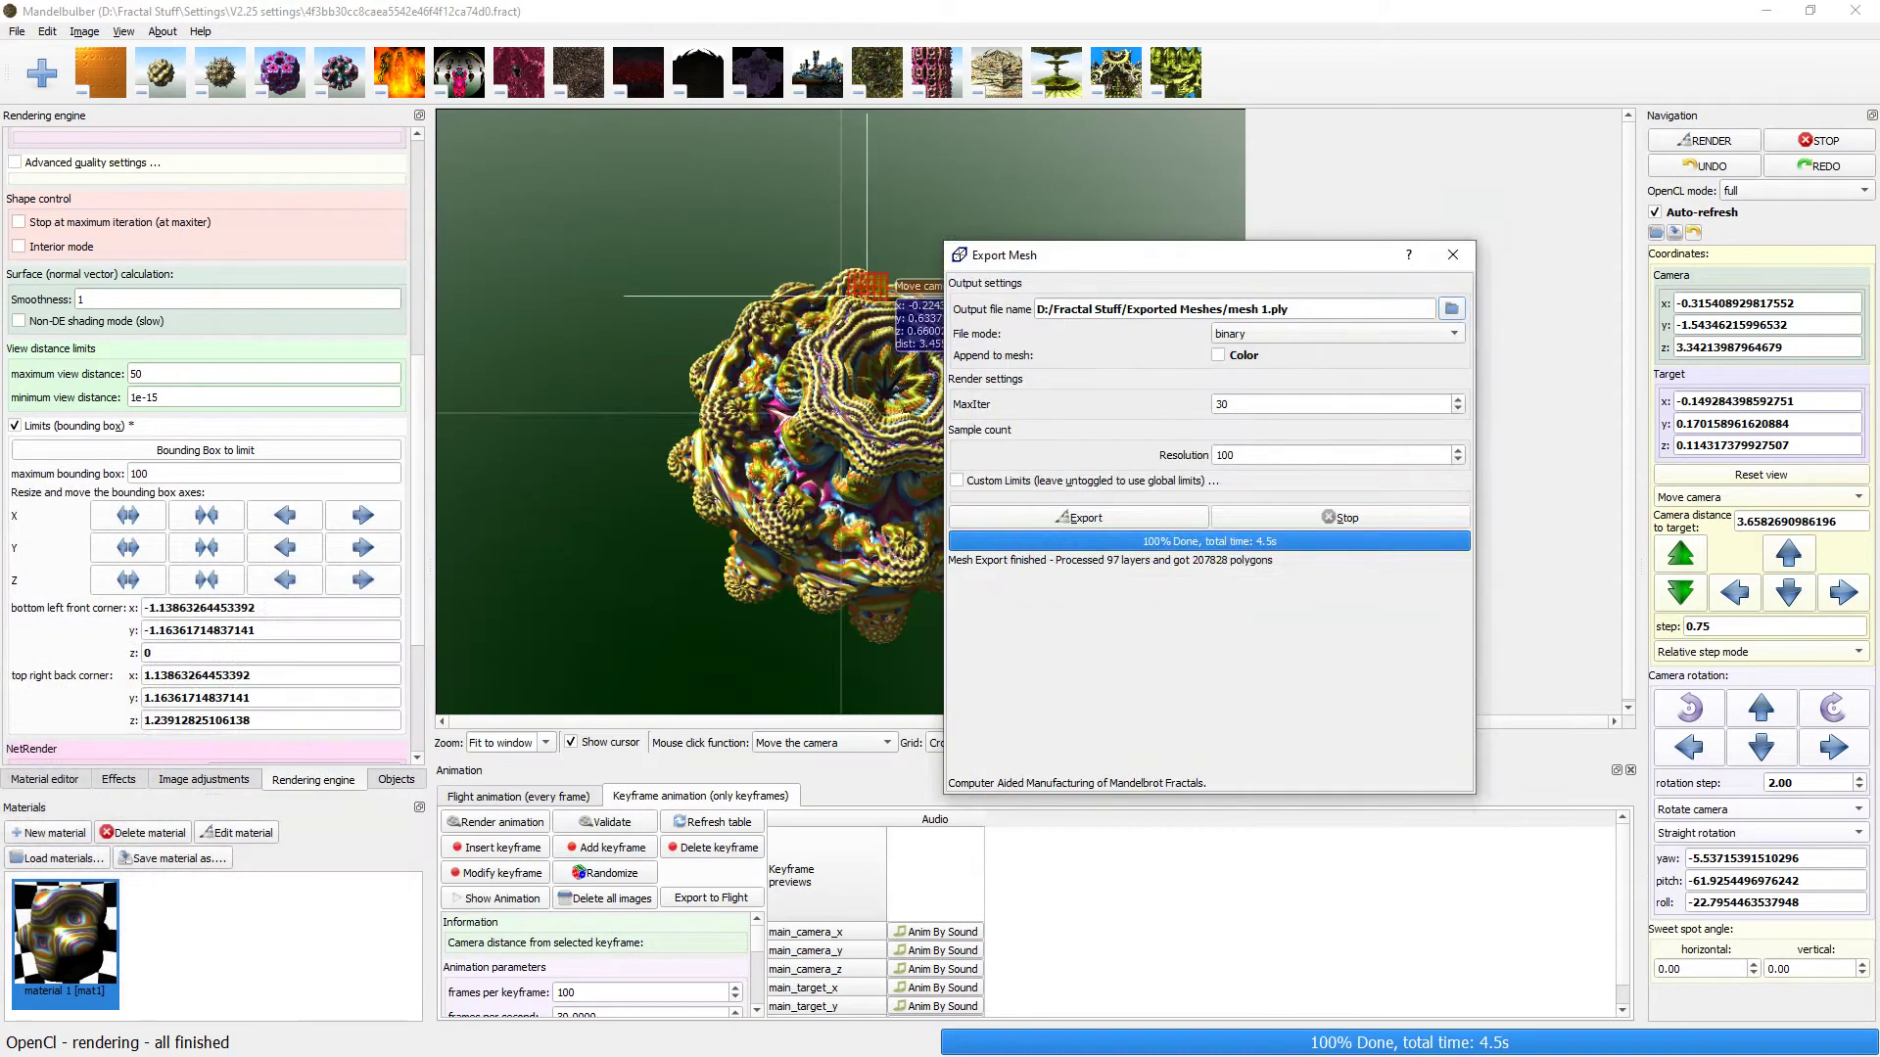
click(1270, 454)
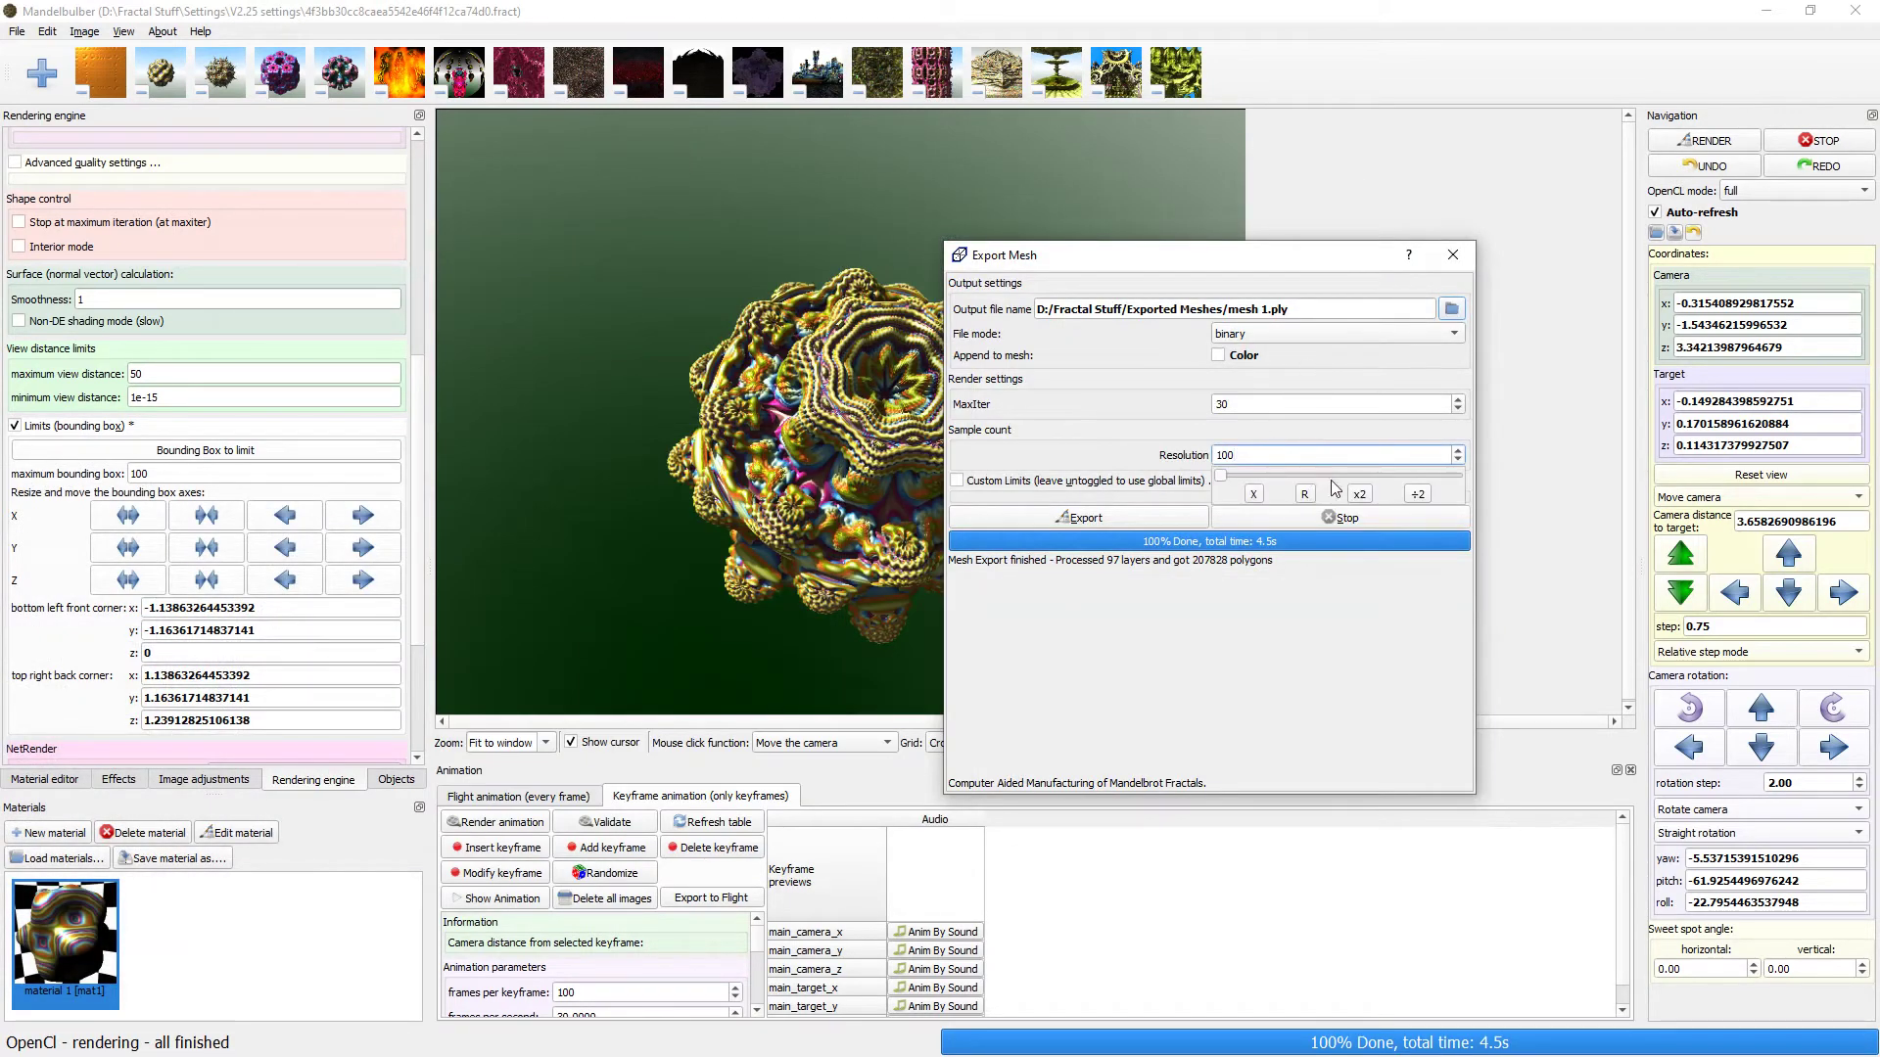
click(1359, 494)
click(1267, 314)
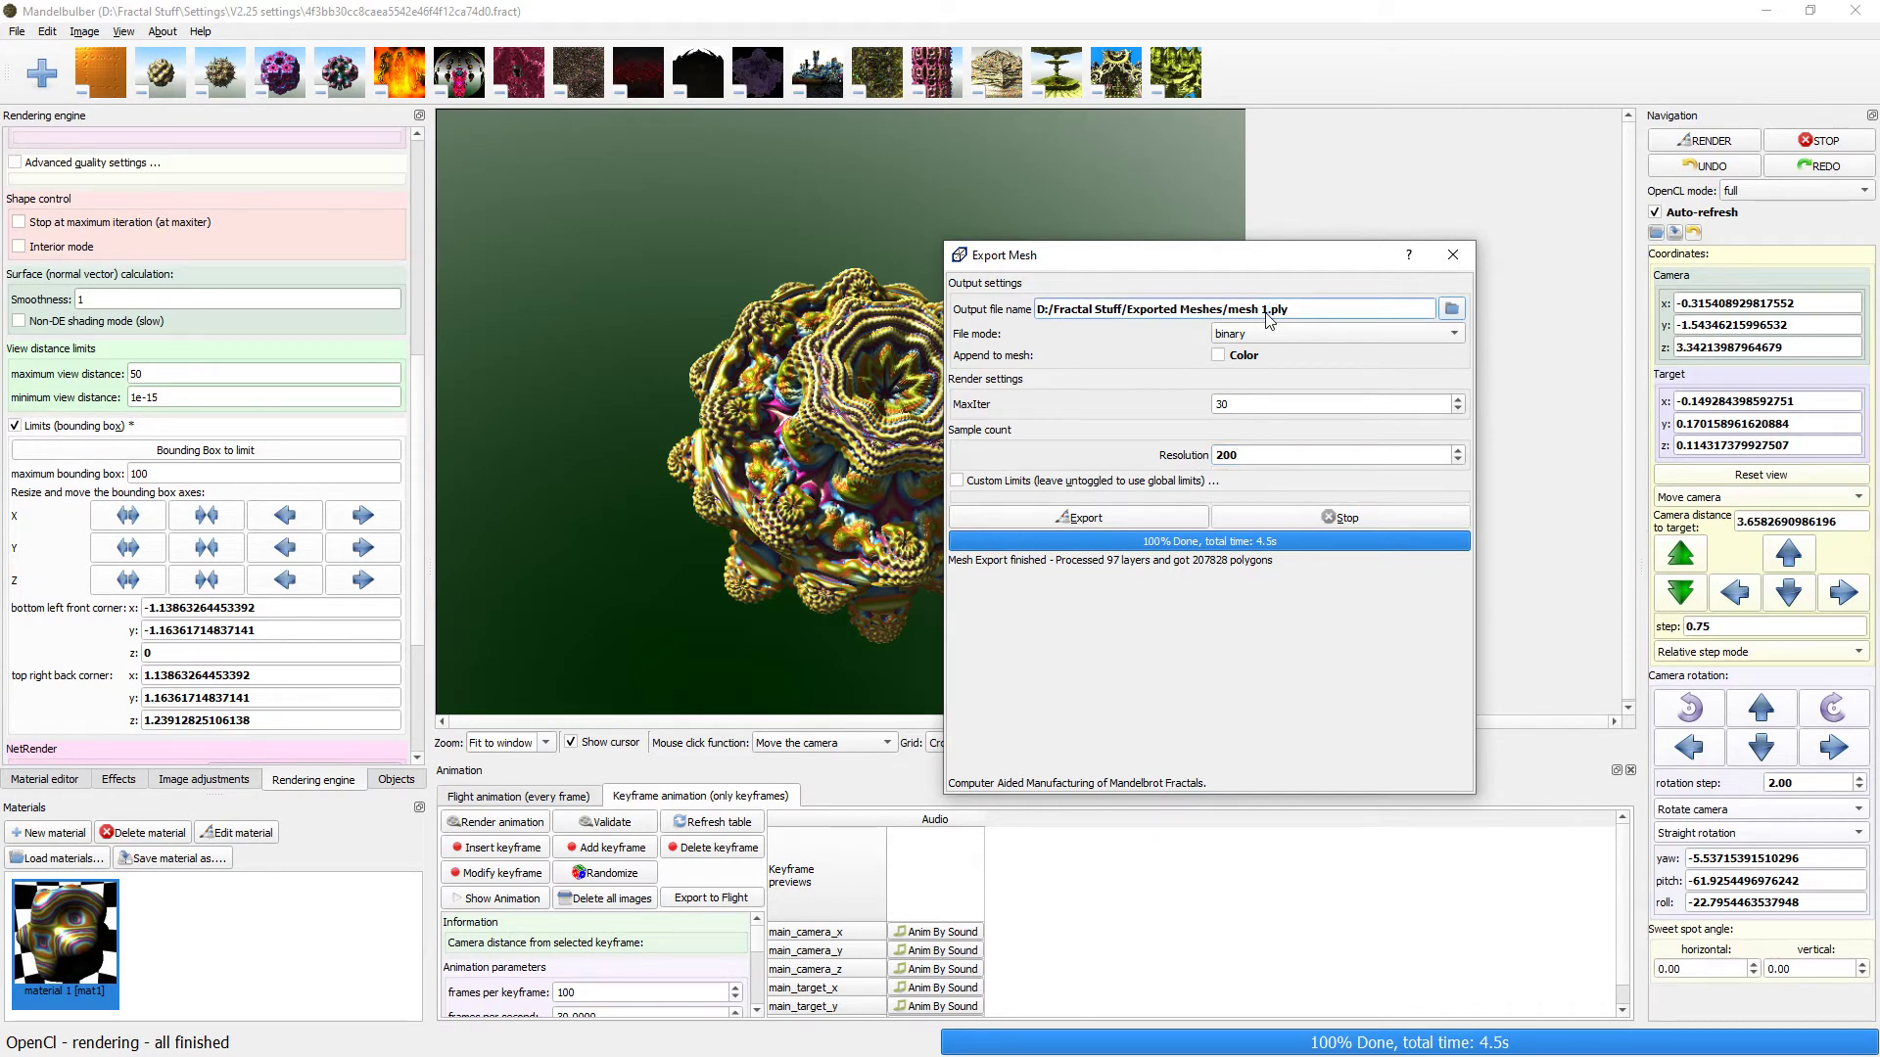
key(BackSpace)
key(BackSpace)
text(2)
click(1161, 521)
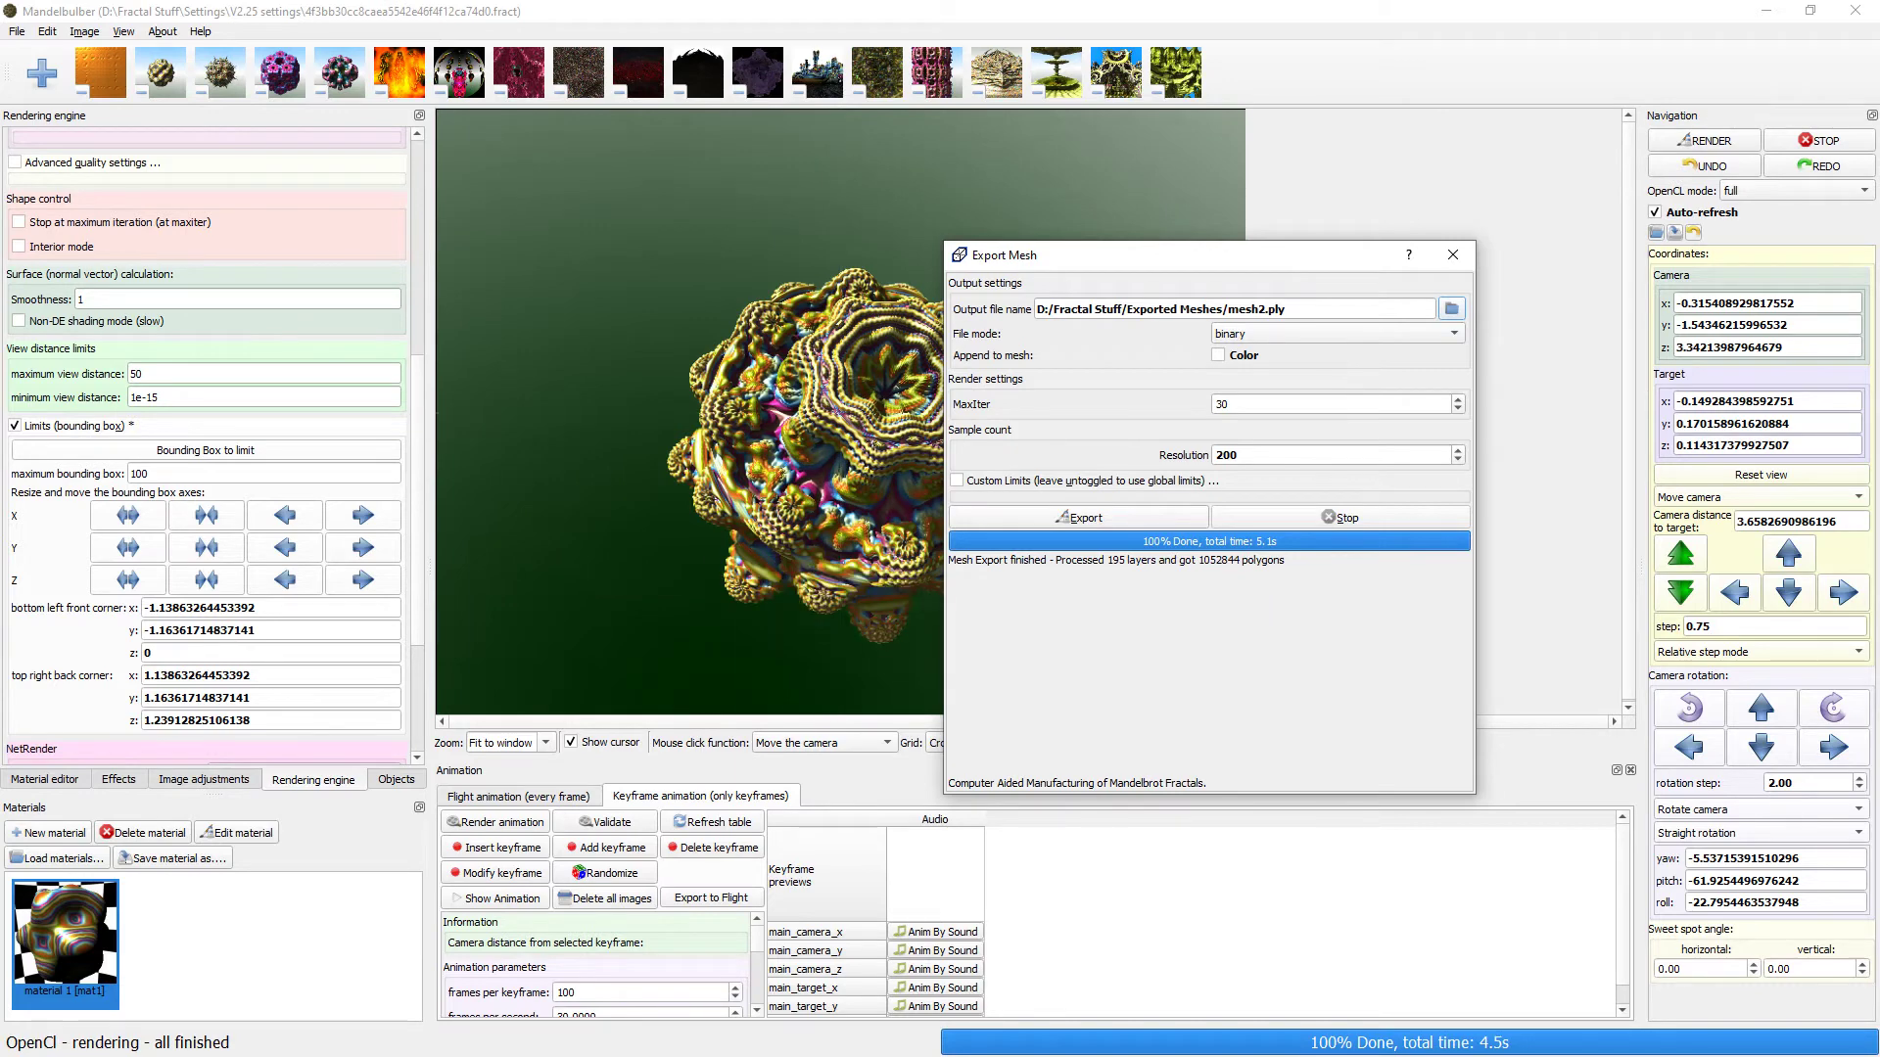
key(alt+Tab)
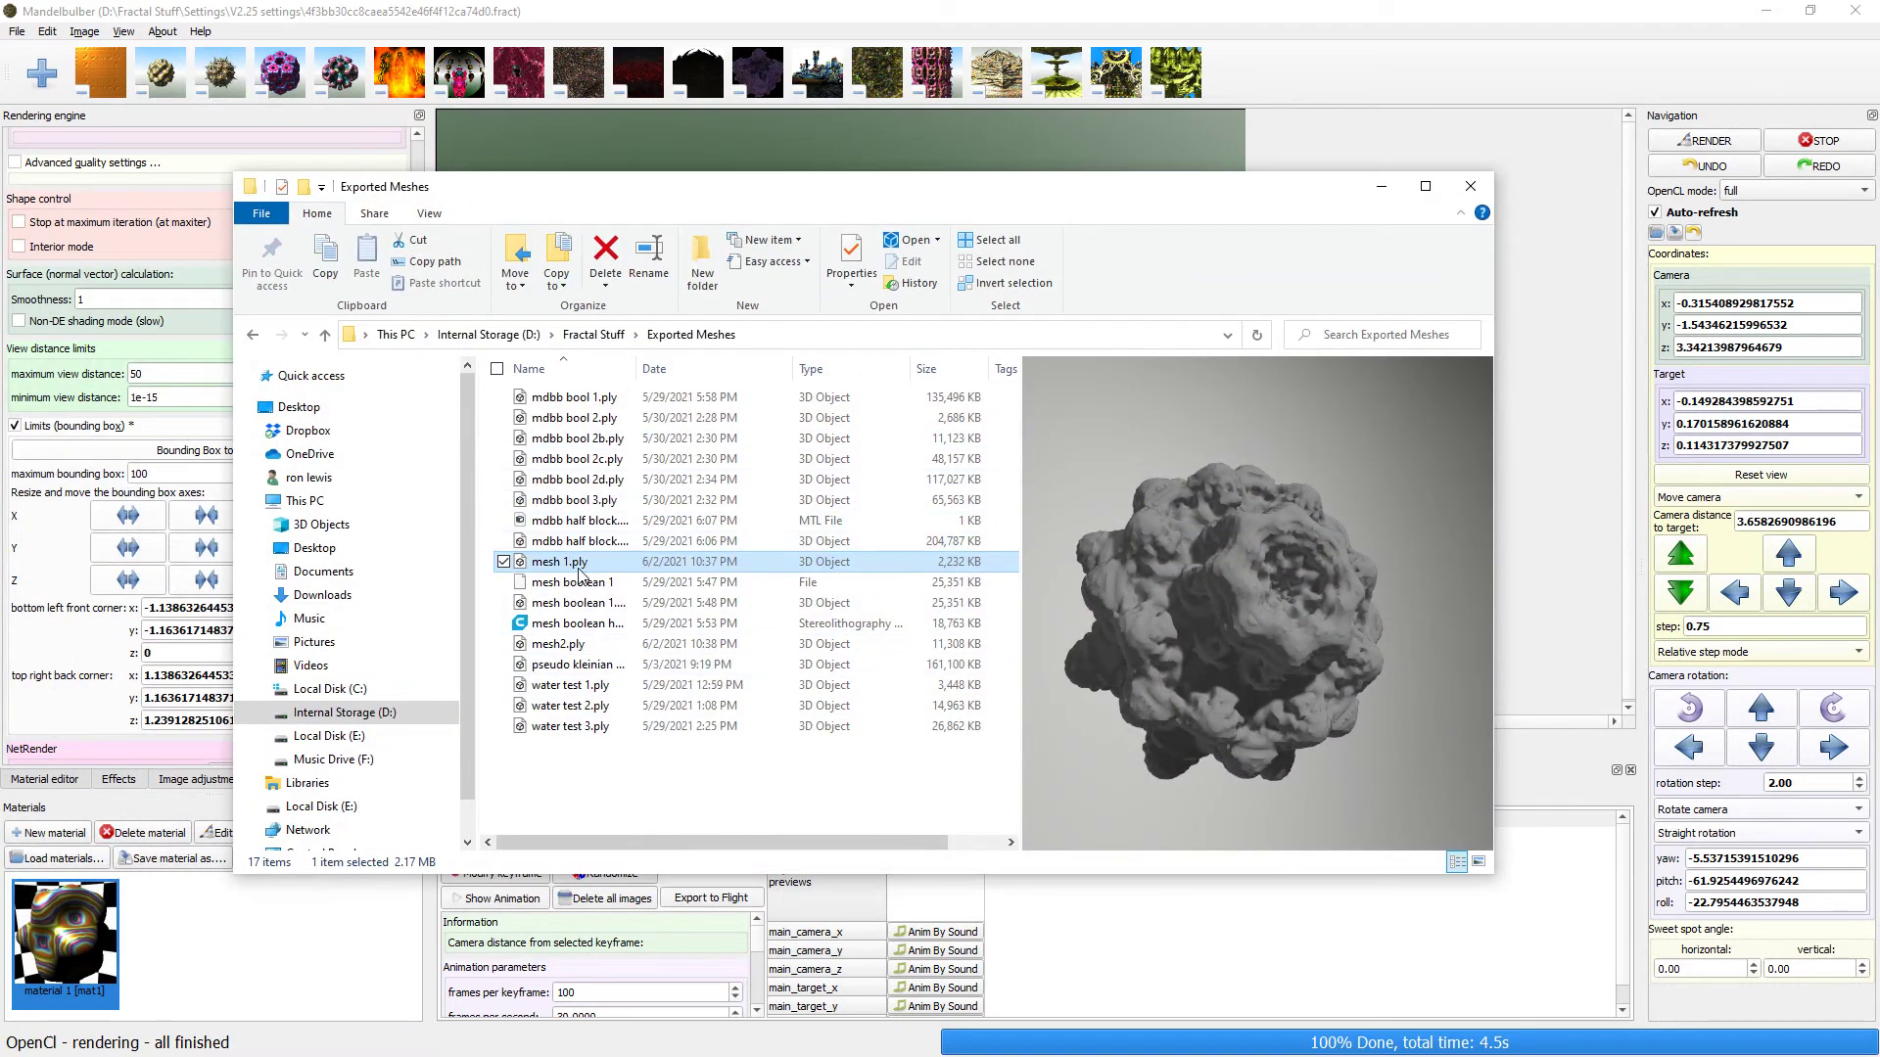
Preview mesh2.ply in File Explorer's 3-D preview to check its finer surface detail.
click(881, 644)
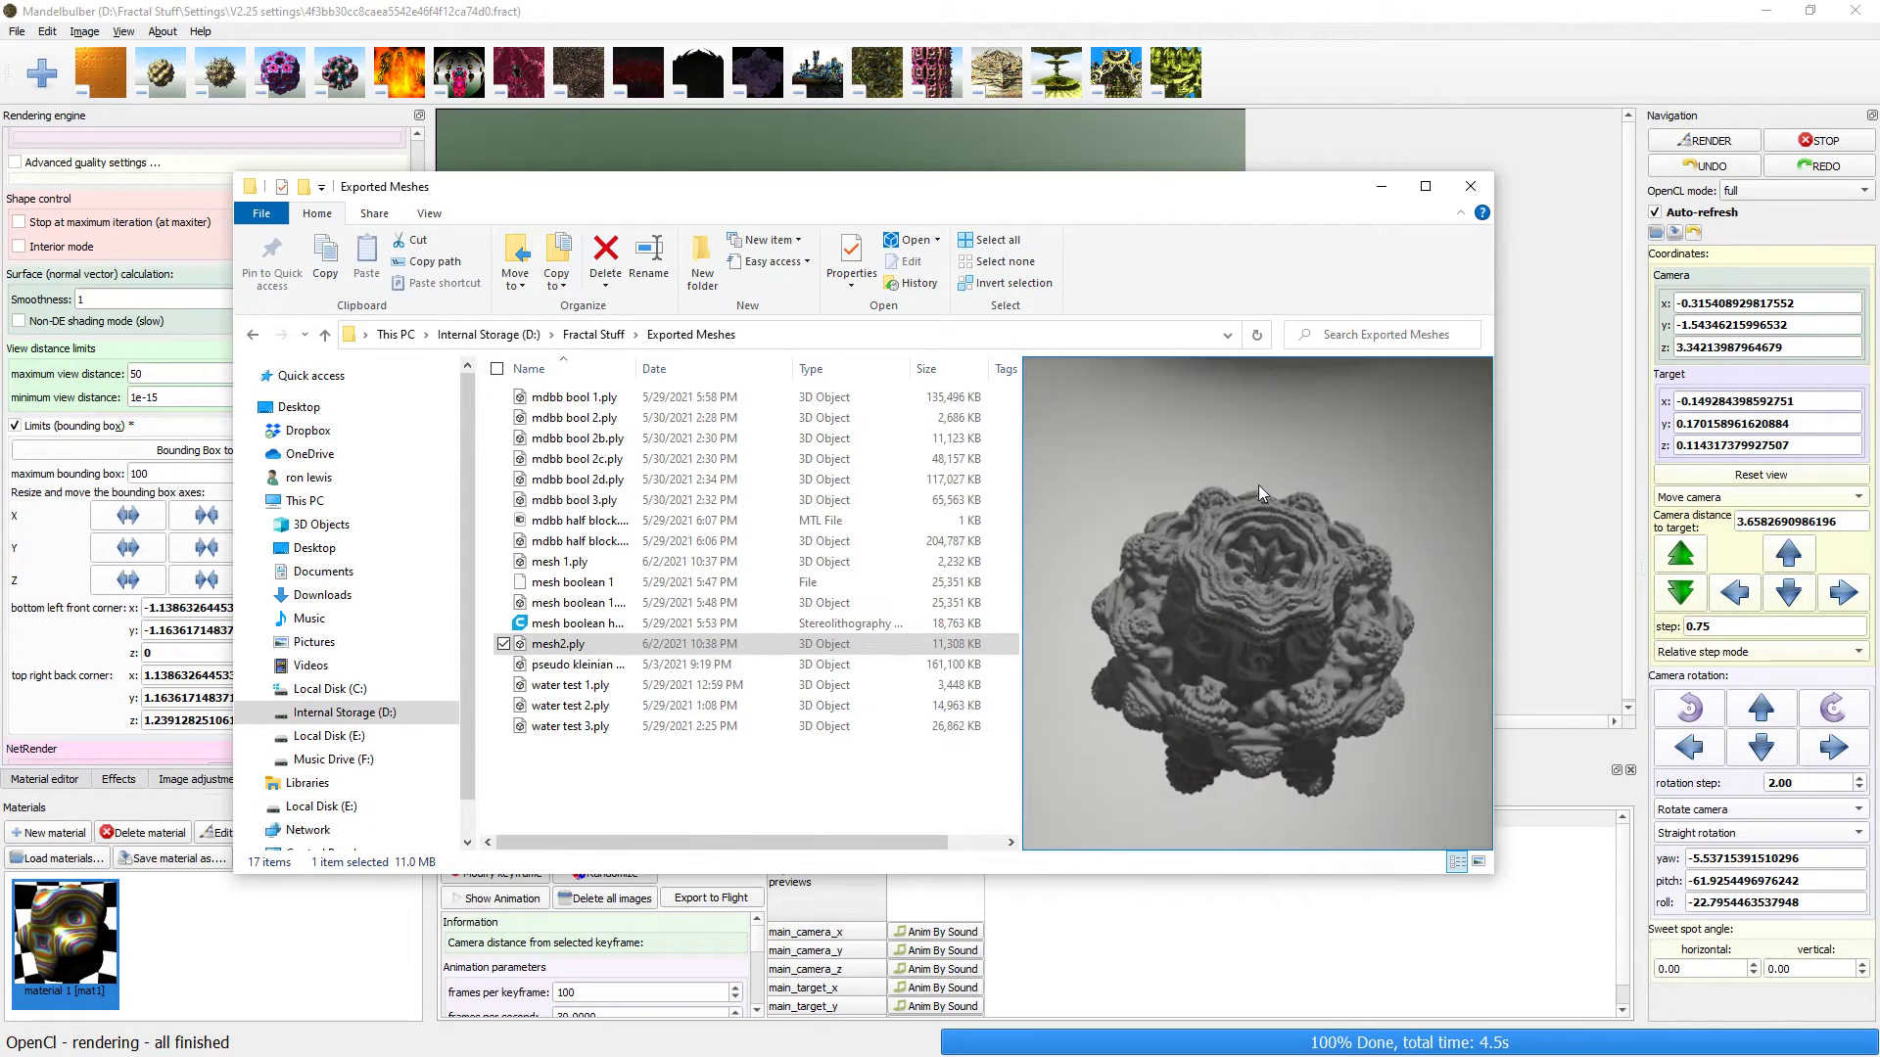
Double the mesh resolution to 400 and export it as mesh4.ply.
click(1380, 186)
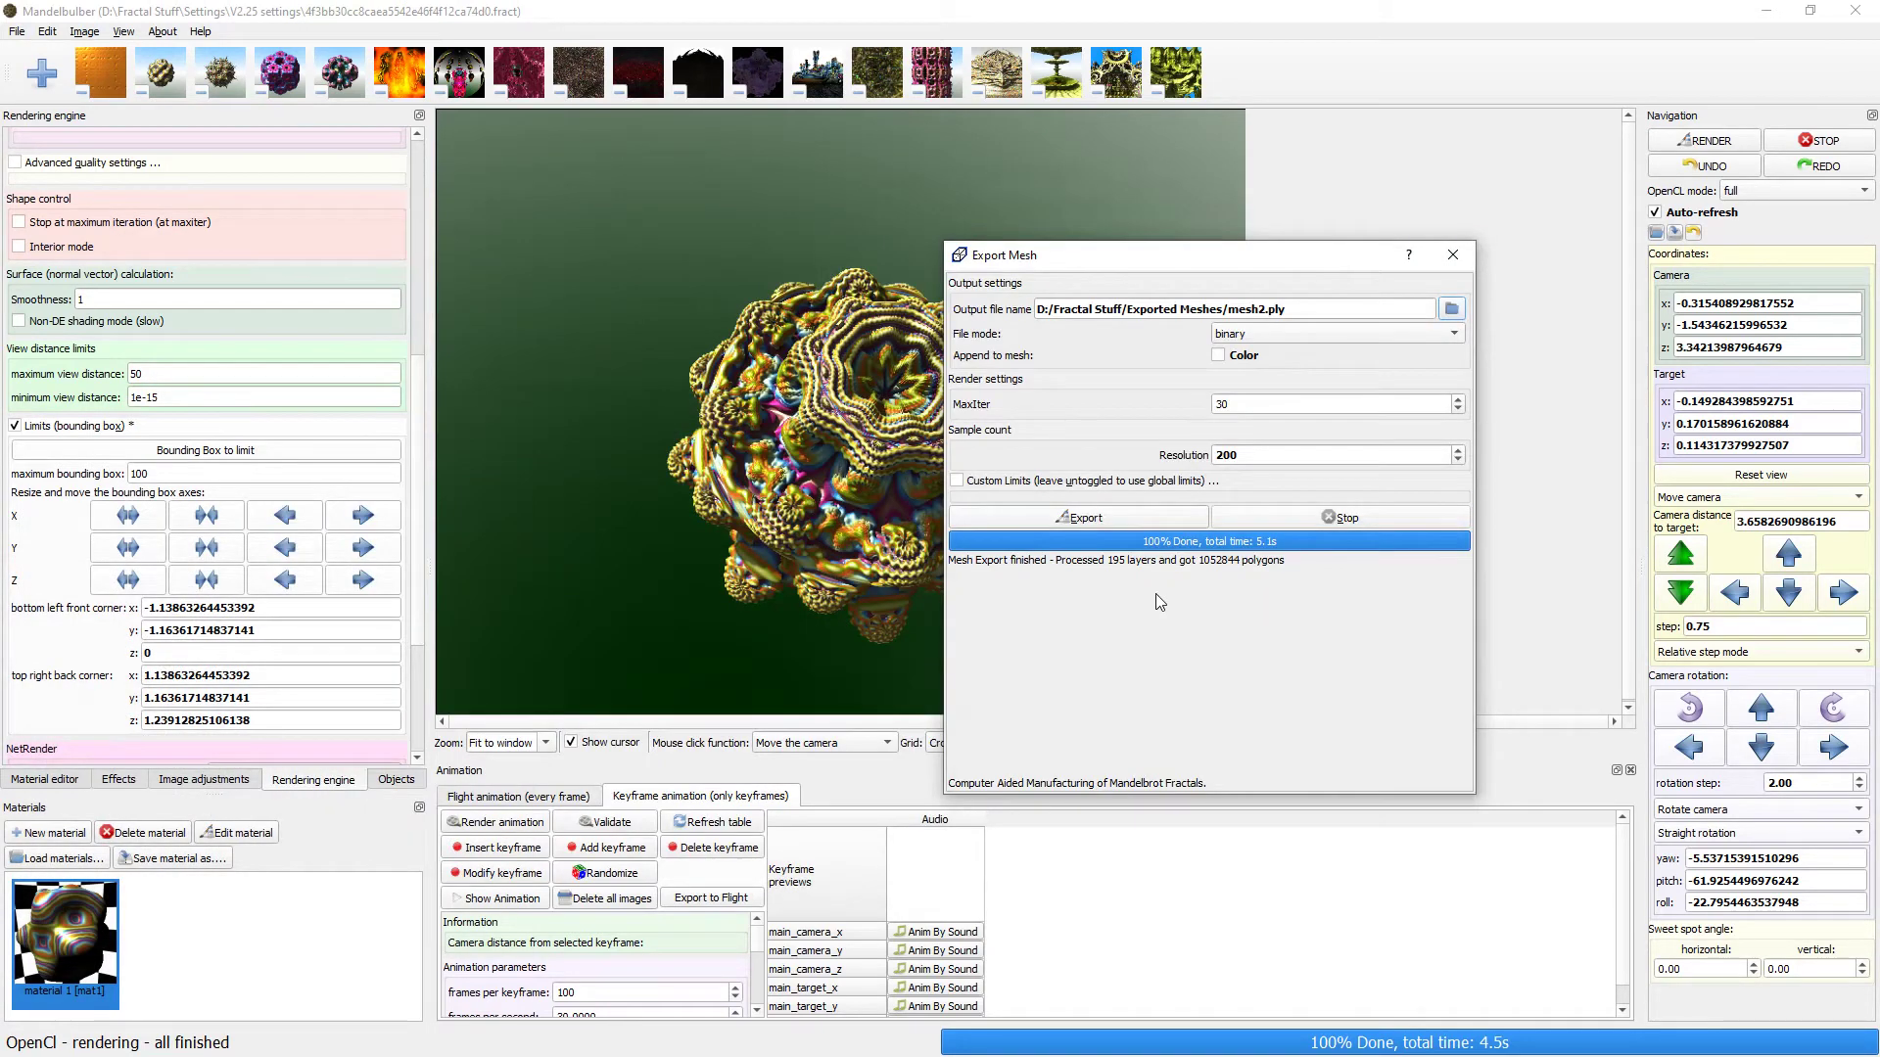
click(1263, 454)
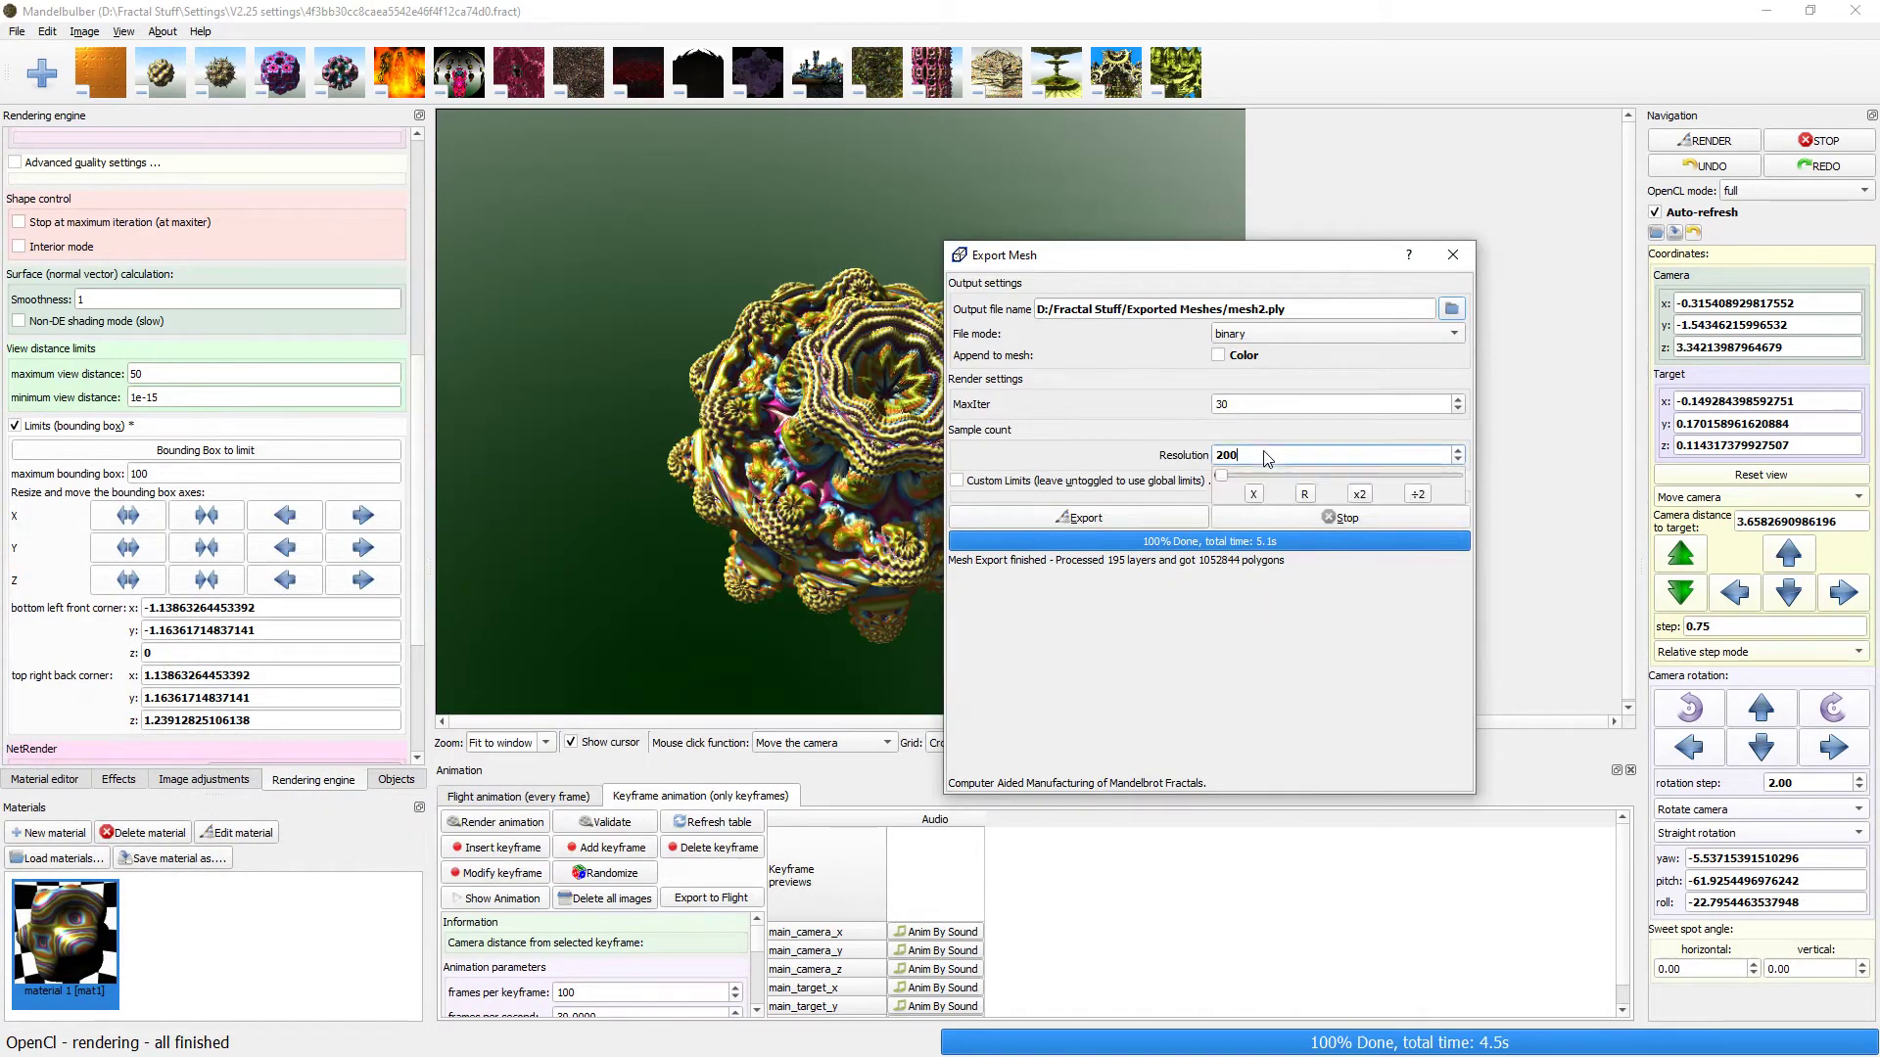
click(1360, 495)
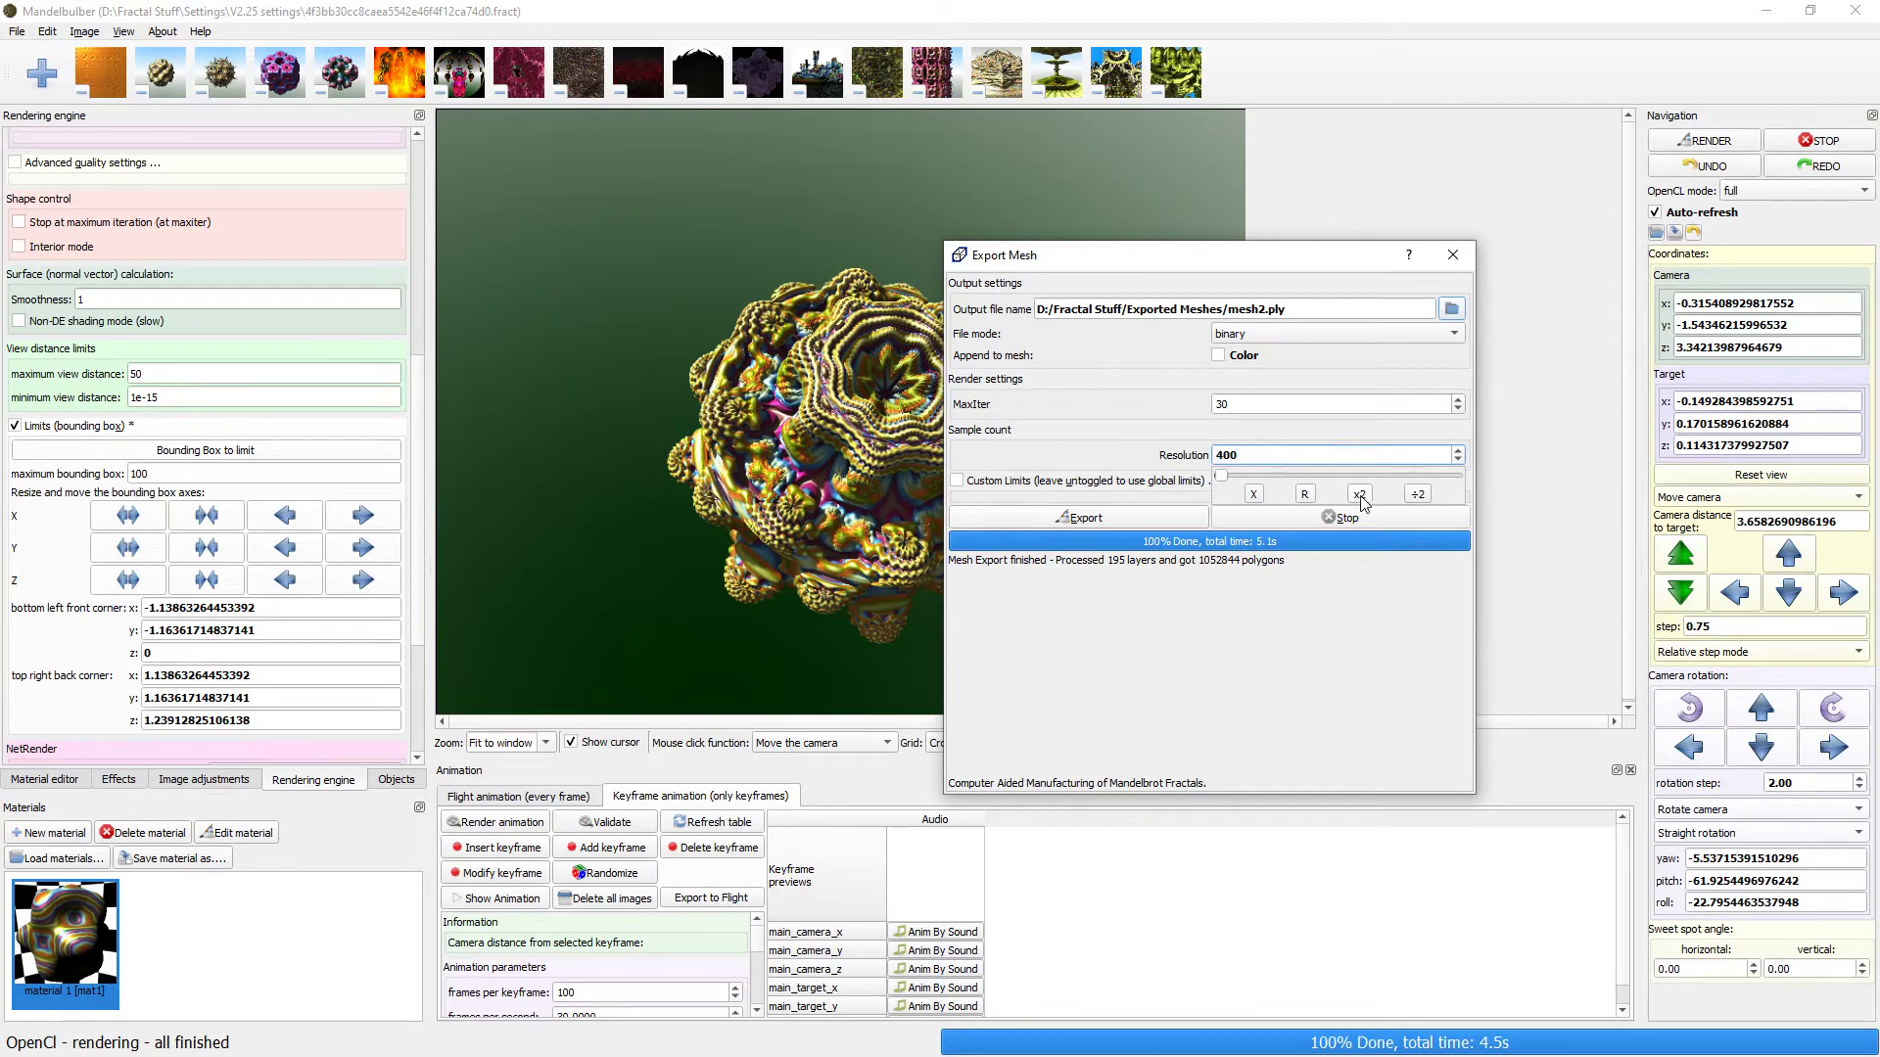
click(1269, 316)
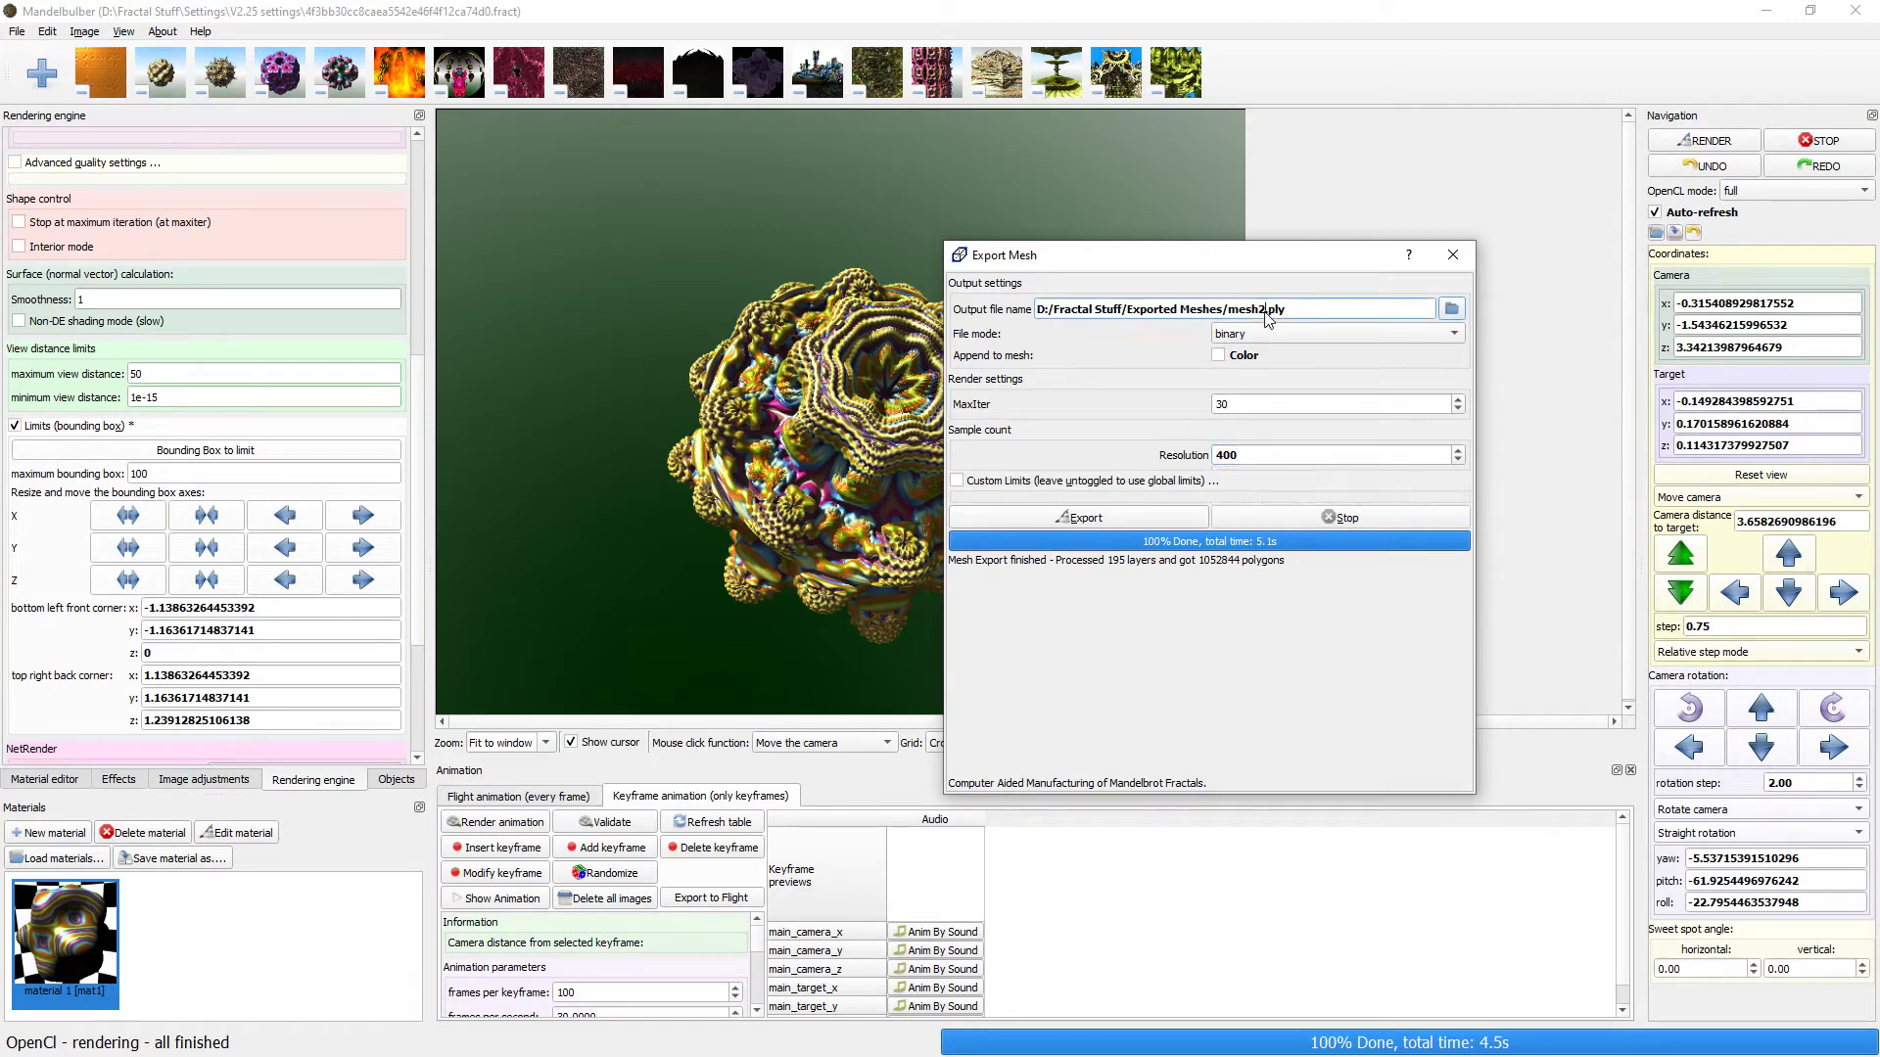
key(BackSpace)
text(4)
click(1124, 518)
key(alt+Tab)
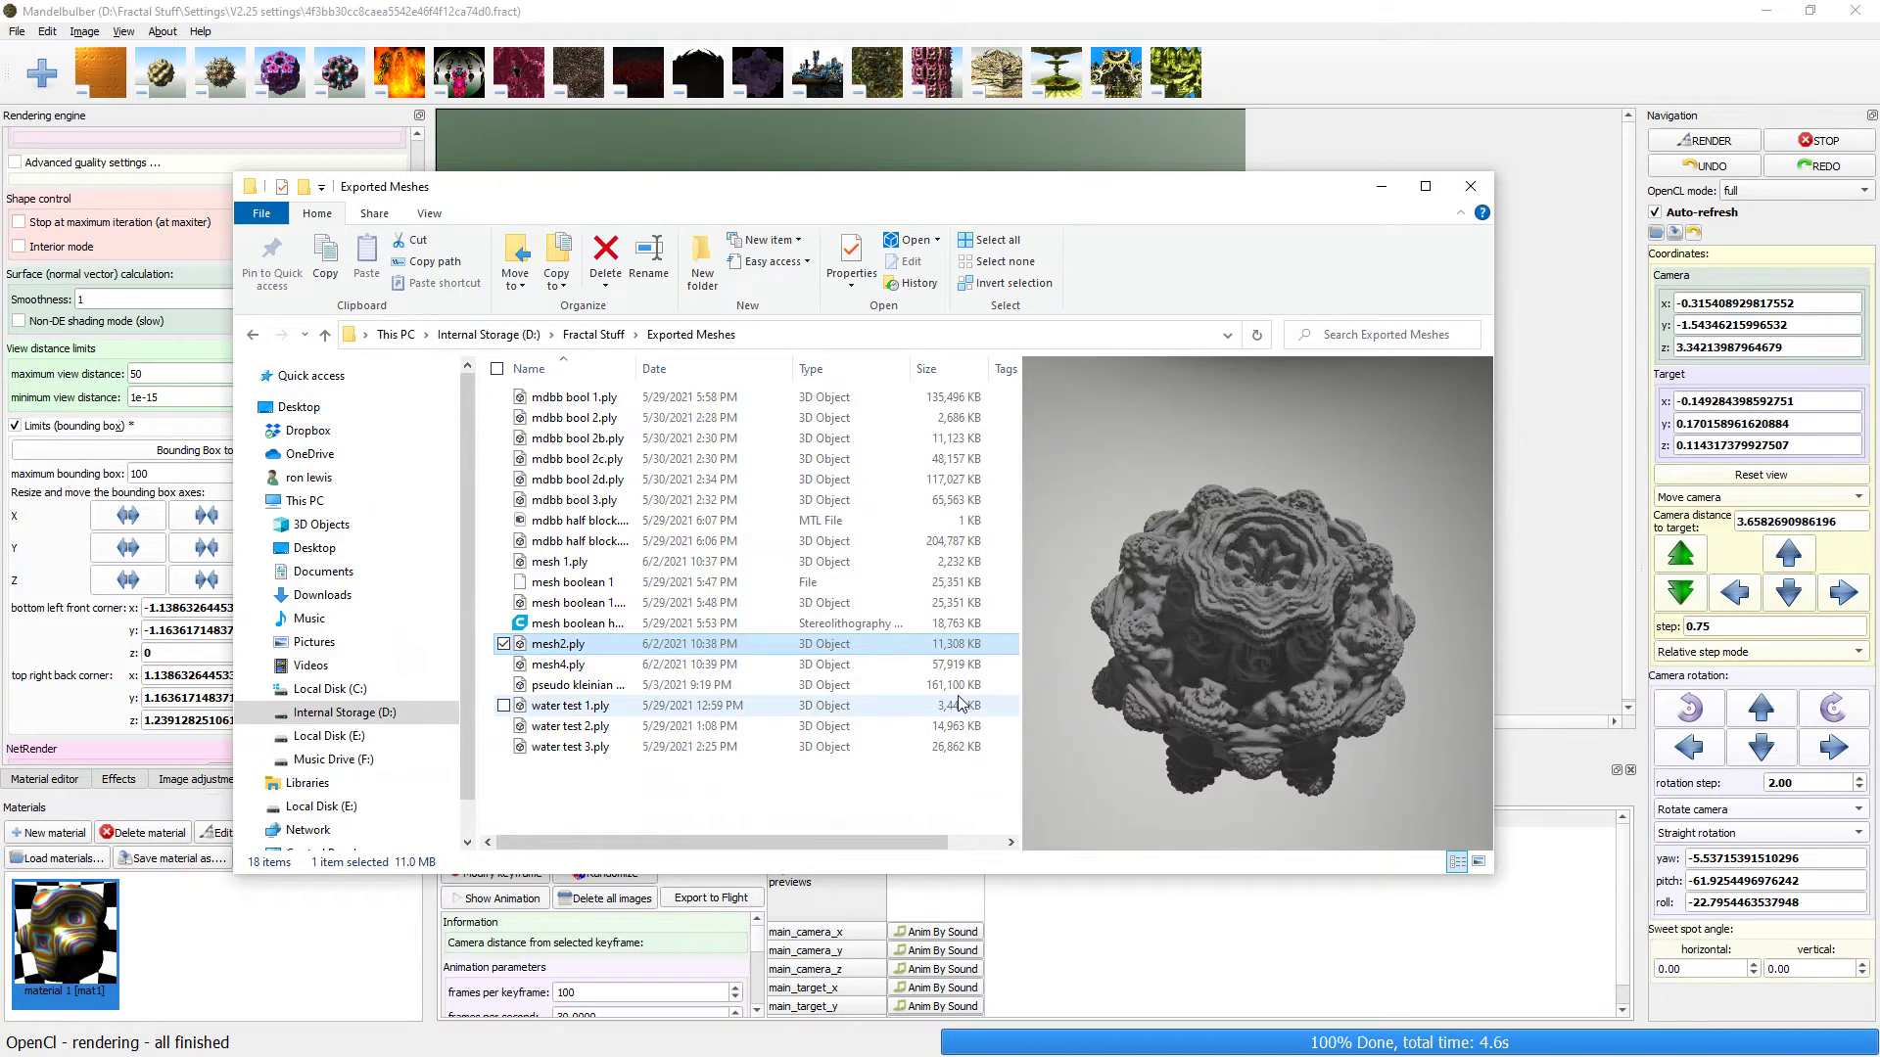
Preview and rotate mesh4.ply in Explorer, then close Mandelbulber's mesh export settings.
click(546, 670)
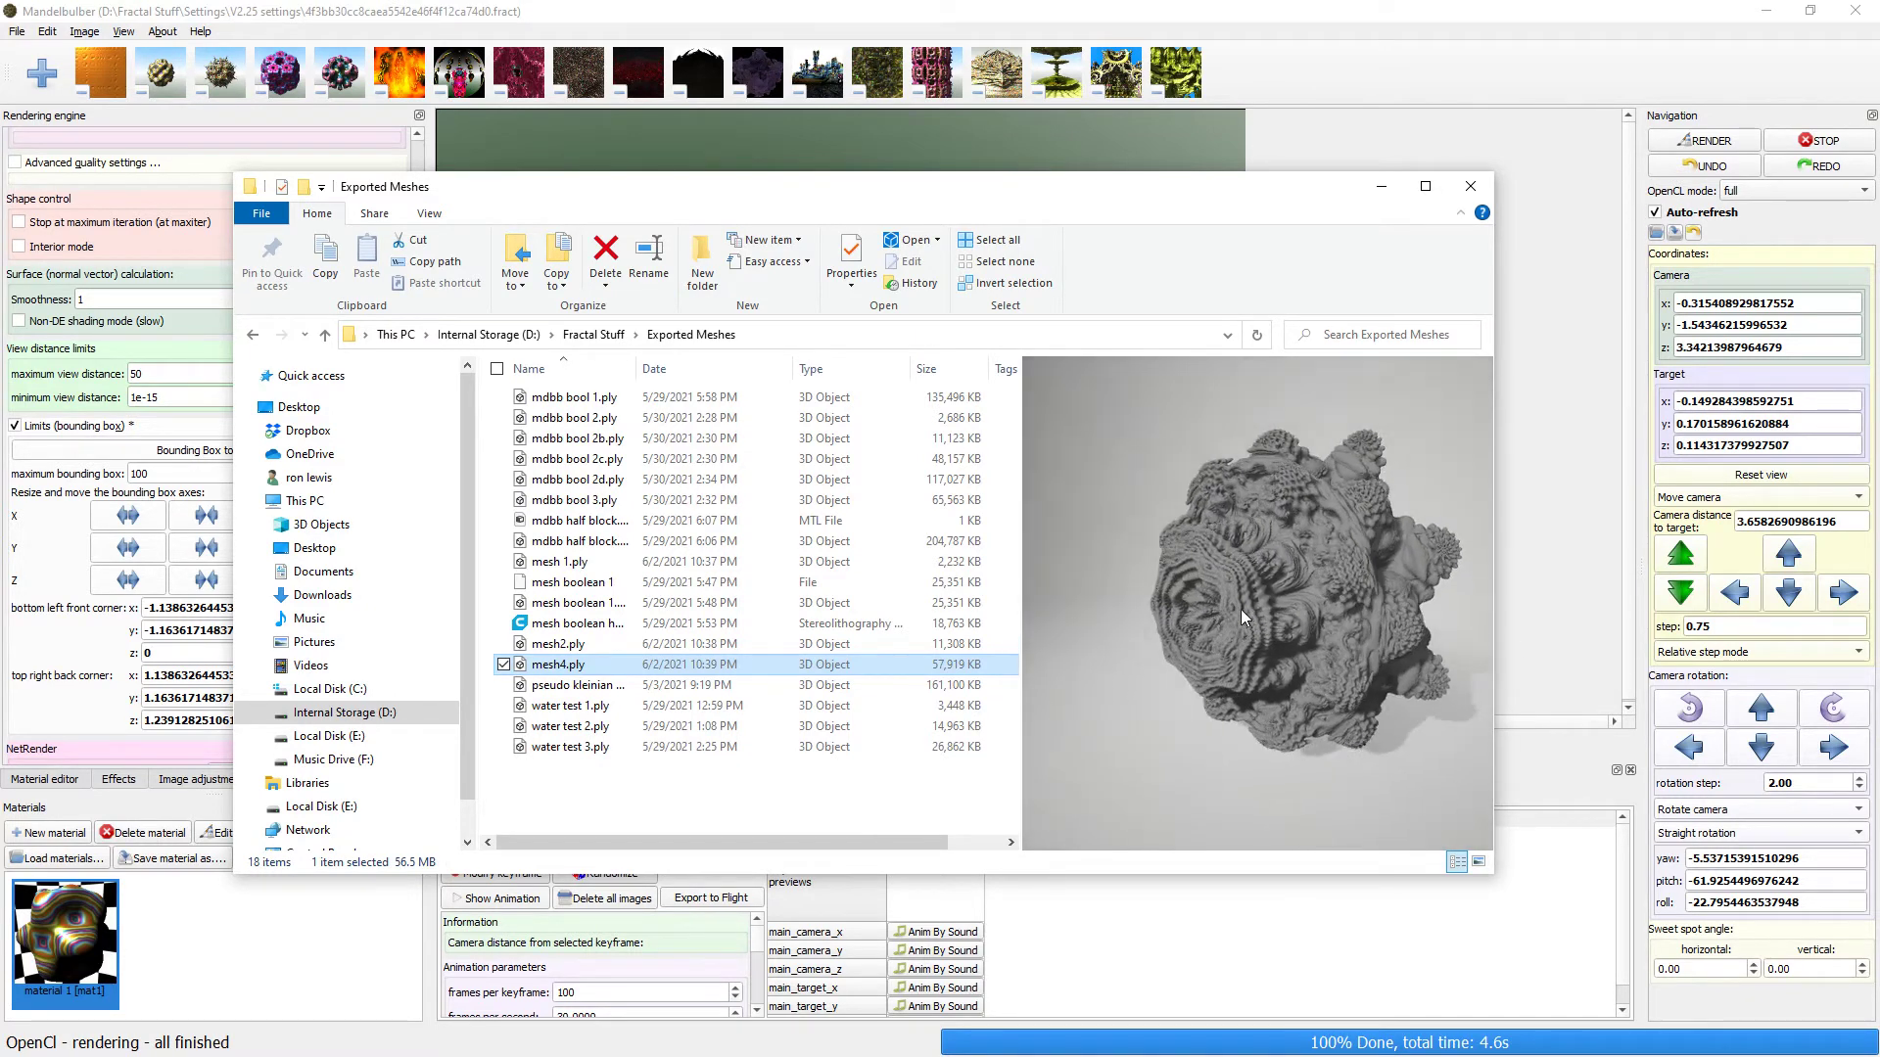
click(1242, 609)
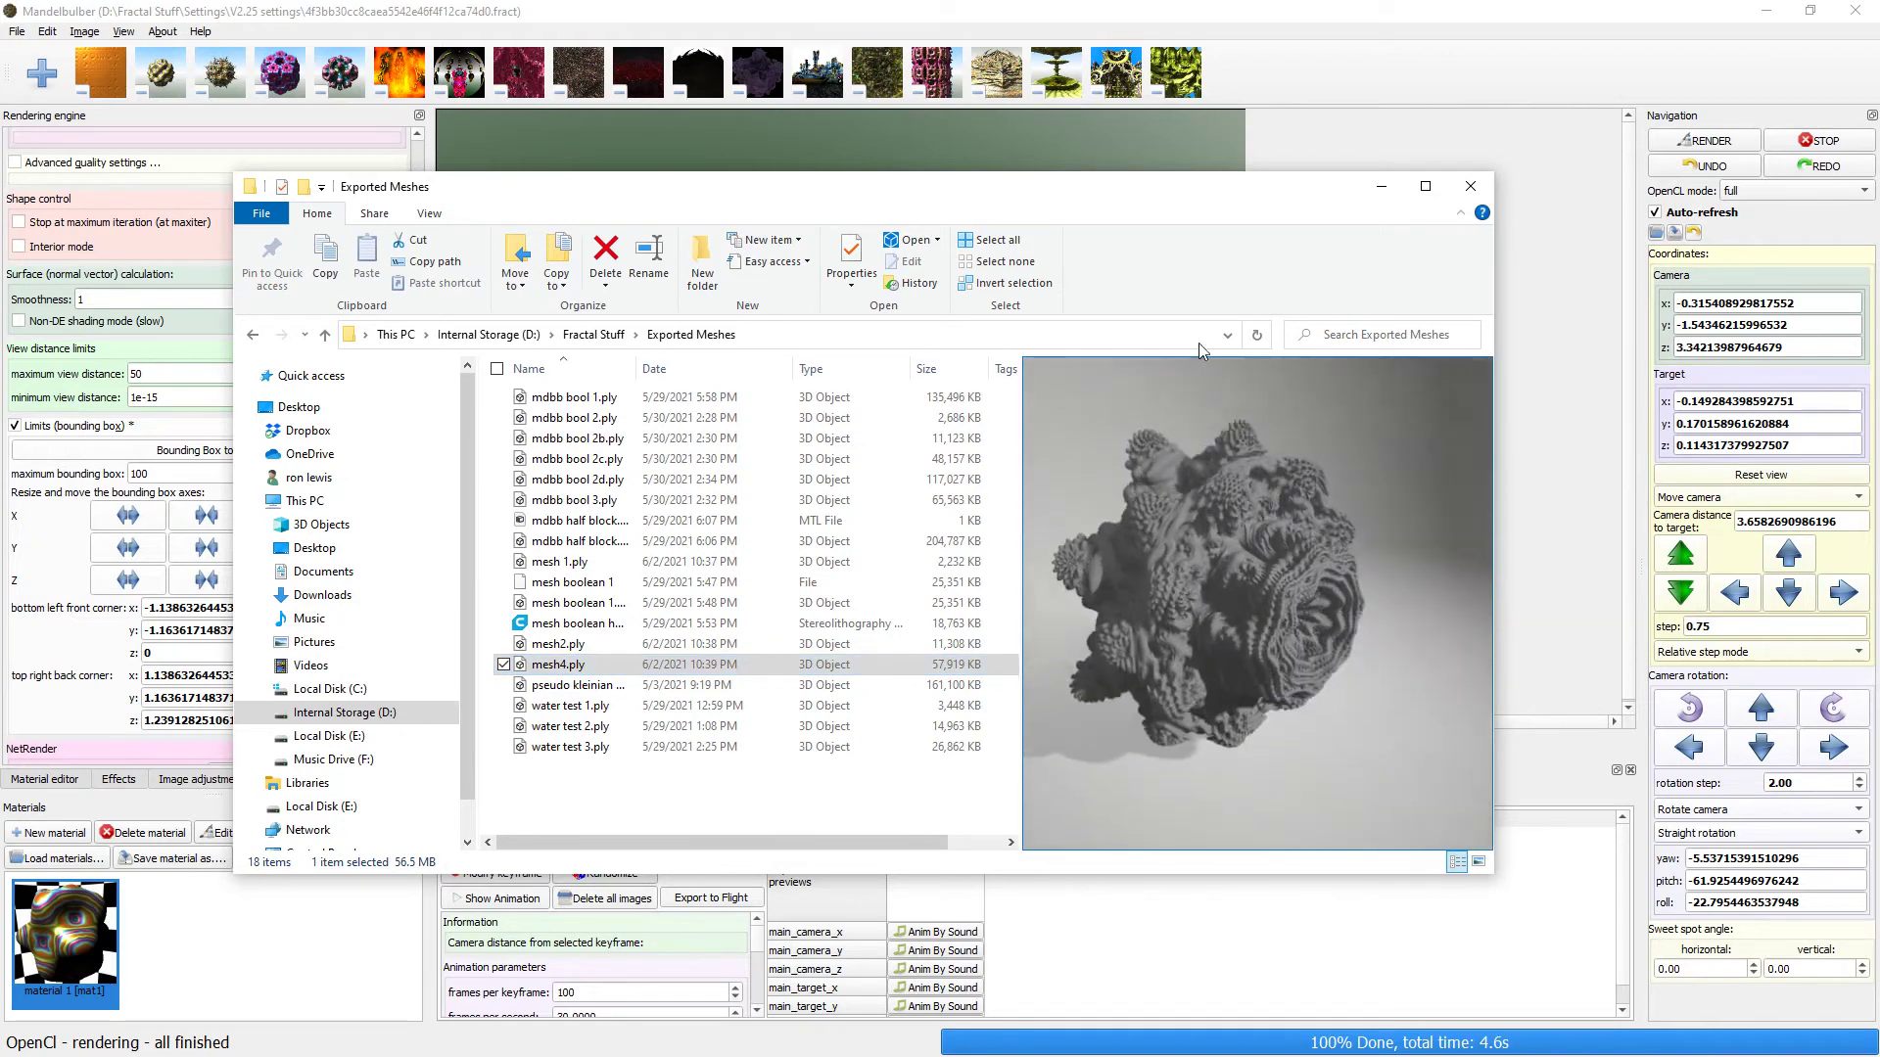
drag(1215, 382, 1209, 514)
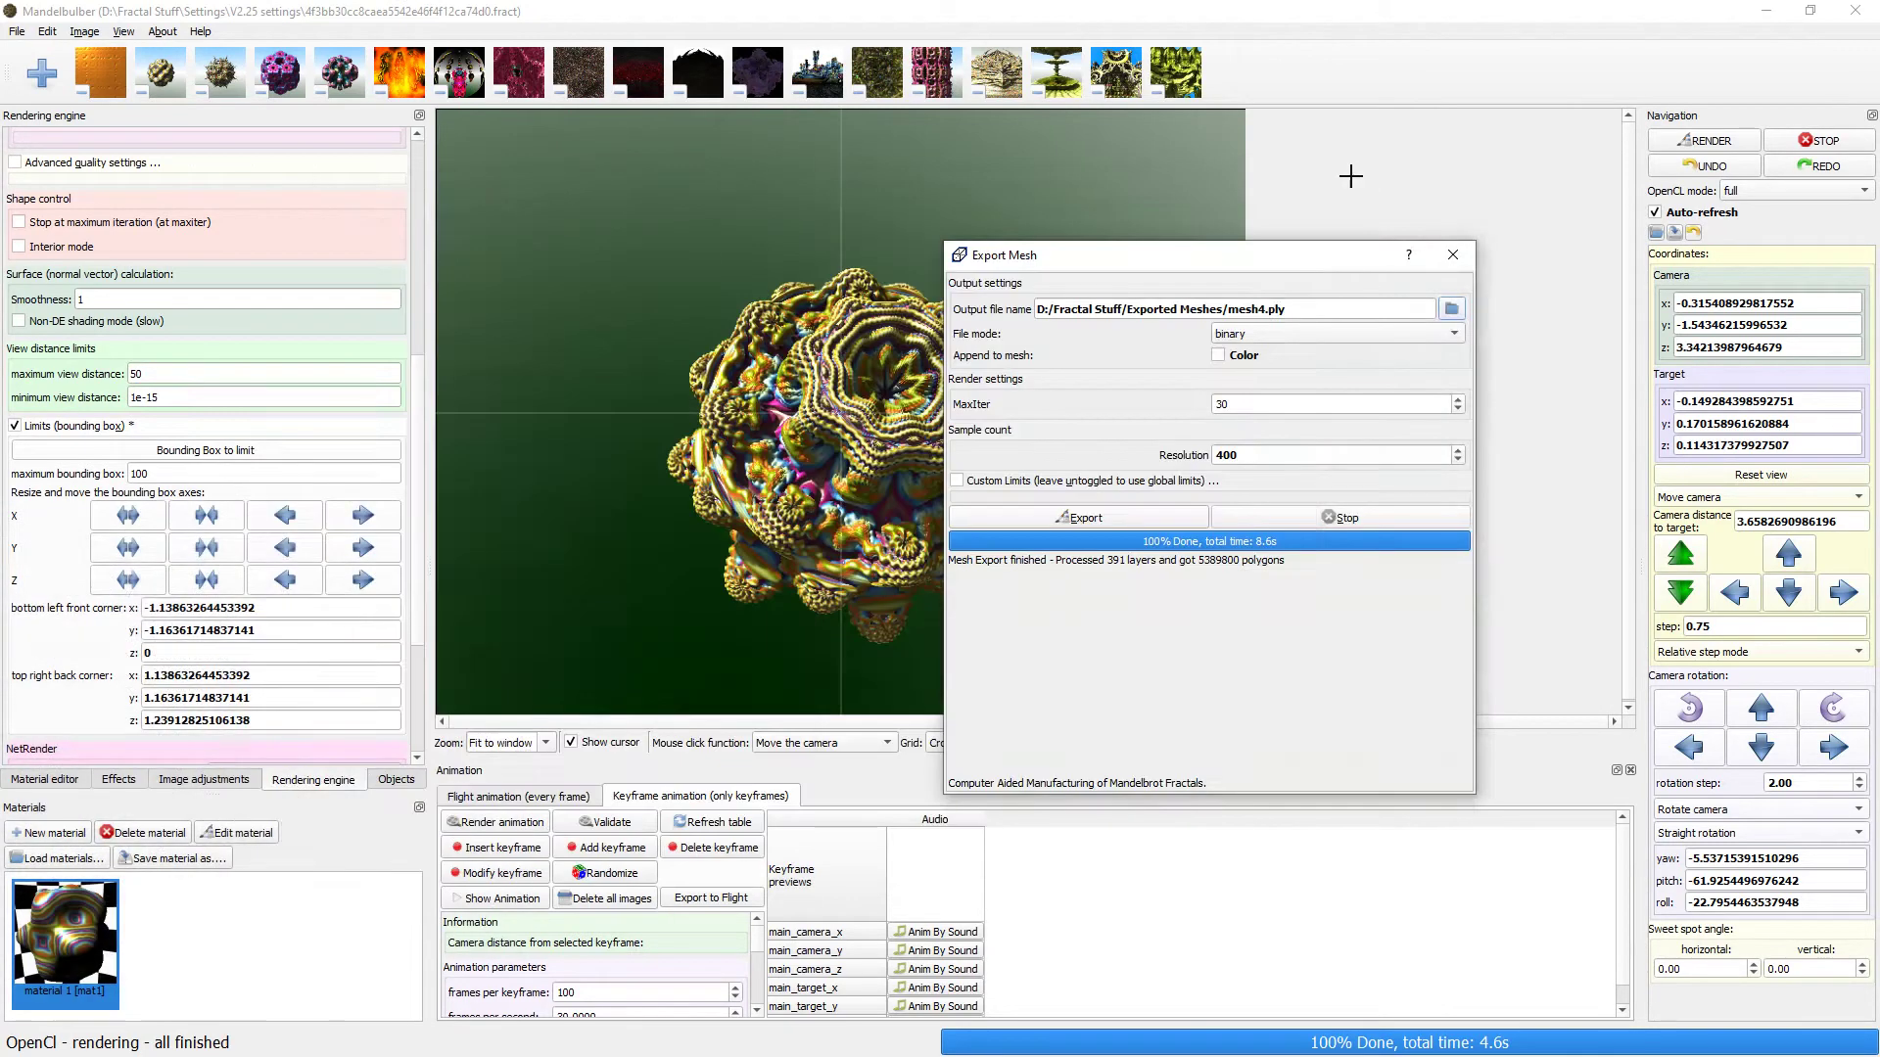
click(1381, 186)
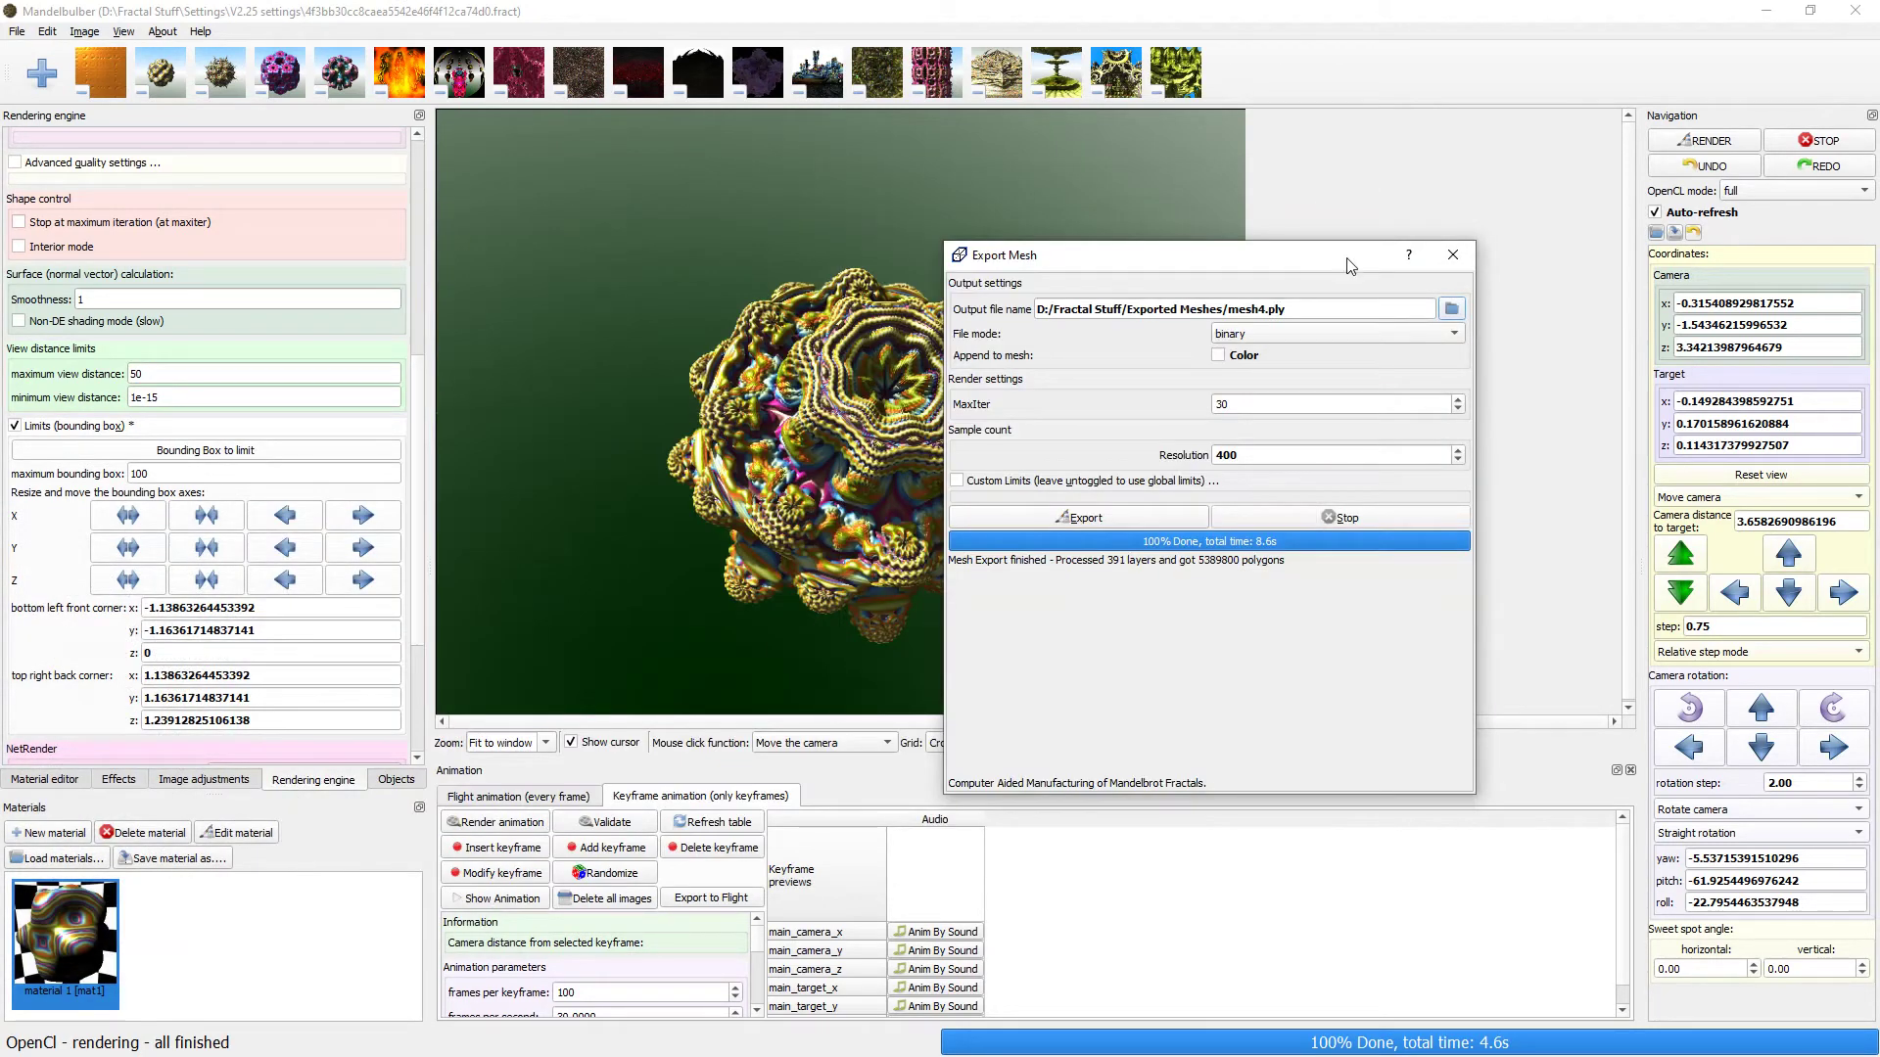
click(1453, 254)
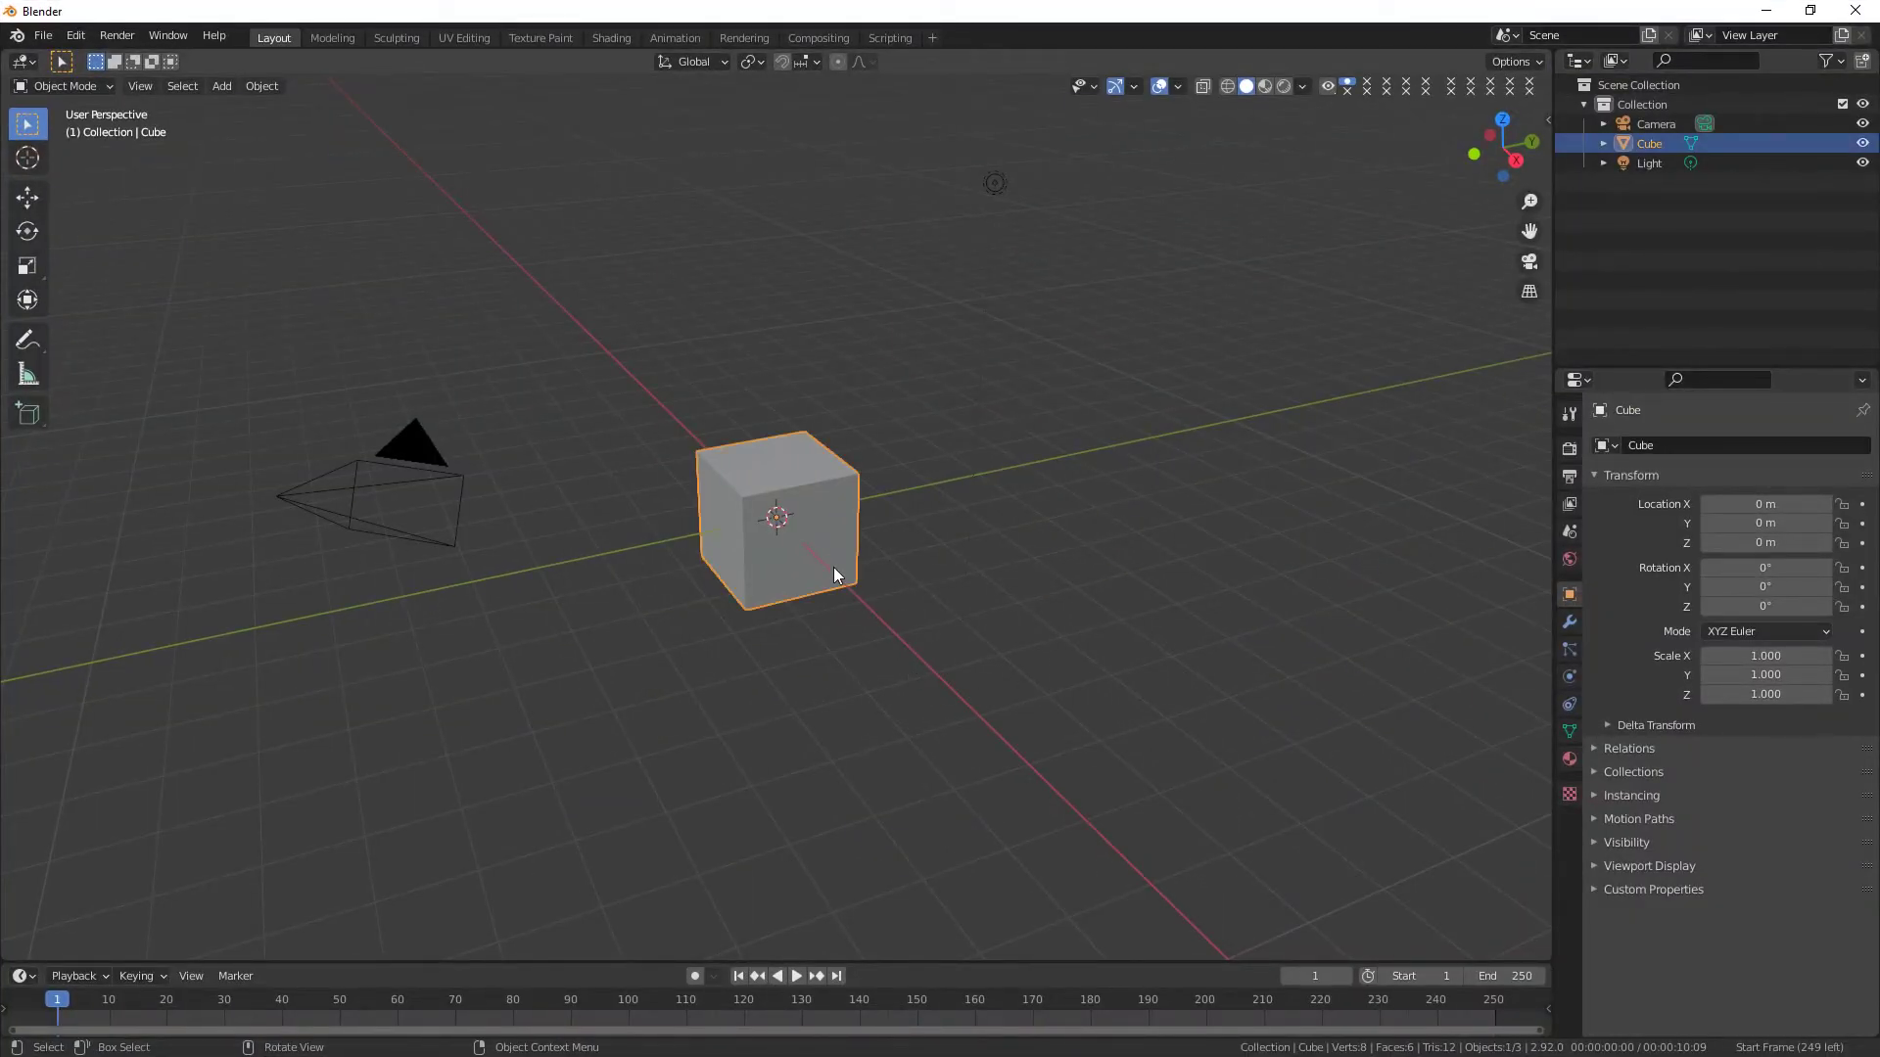
Delete the default cube and import mesh4.ply from Exported Meshes as a Stanford PLY.
key(Delete)
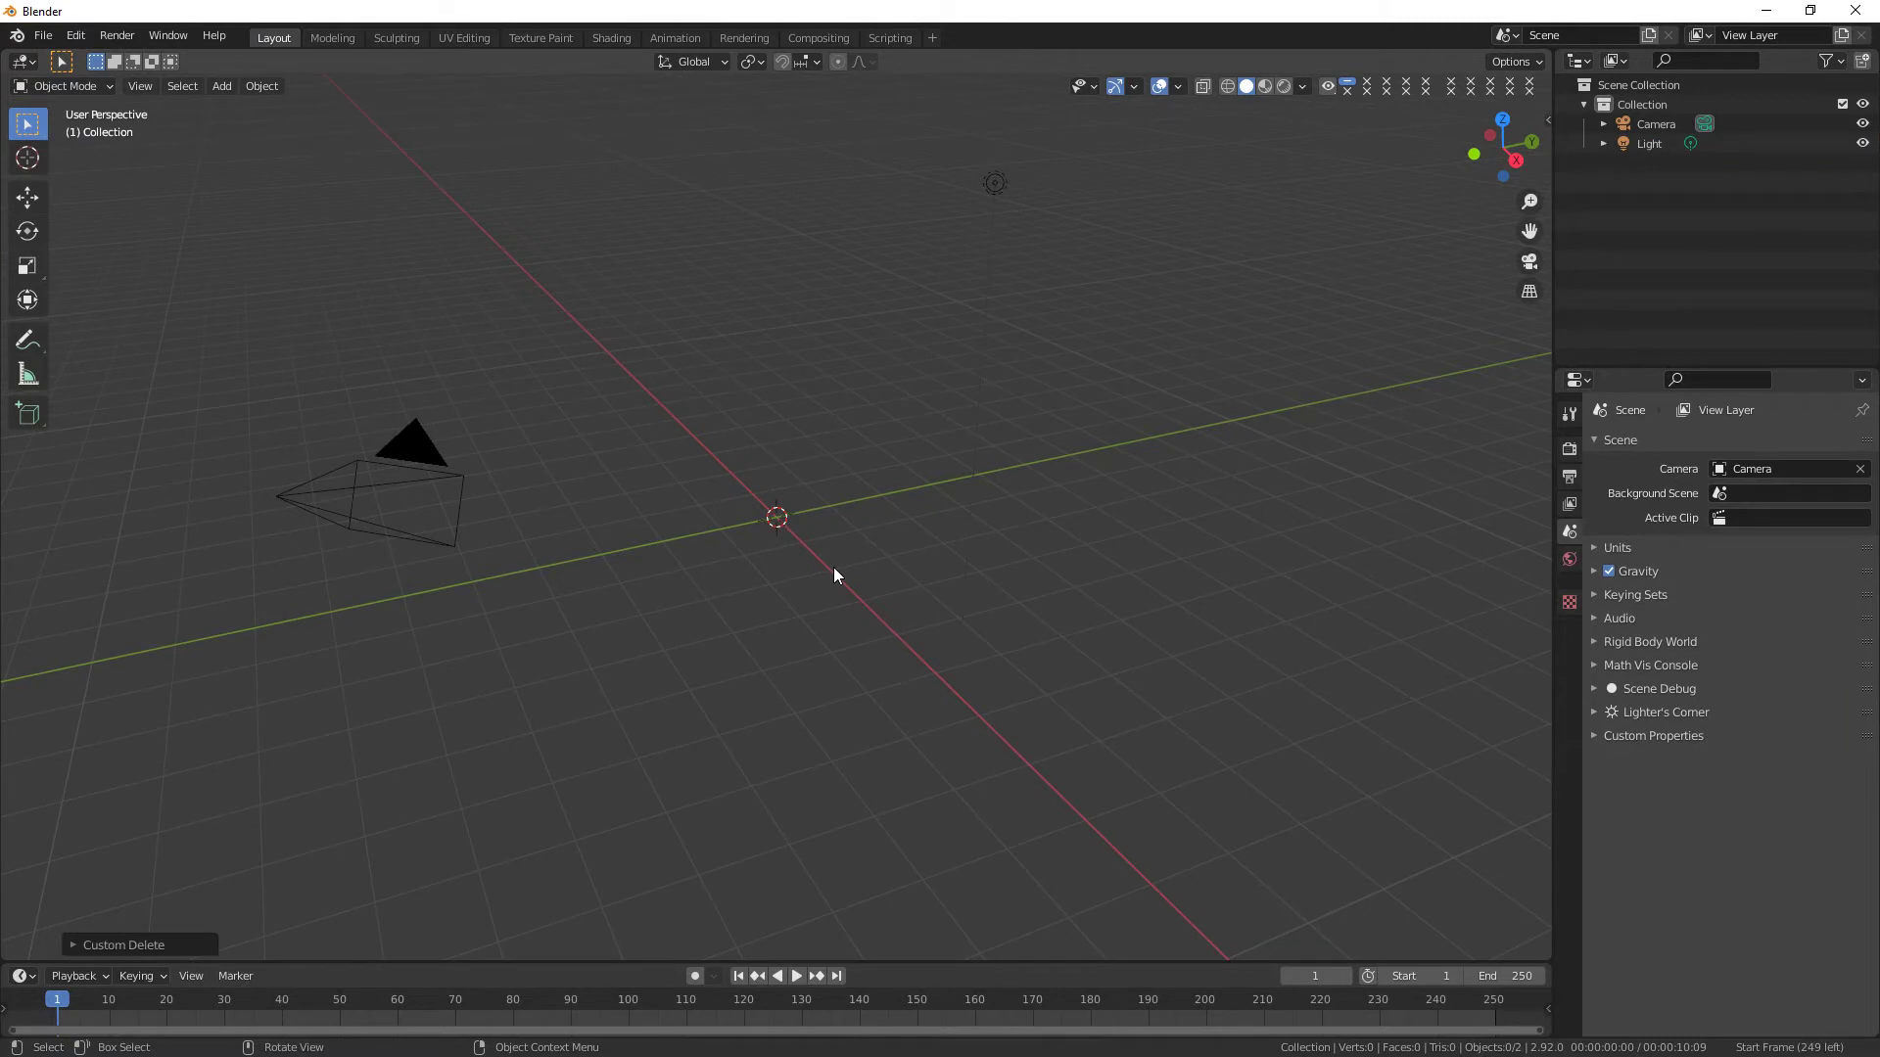
click(44, 35)
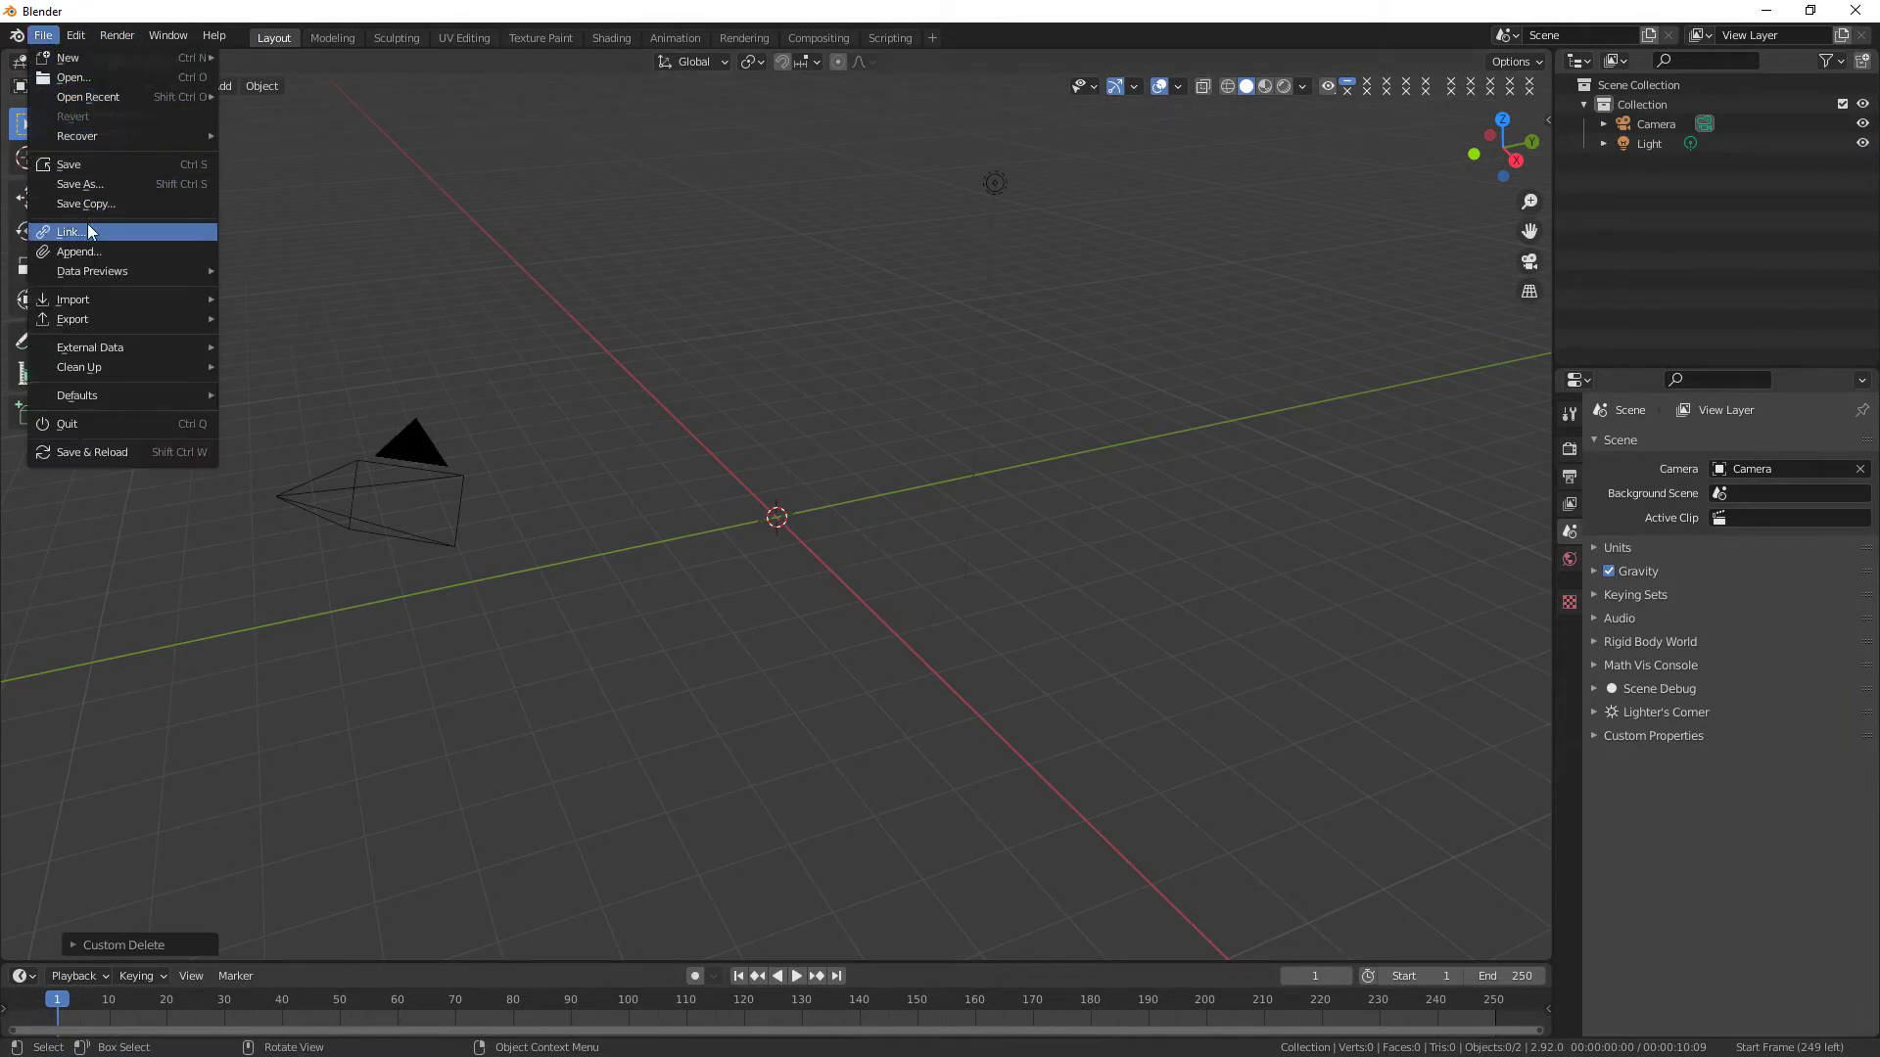
mouse_move(88, 299)
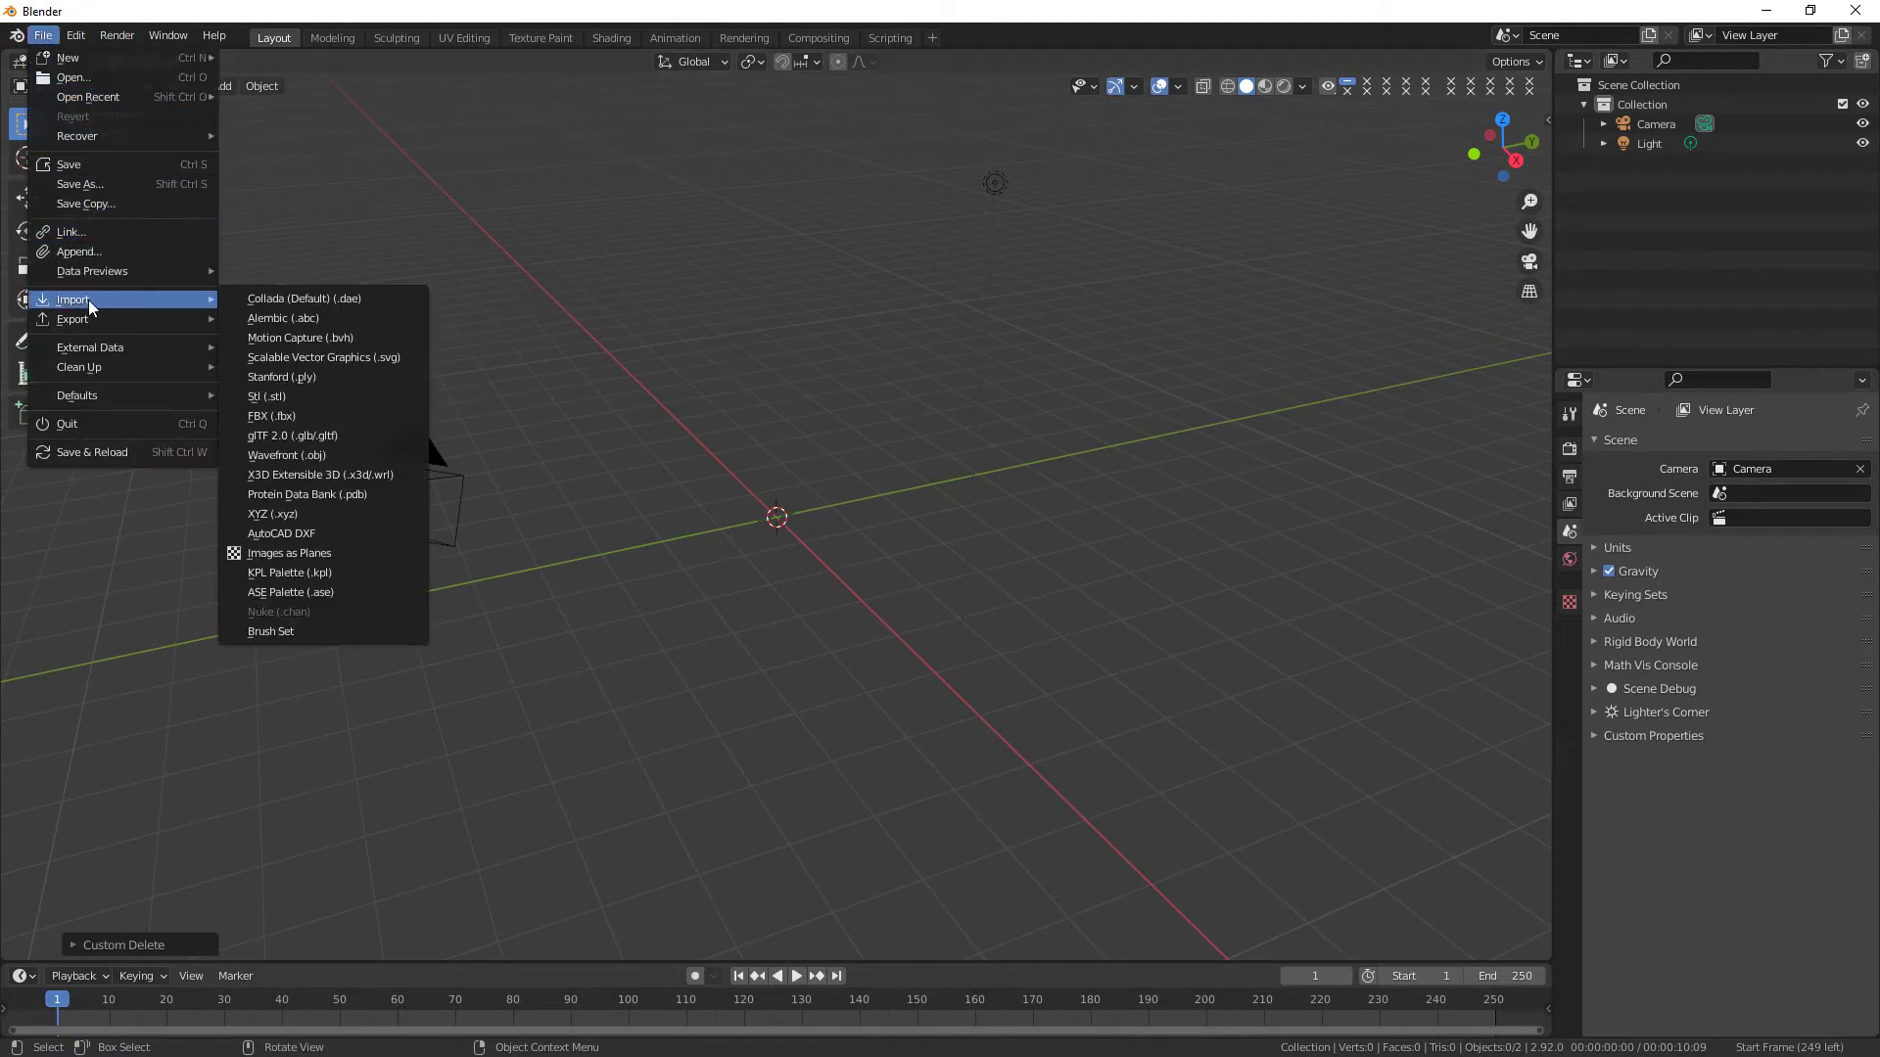
click(282, 377)
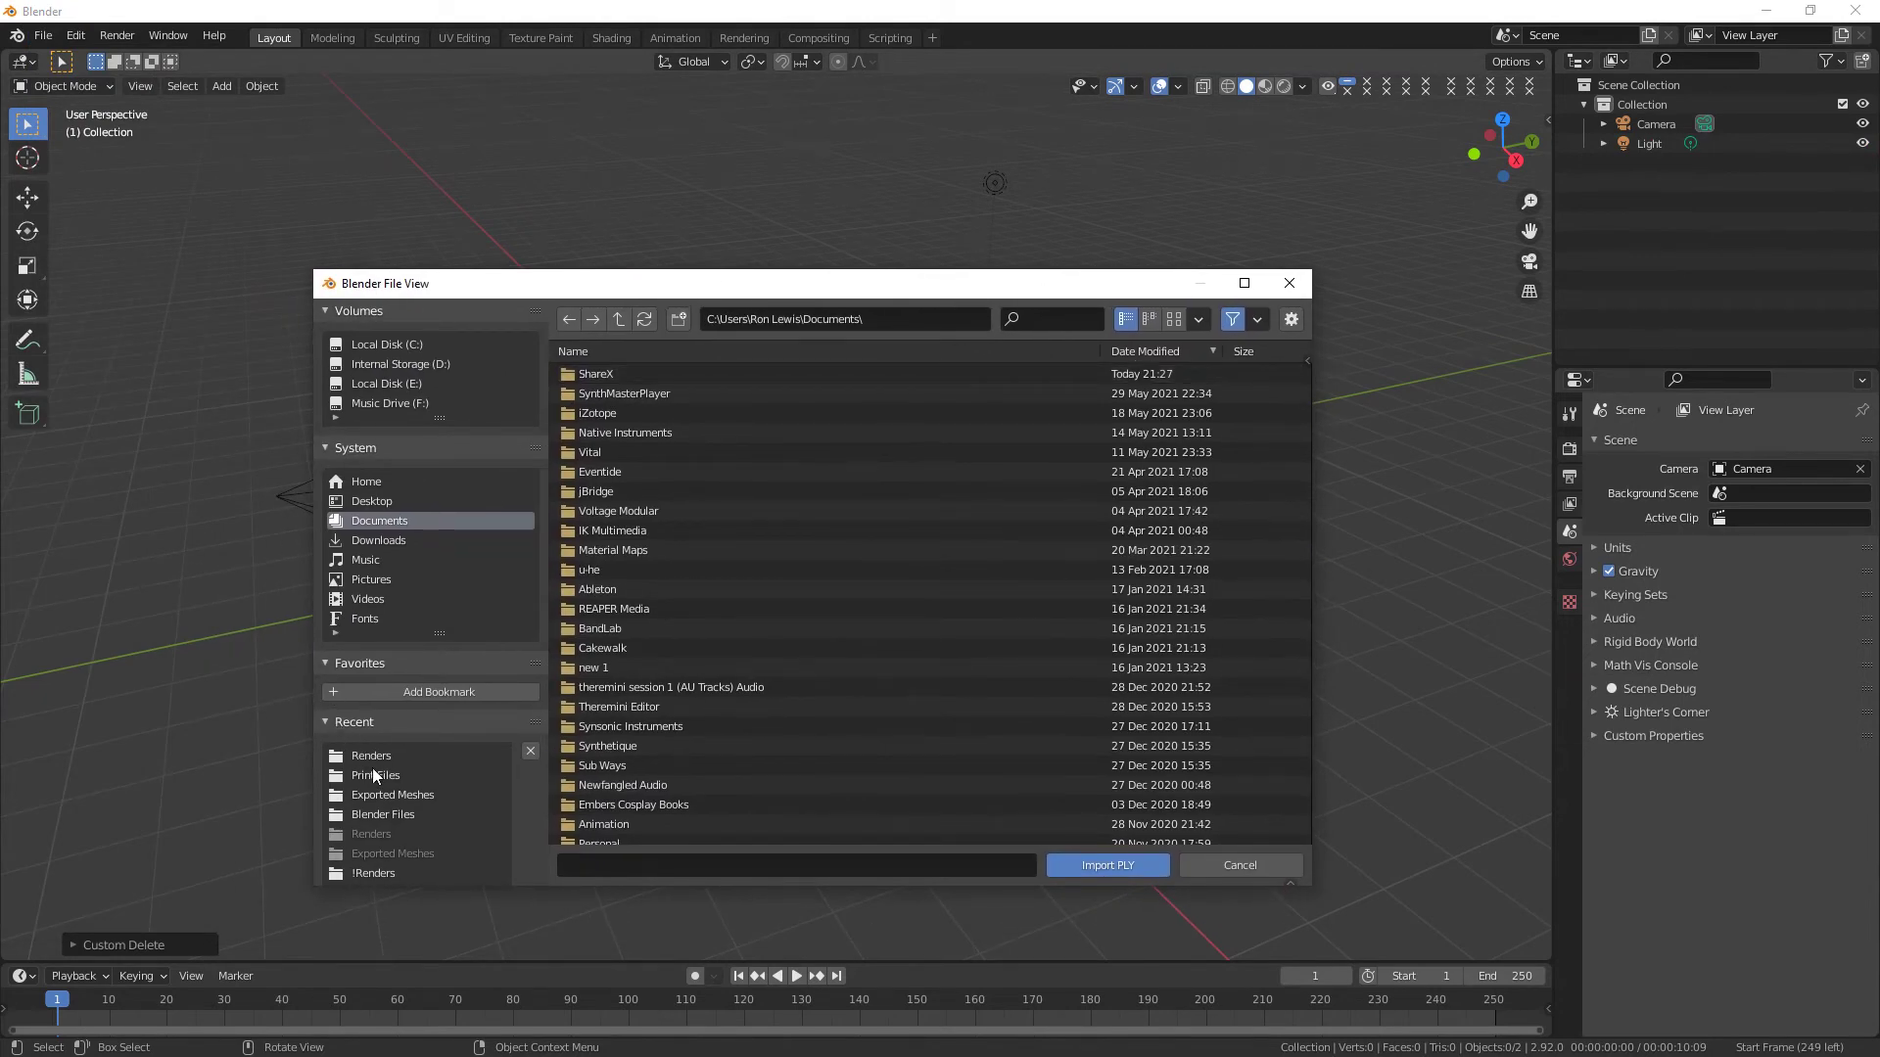
click(383, 793)
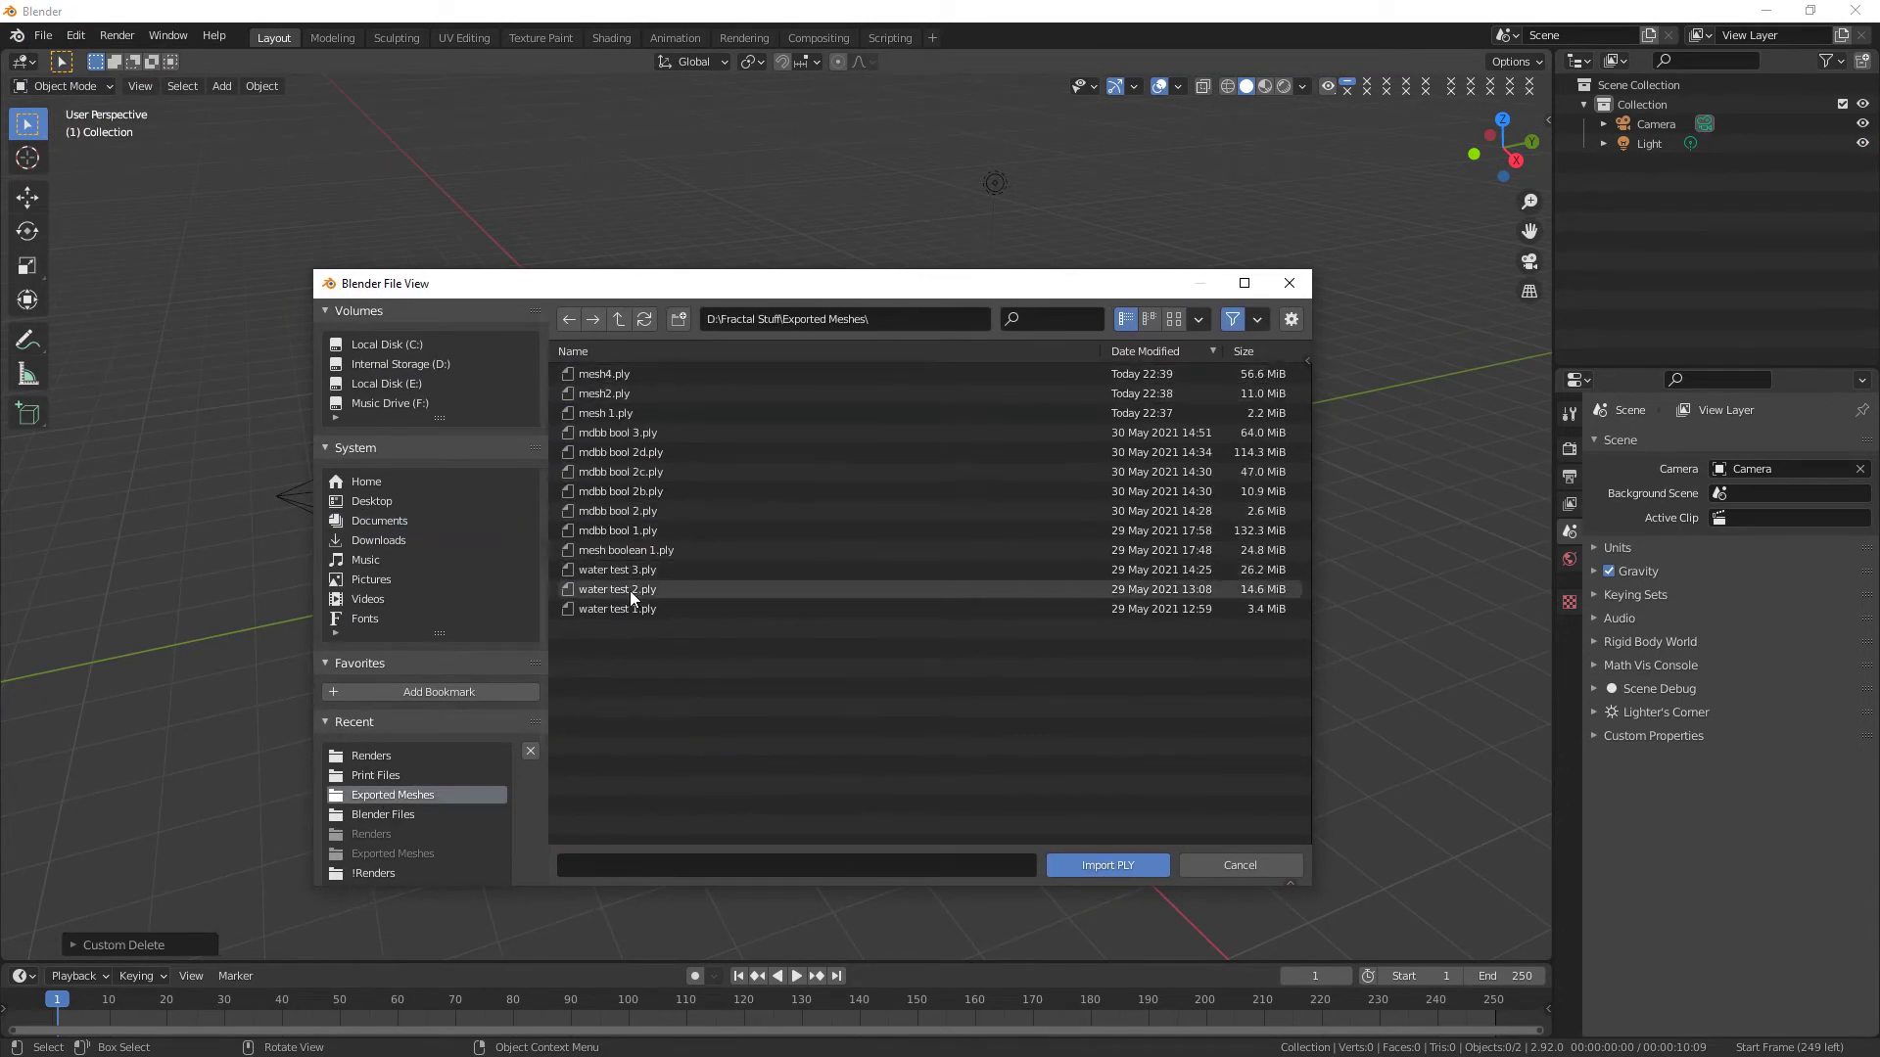
click(620, 373)
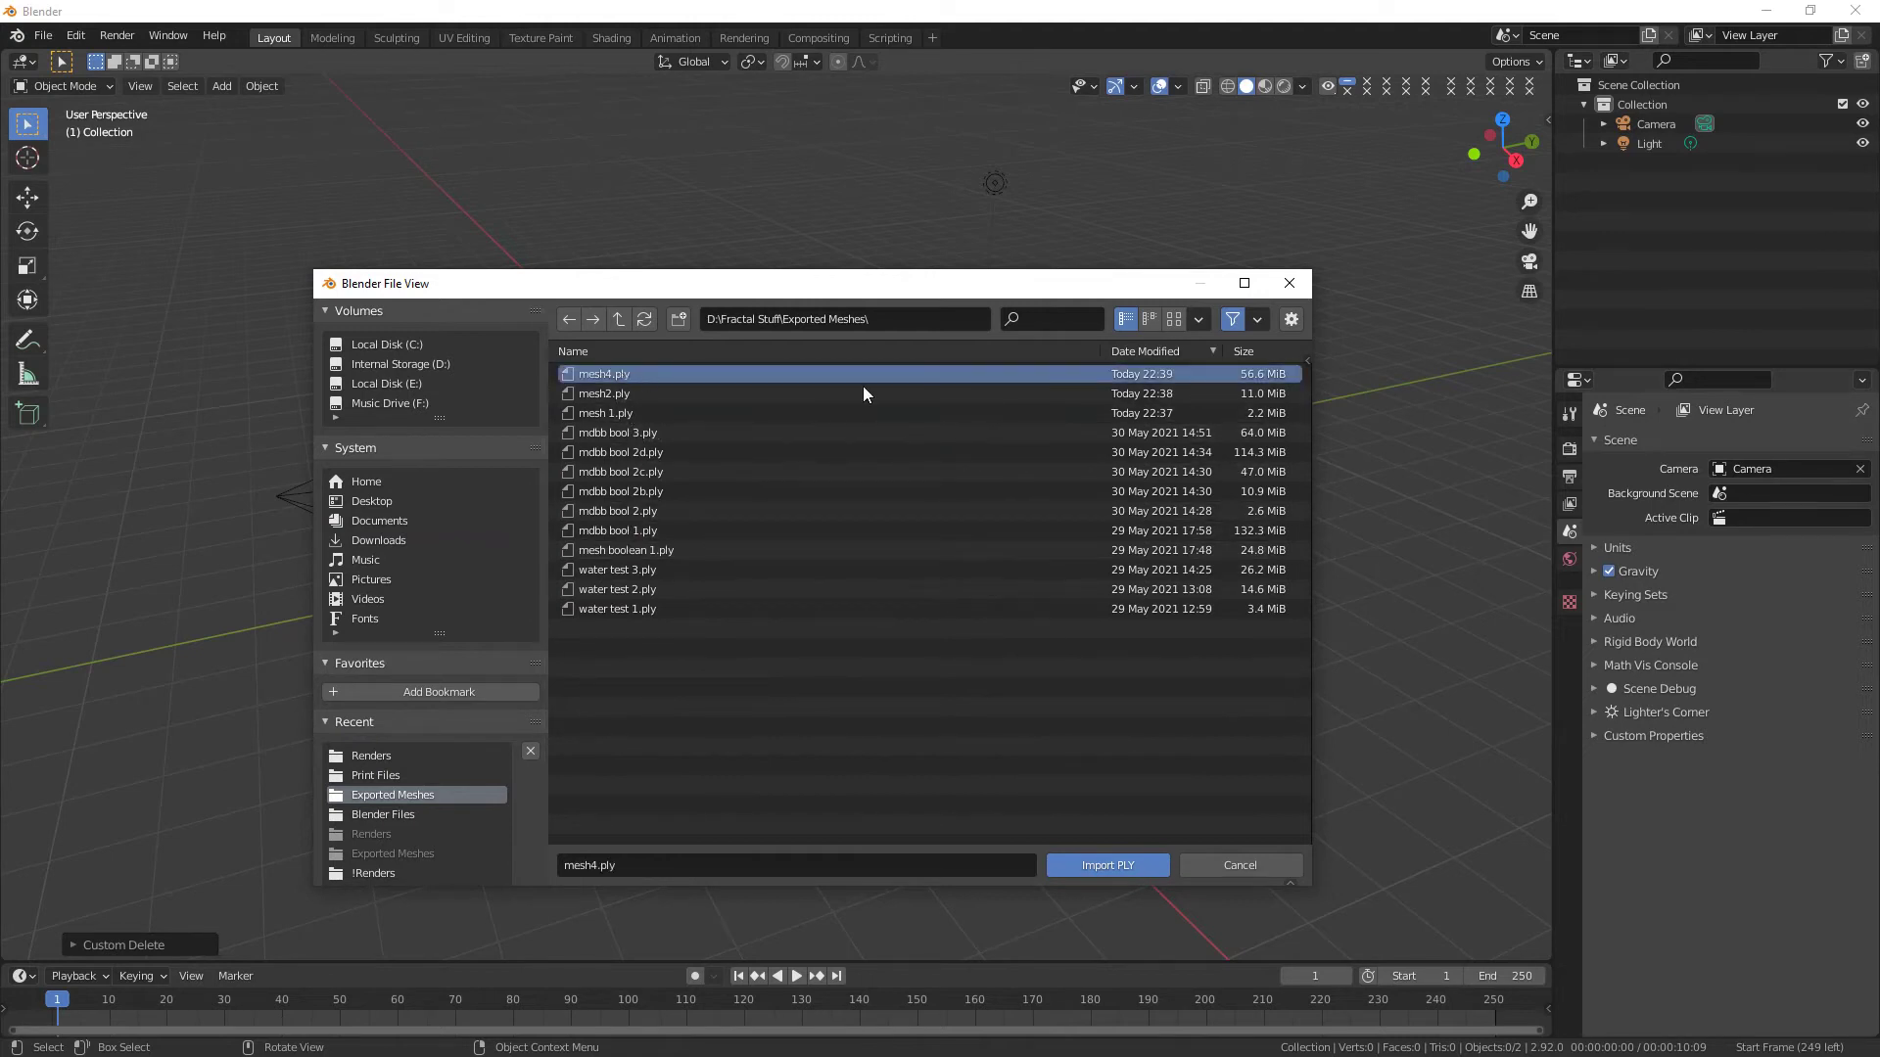
click(1107, 866)
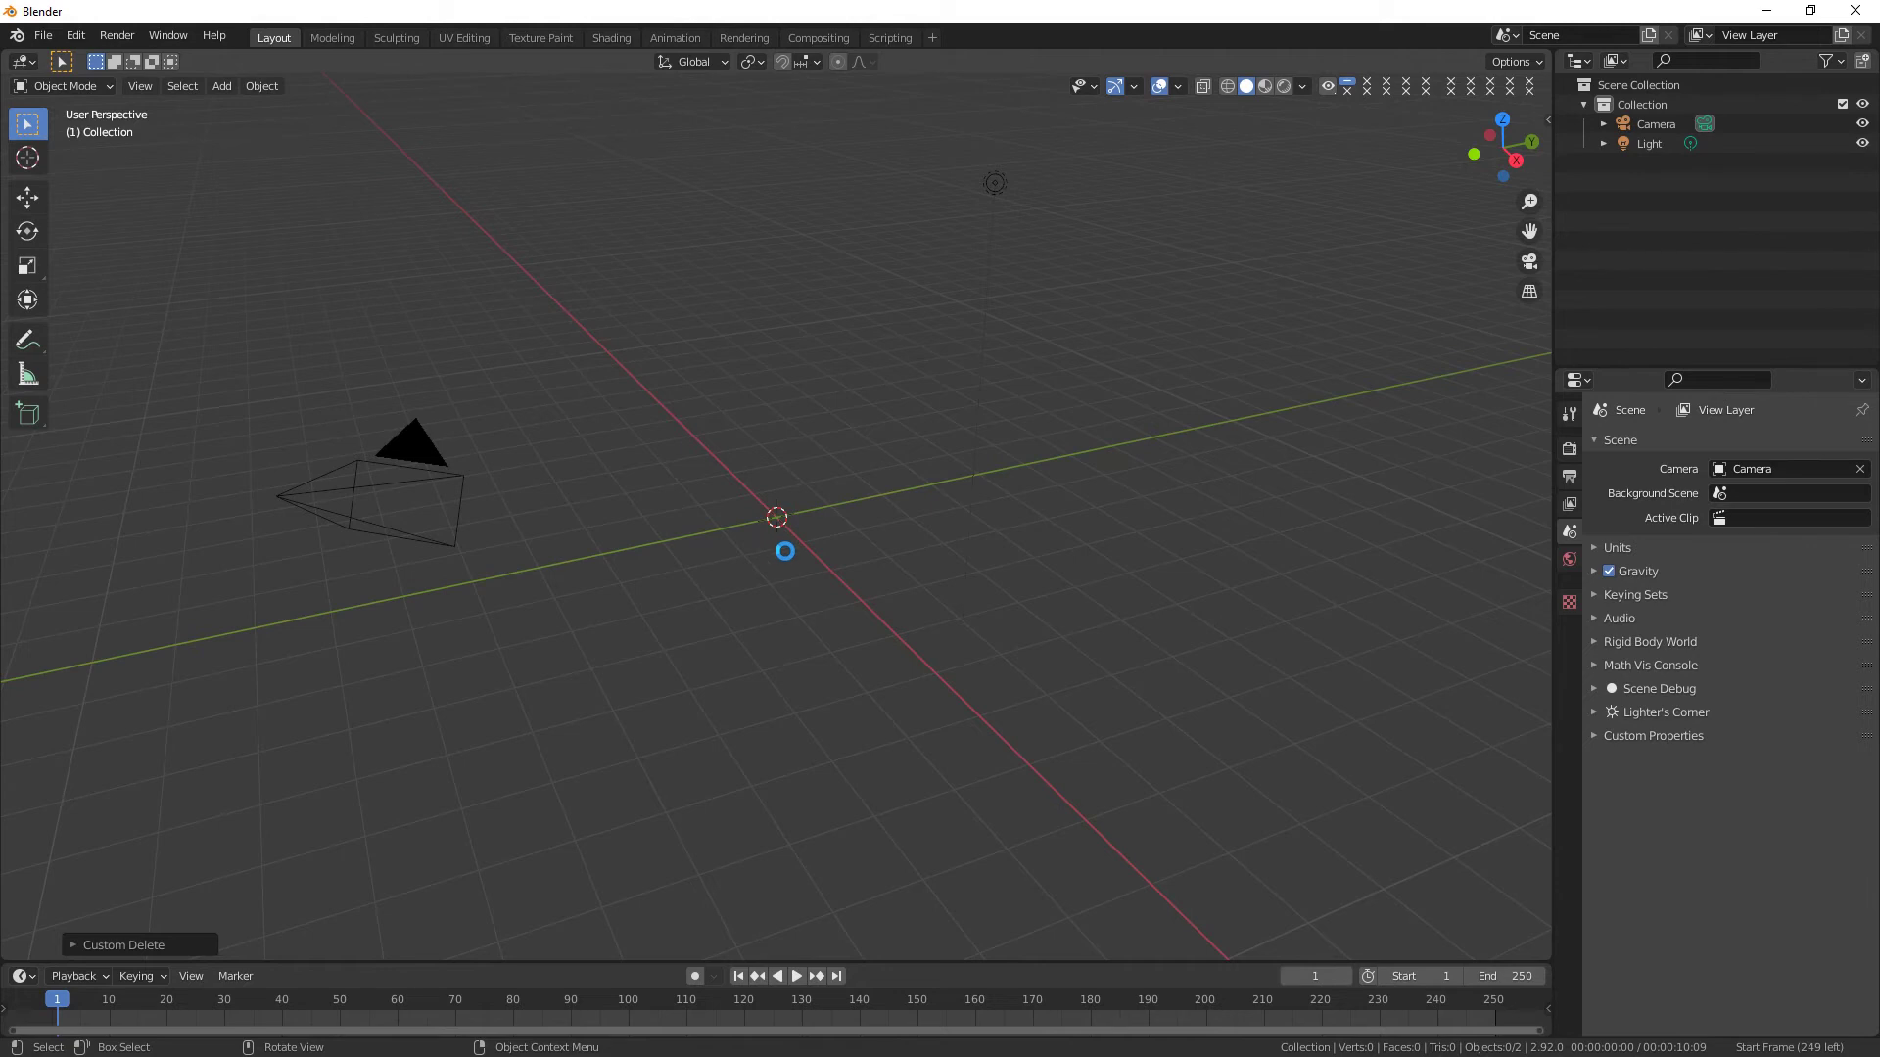
Move mesh4's geometry onto the world origin and orbit to inspect it.
scroll(791, 535, up, 5)
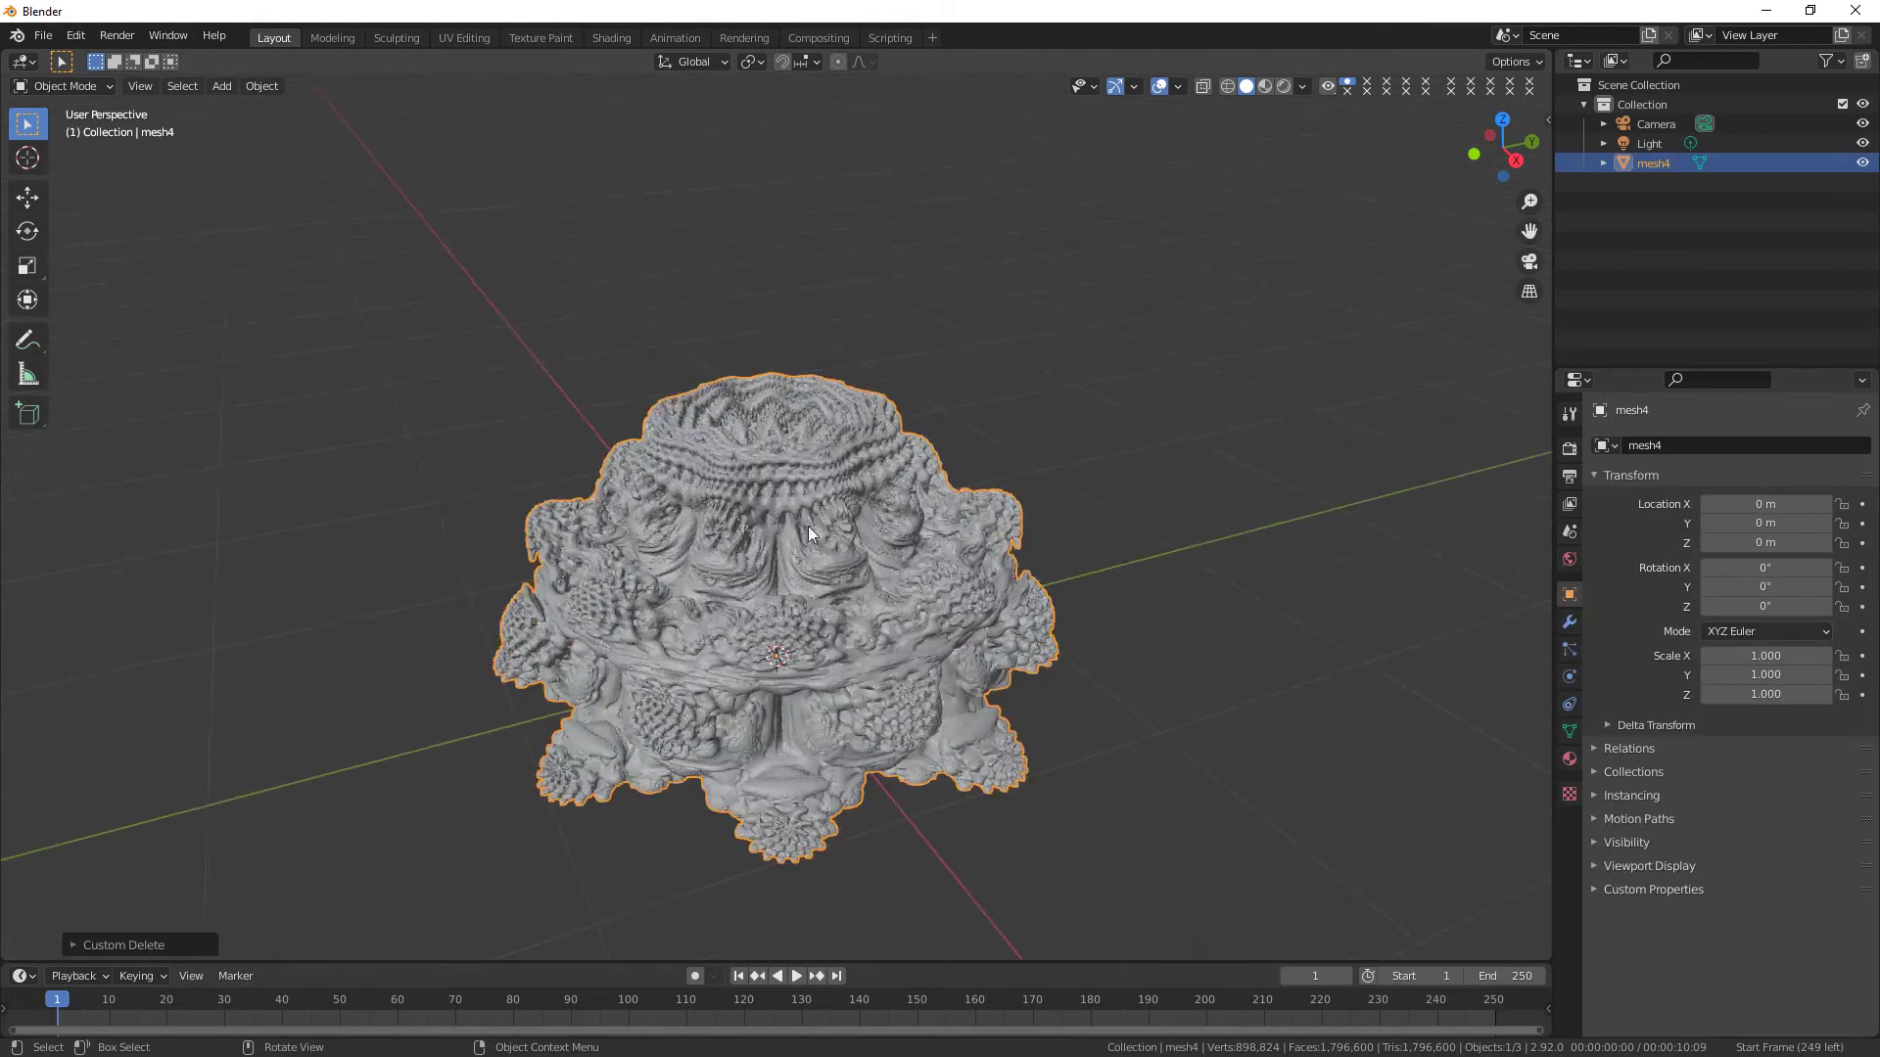
scroll(808, 534, up, 2)
click(1238, 525)
right_click(863, 528)
mouse_move(872, 519)
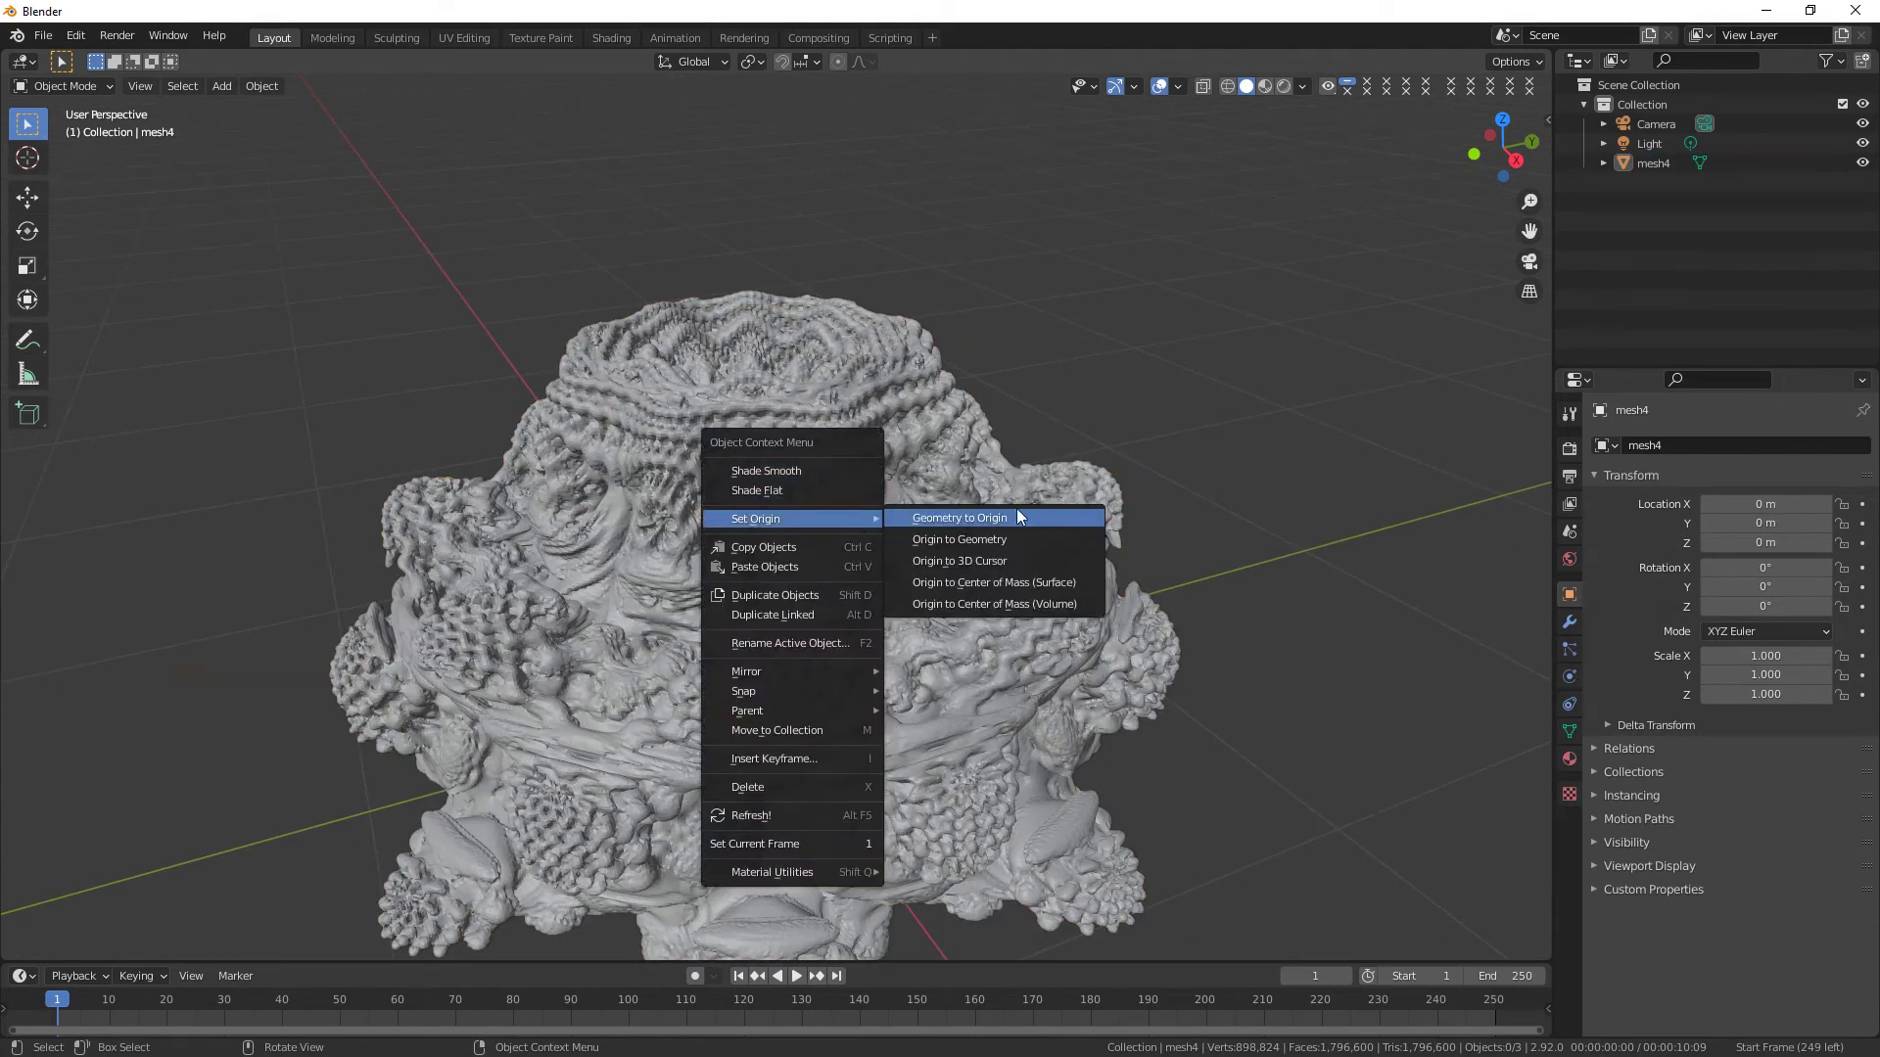
click(1019, 516)
middle_drag(1026, 367, 774, 423)
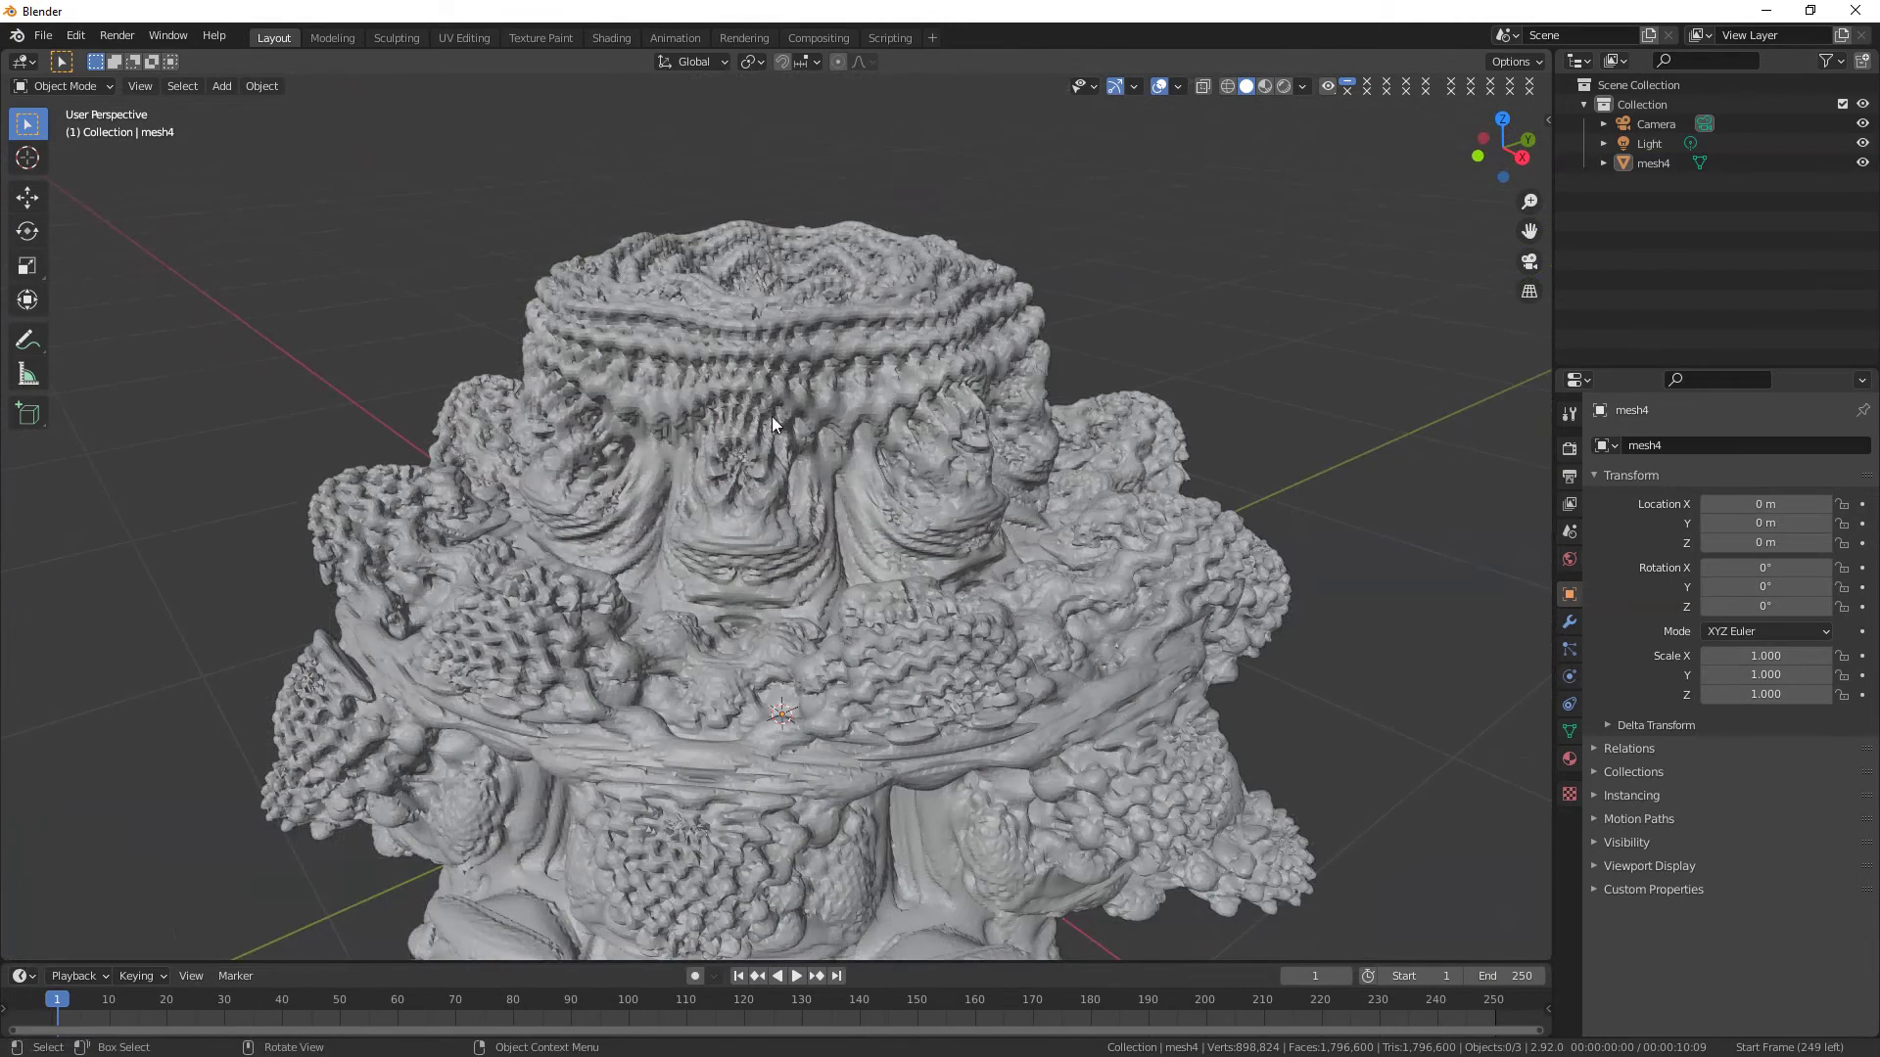
right_click(773, 423)
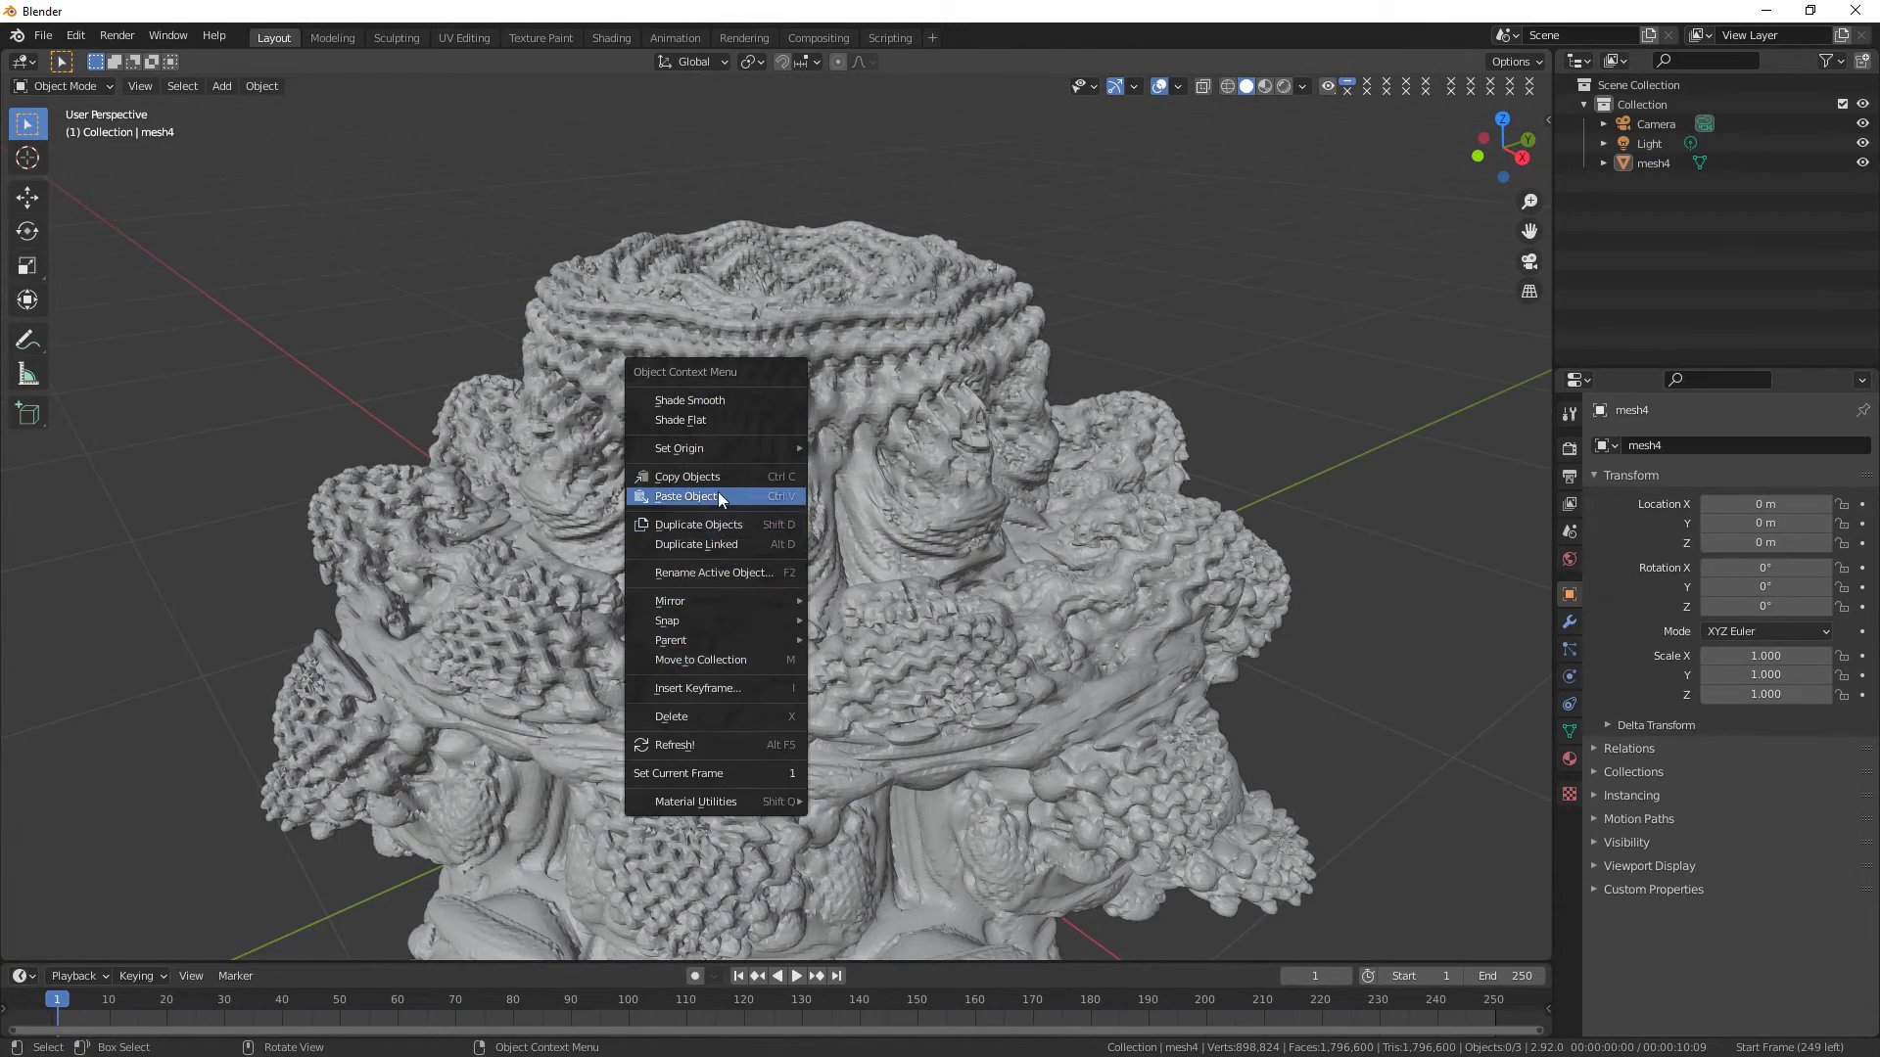
click(717, 400)
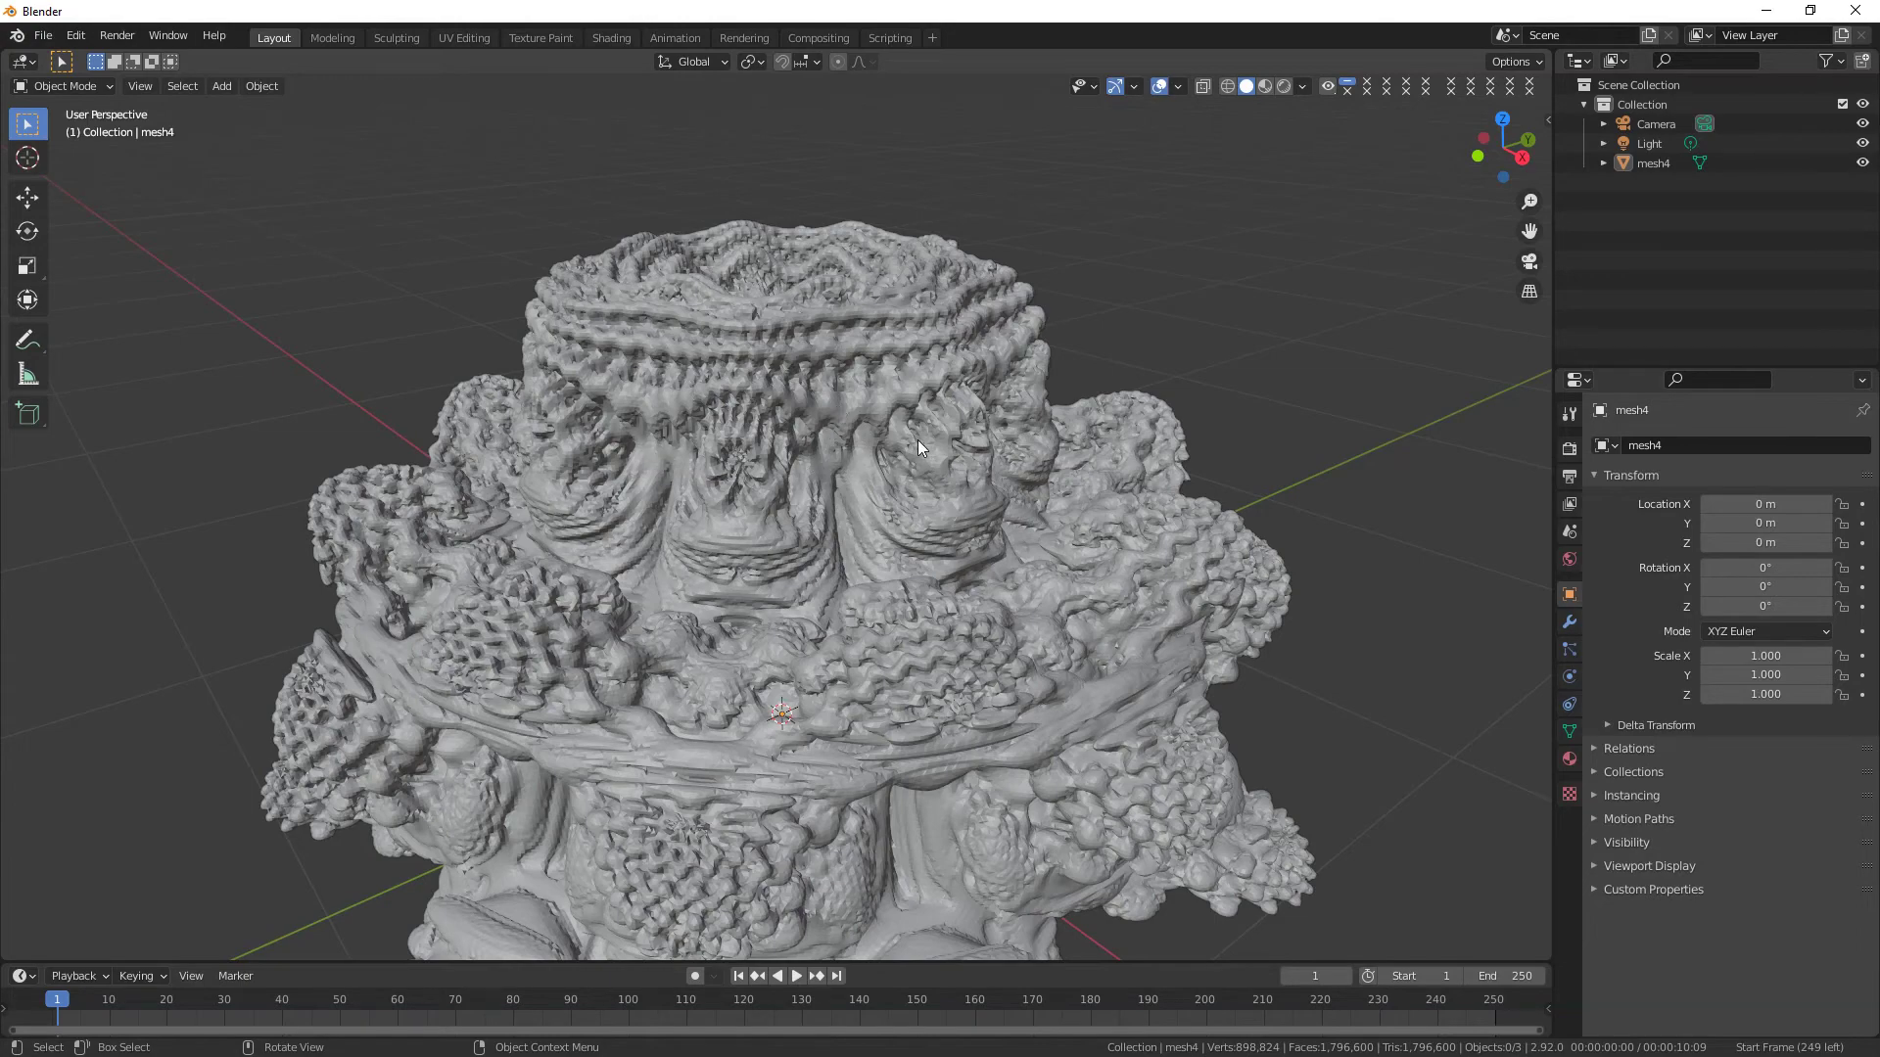
middle_drag(930, 416, 897, 515)
scroll(785, 560, up, 3)
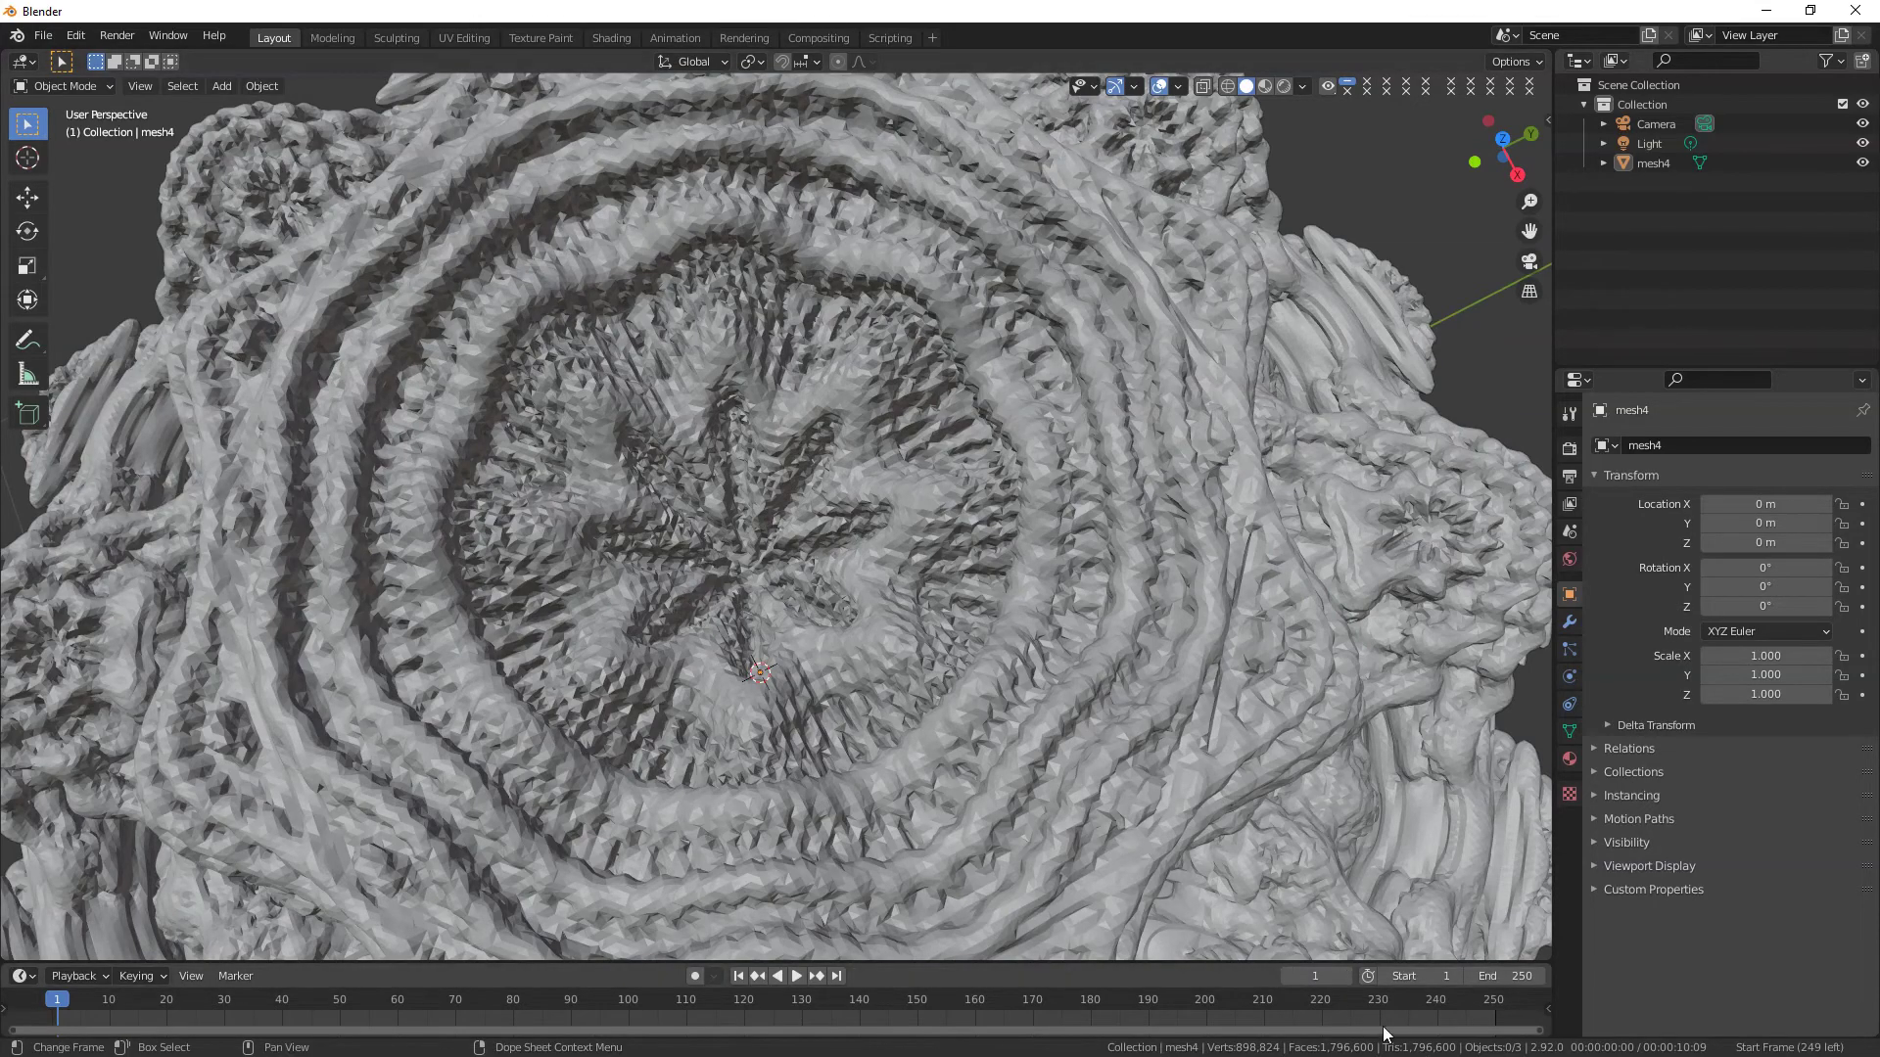
middle_drag(930, 744, 914, 632)
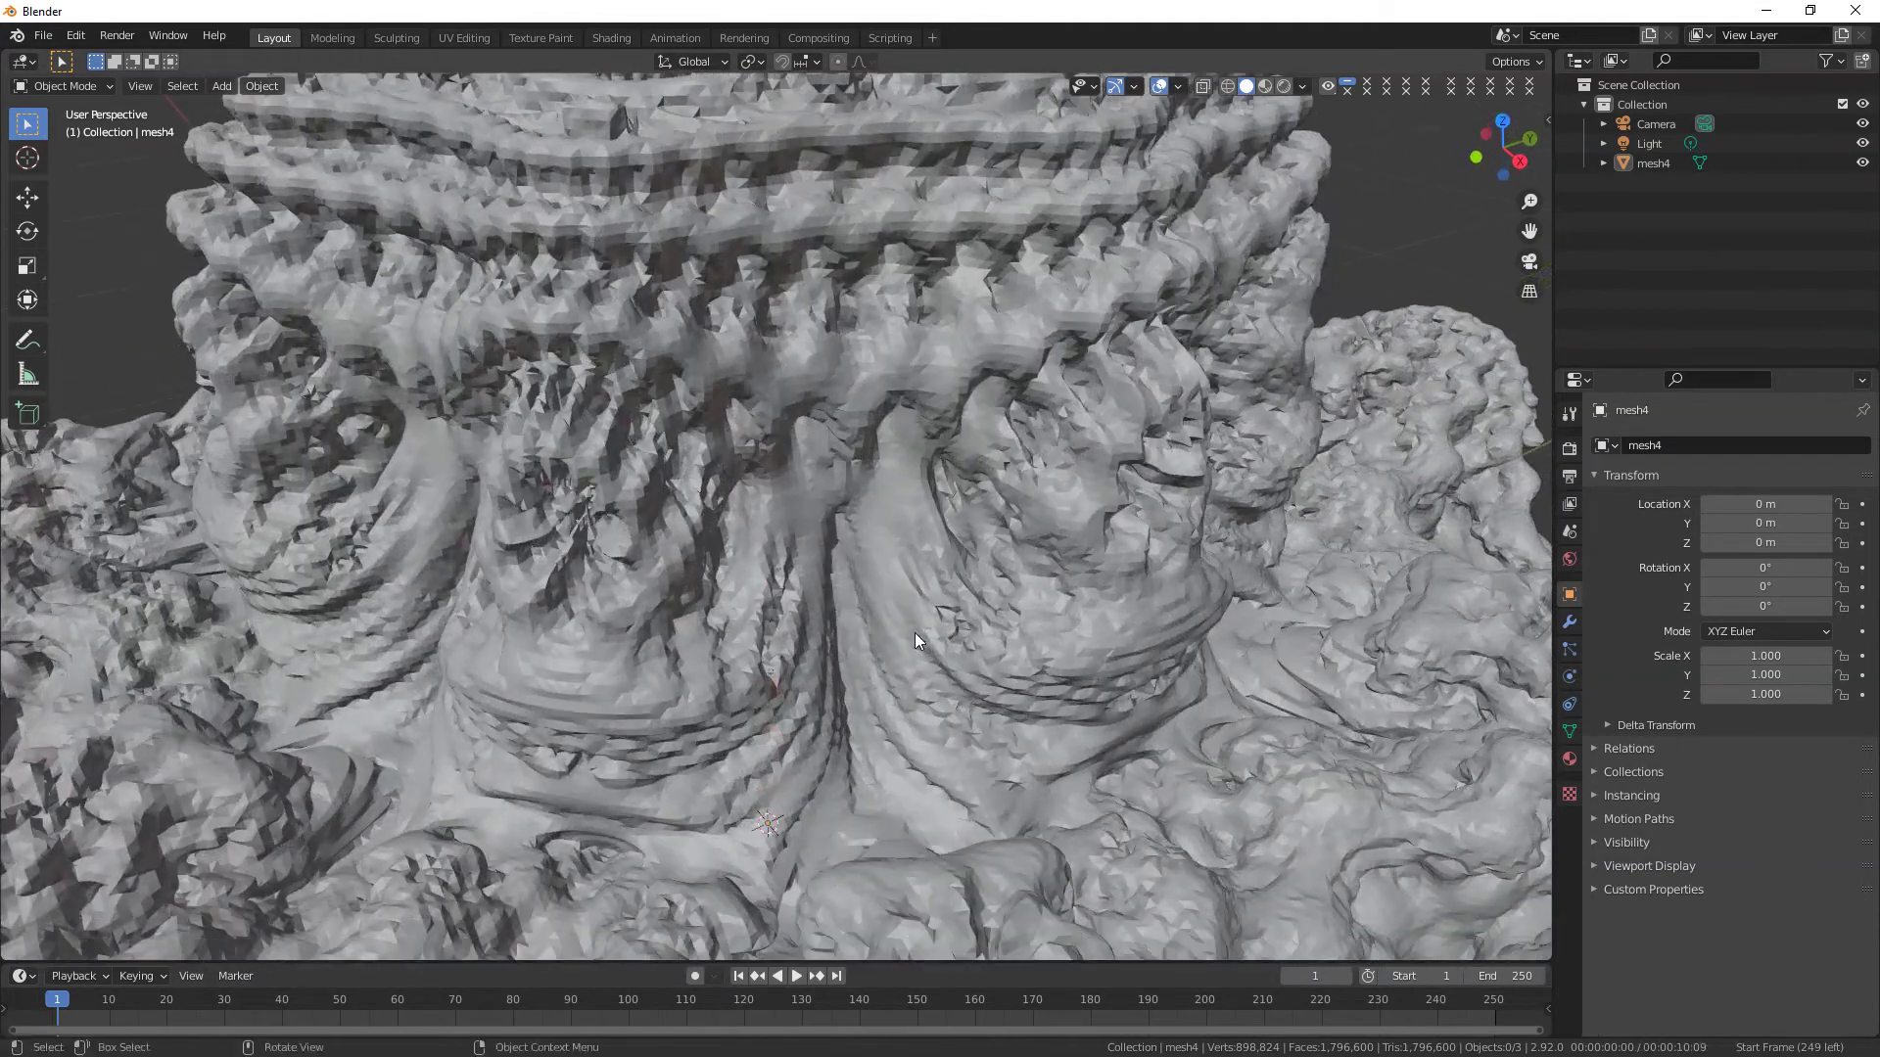
scroll(914, 632, down, 3)
Give mesh4 smooth shading and orbit to view the whole mesh.
click(242, 84)
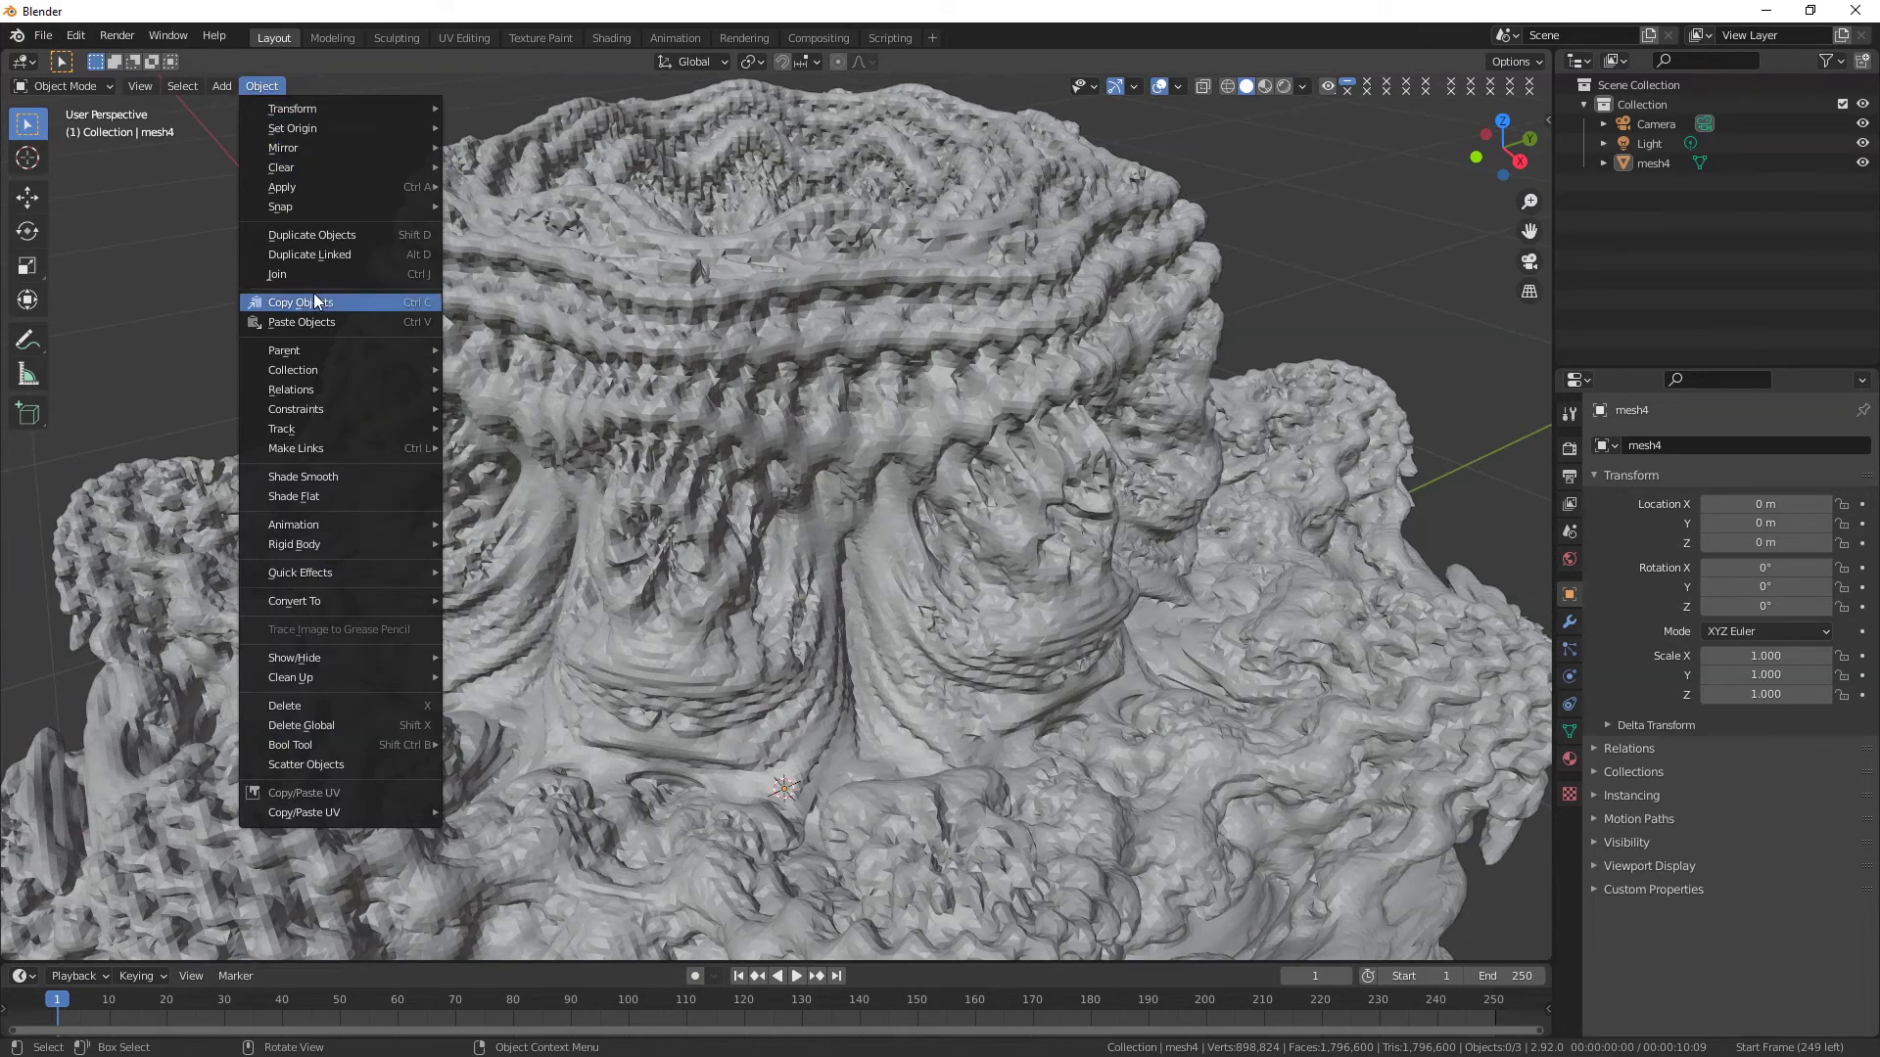
click(718, 362)
click(261, 86)
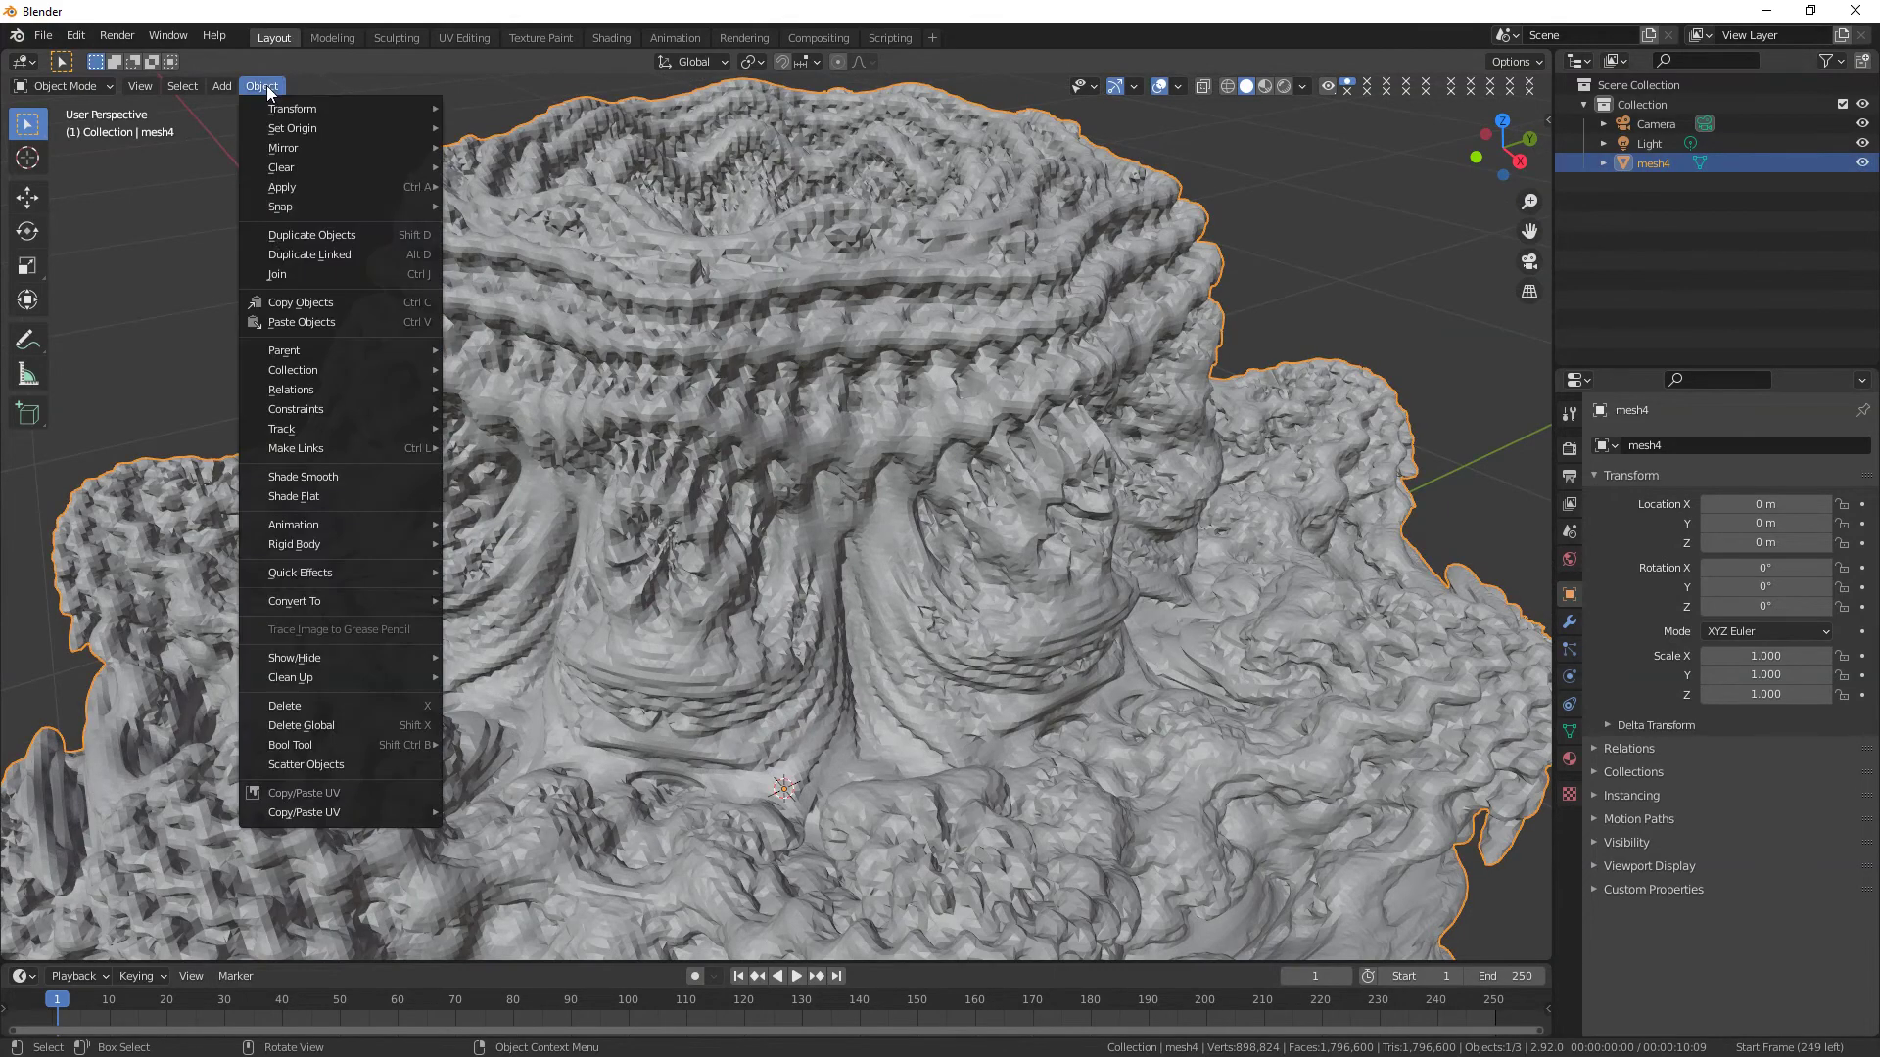
click(319, 485)
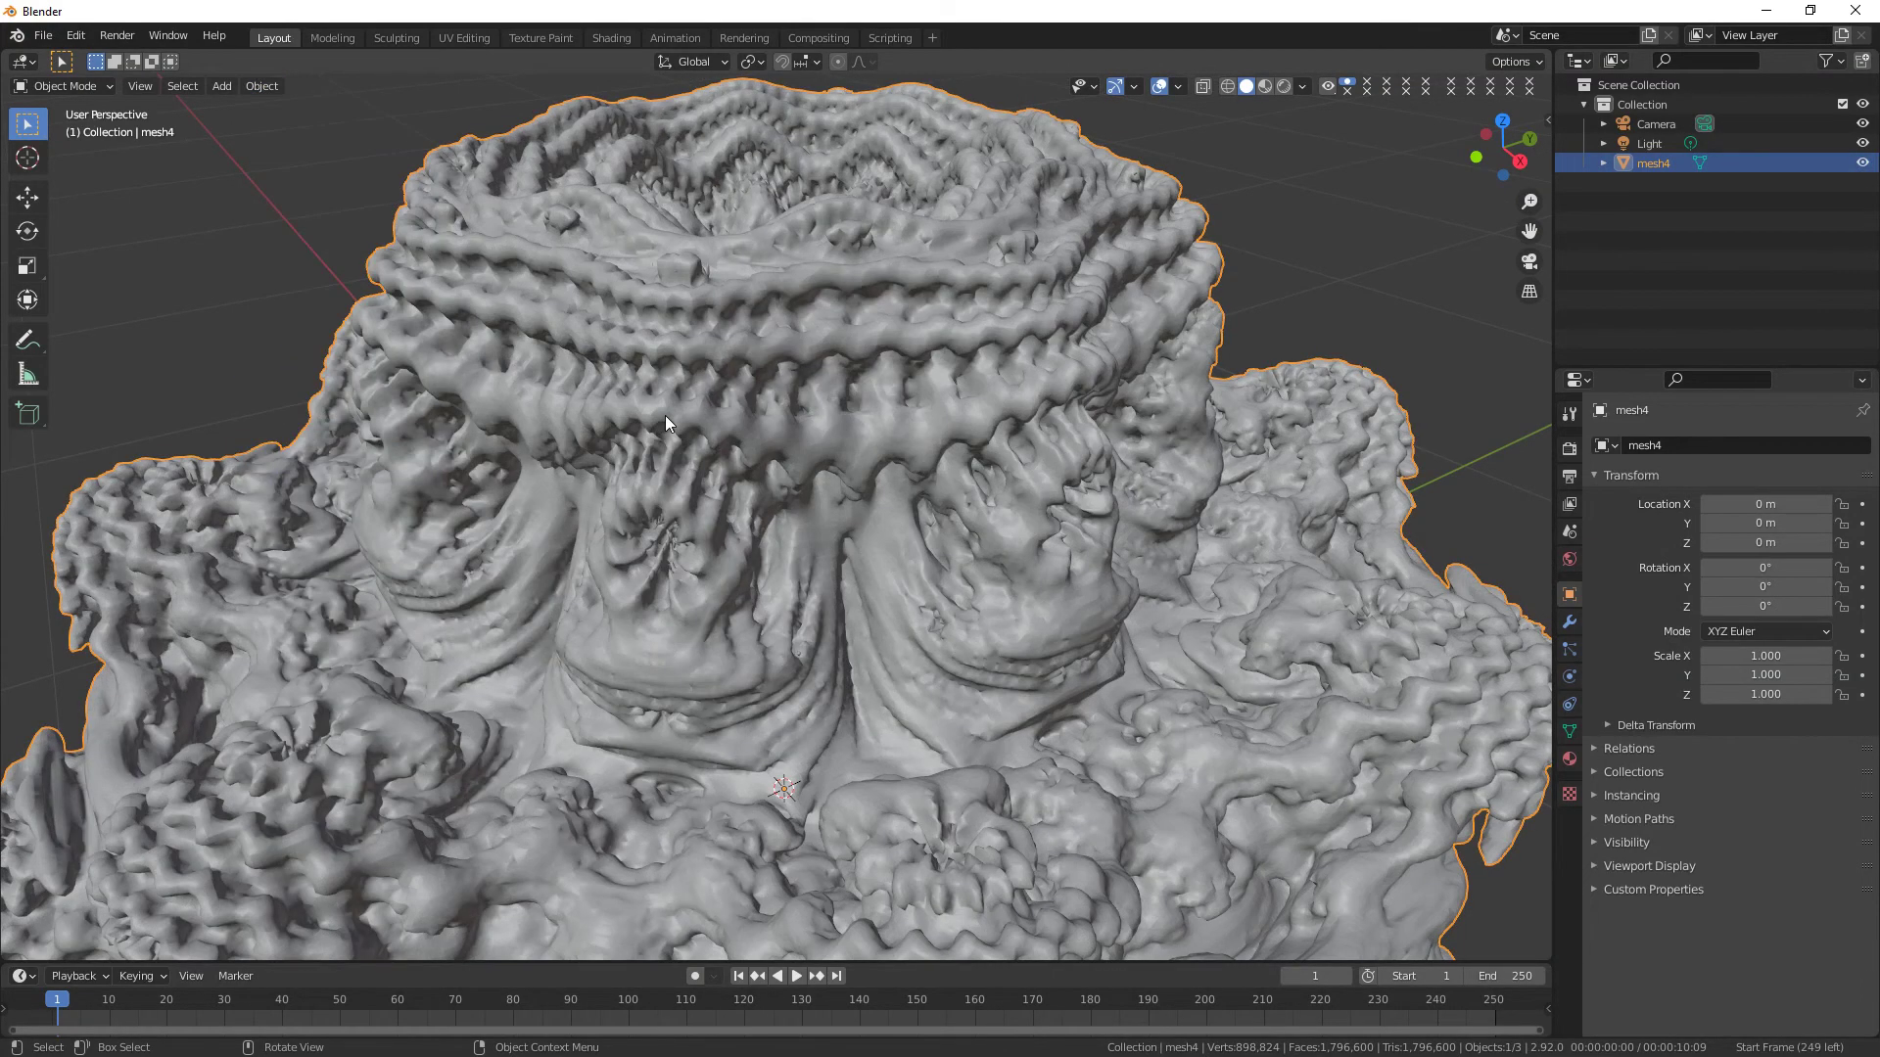
middle_drag(789, 416, 777, 491)
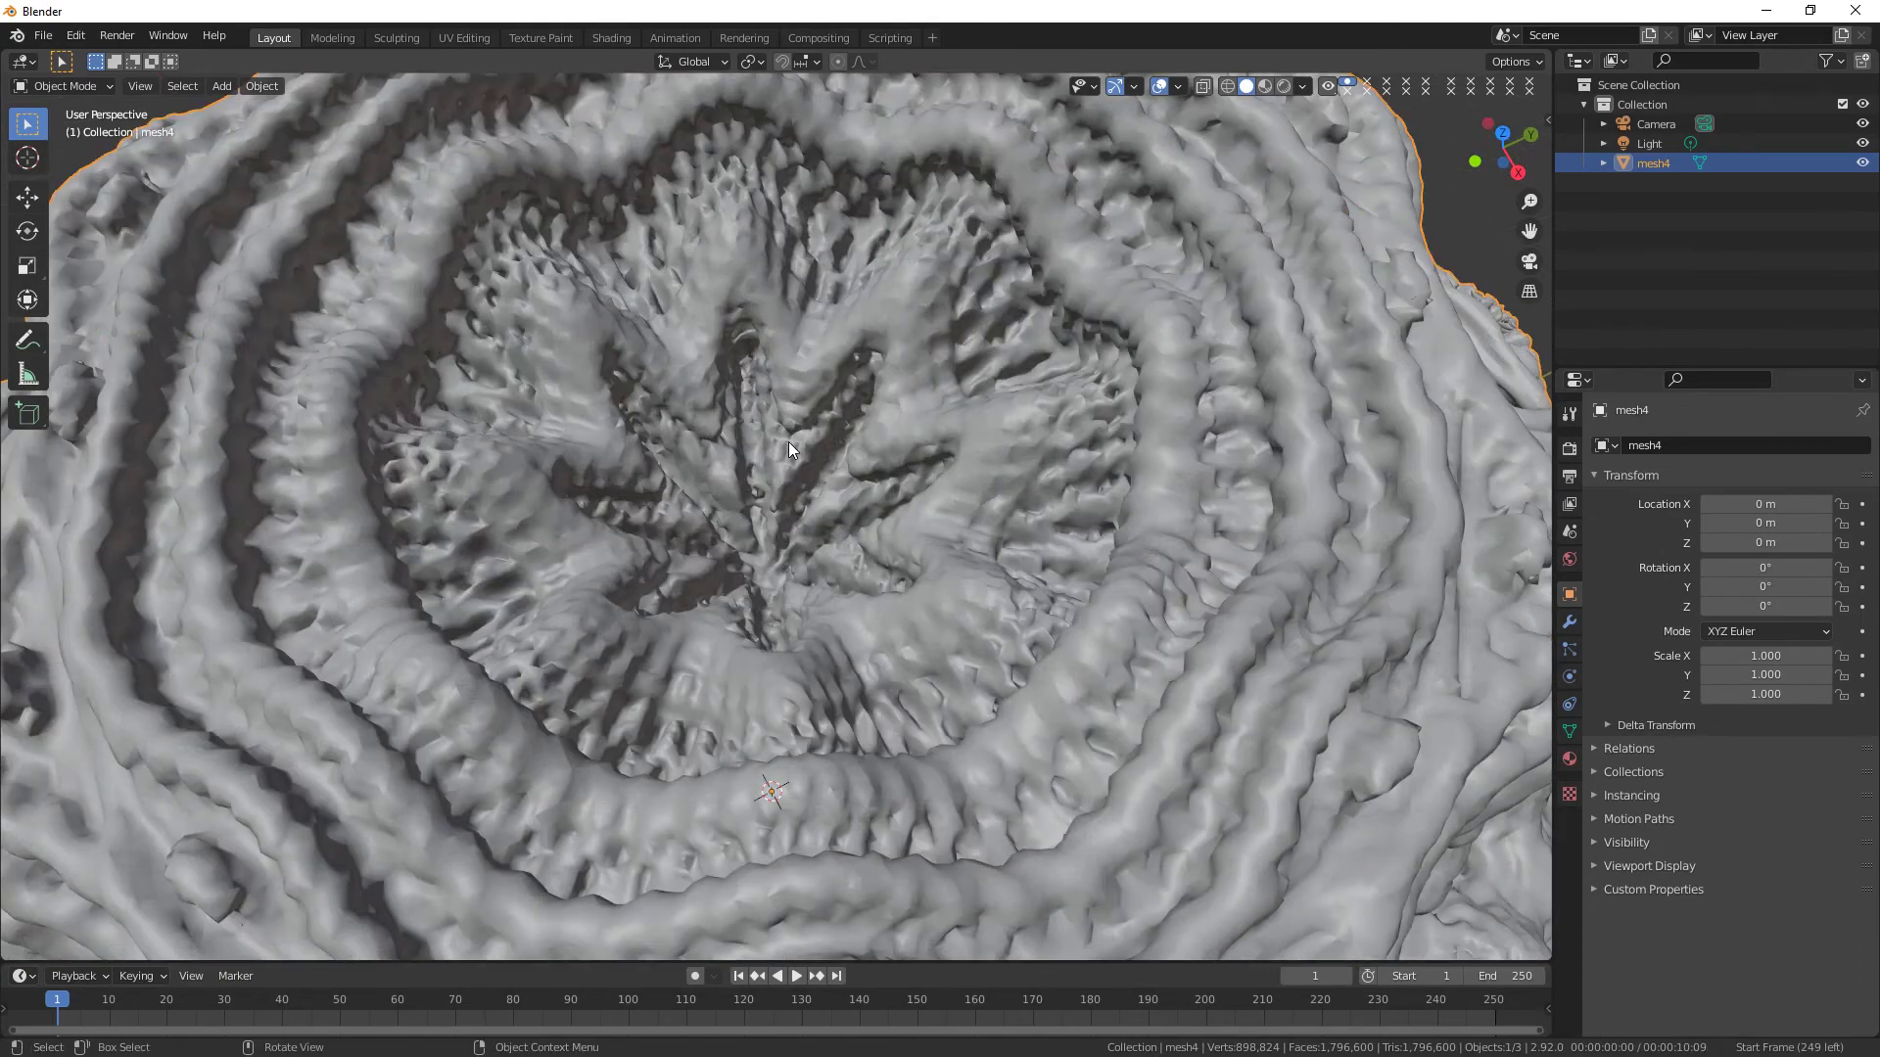
scroll(789, 442, down, 5)
middle_drag(828, 627, 910, 514)
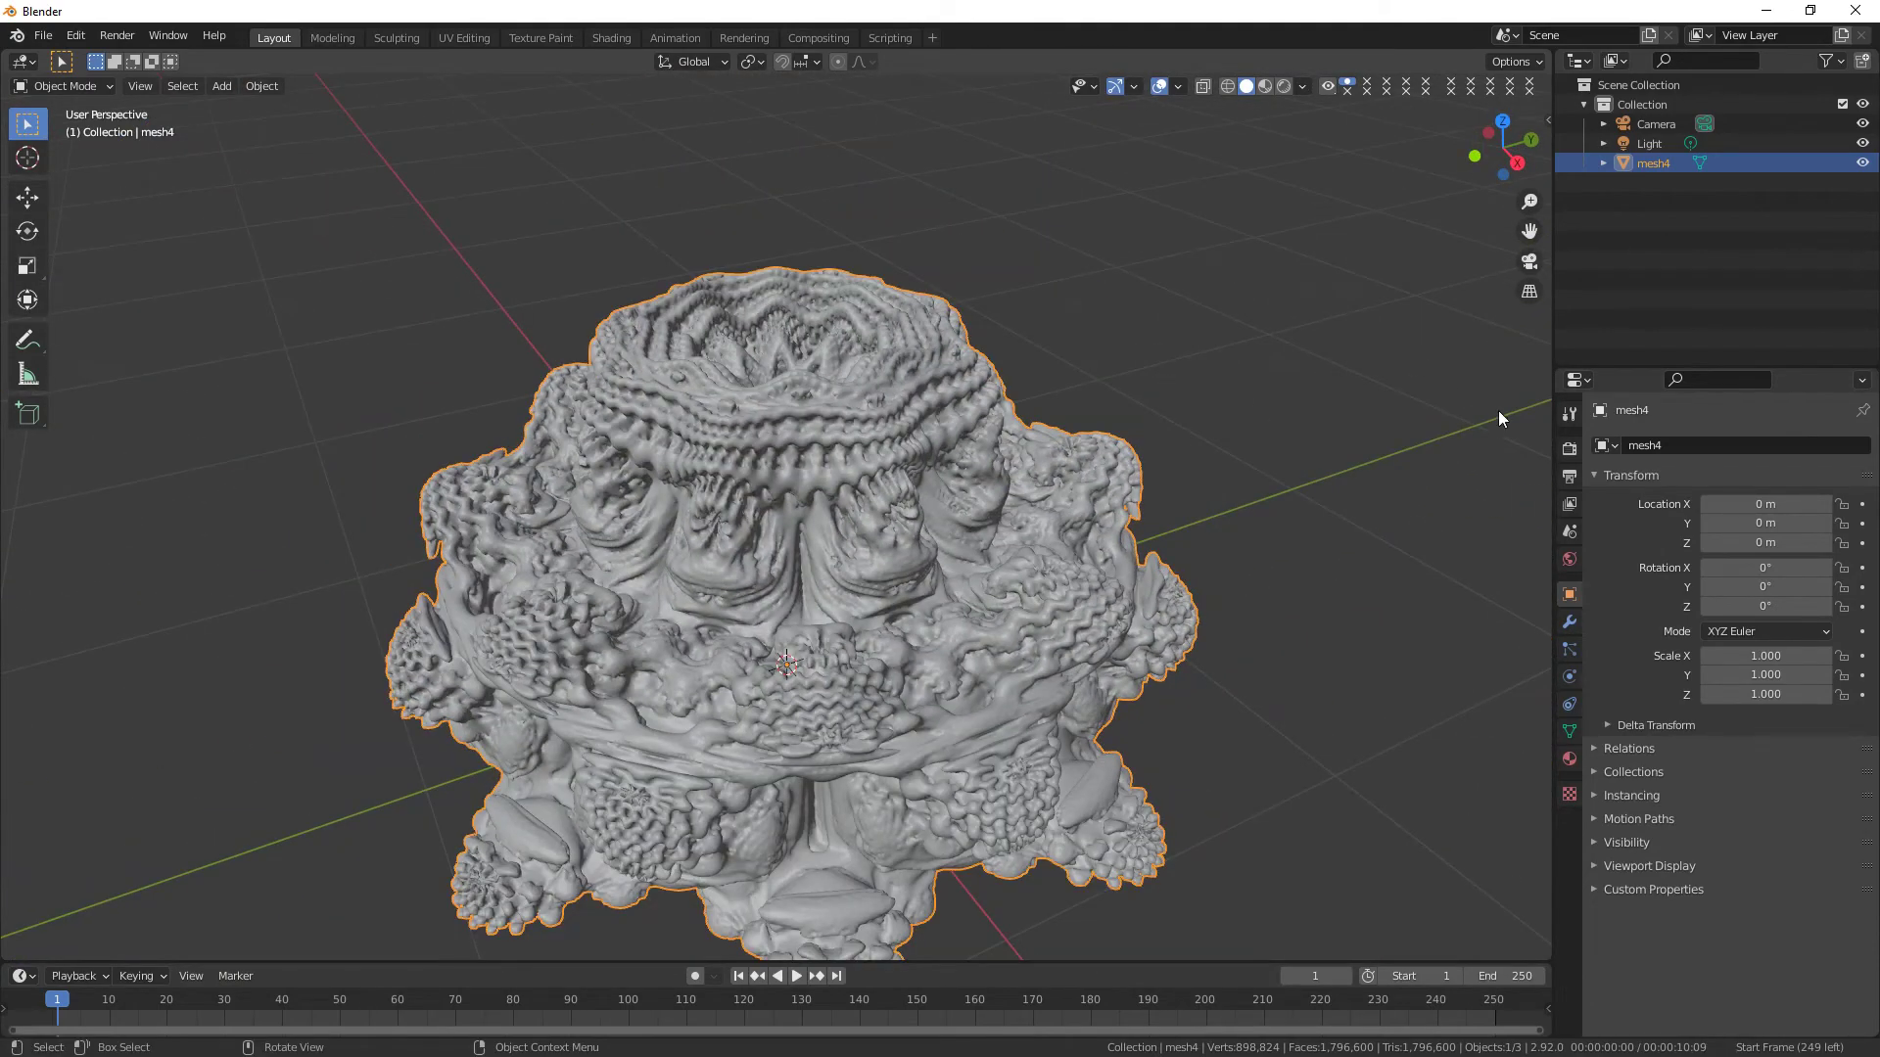
Drag BlenderKit's orange 'Clay with fingerprints' material from the Materials results onto mesh4.
key(n)
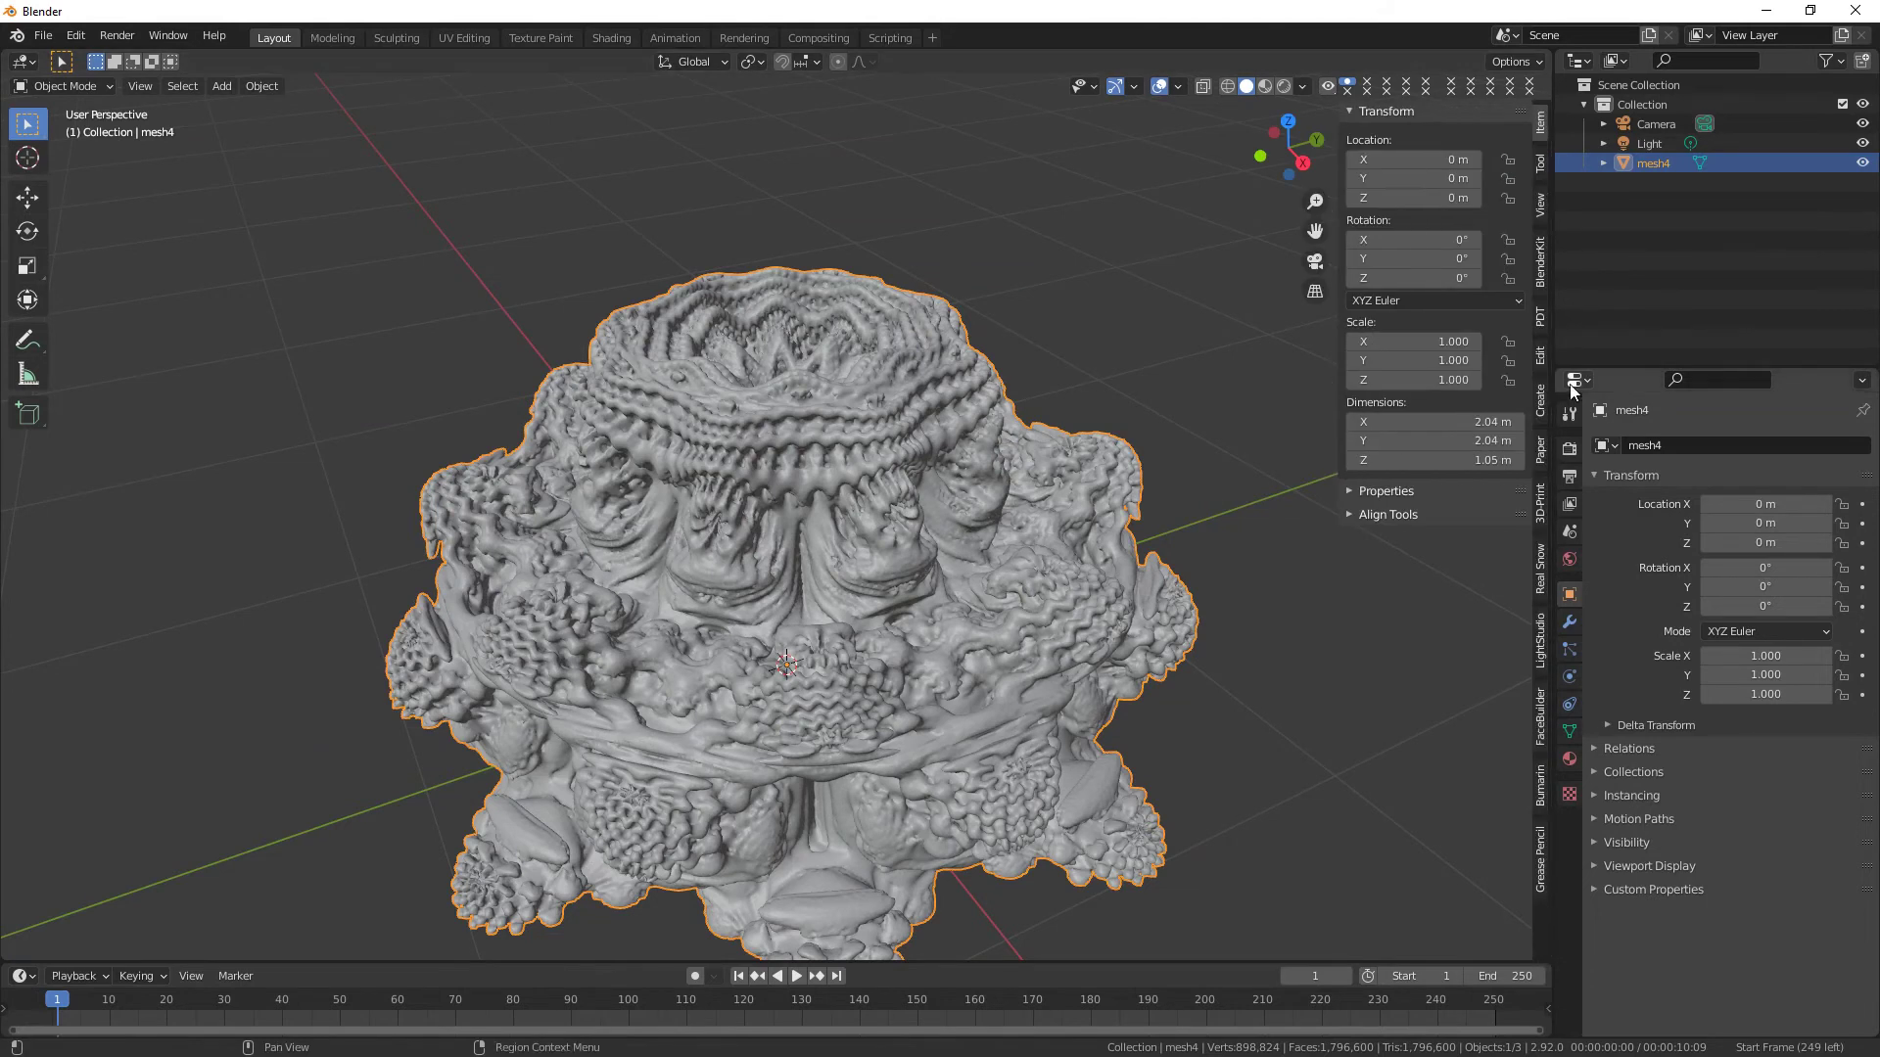
click(1542, 270)
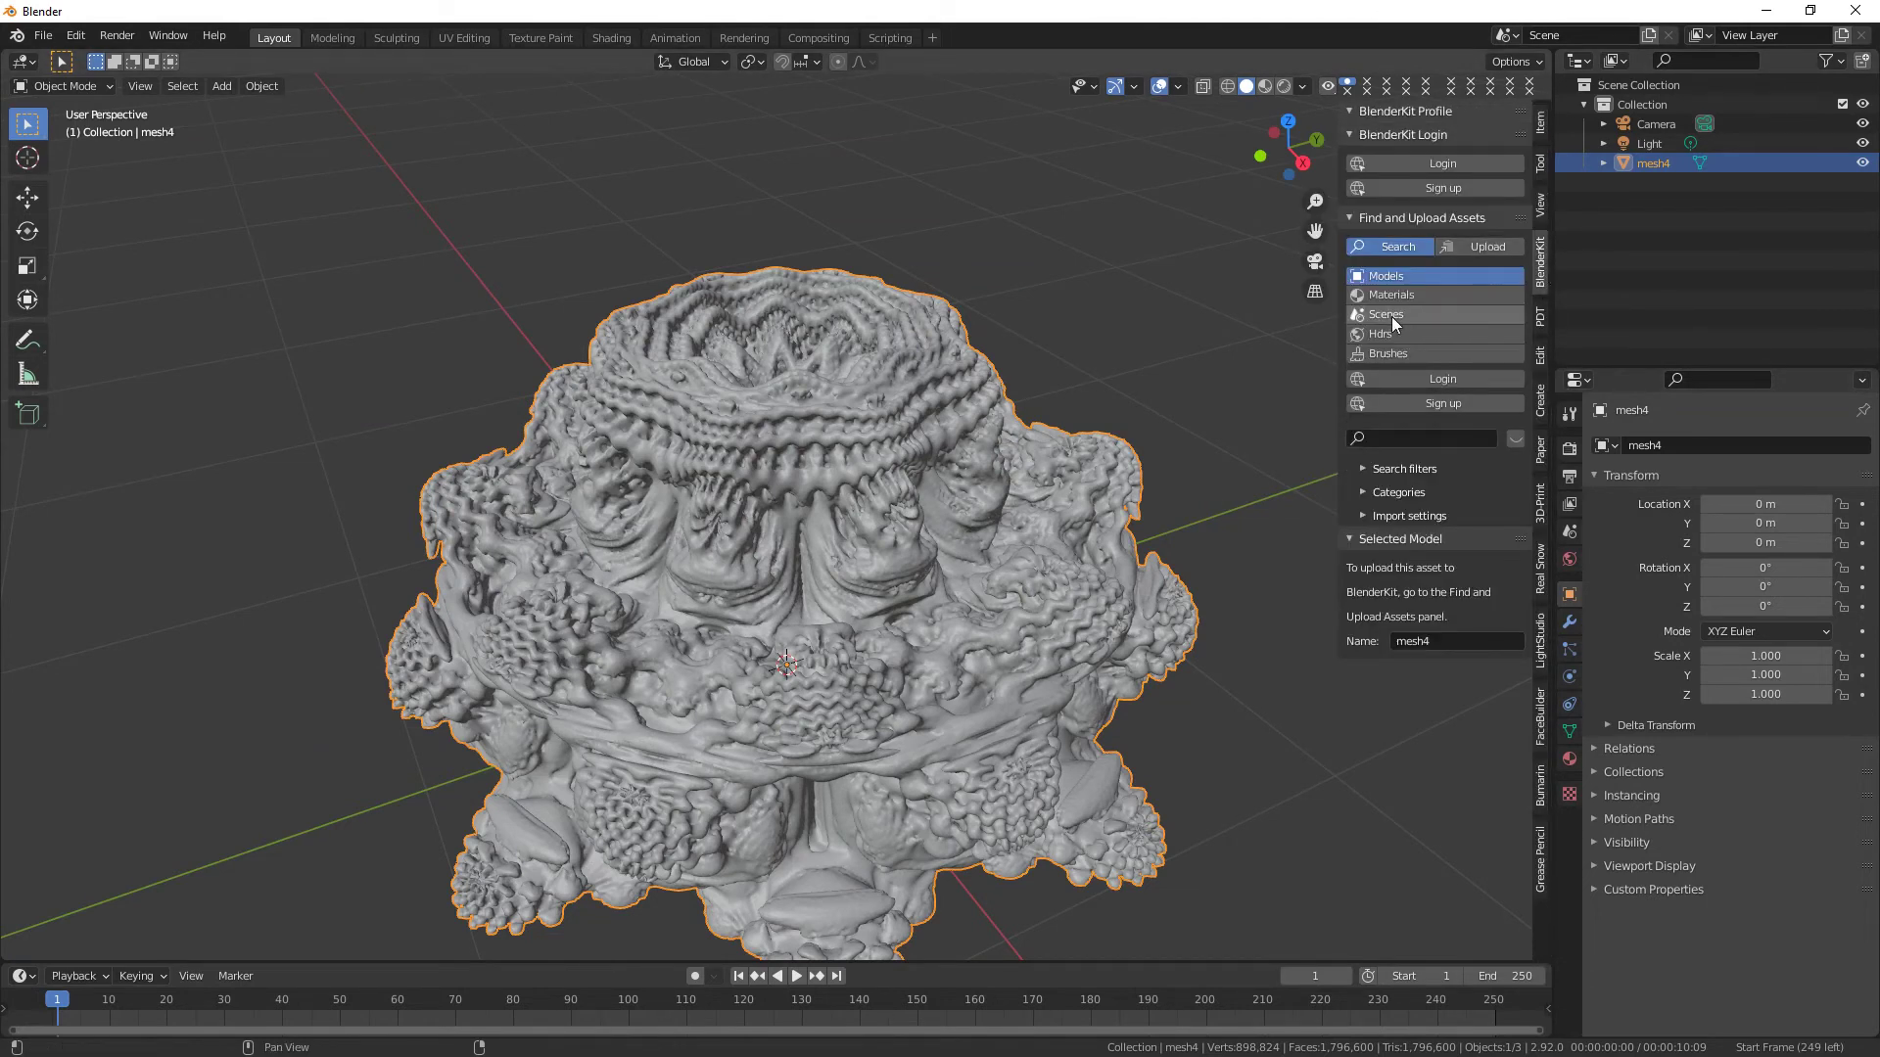
click(1413, 293)
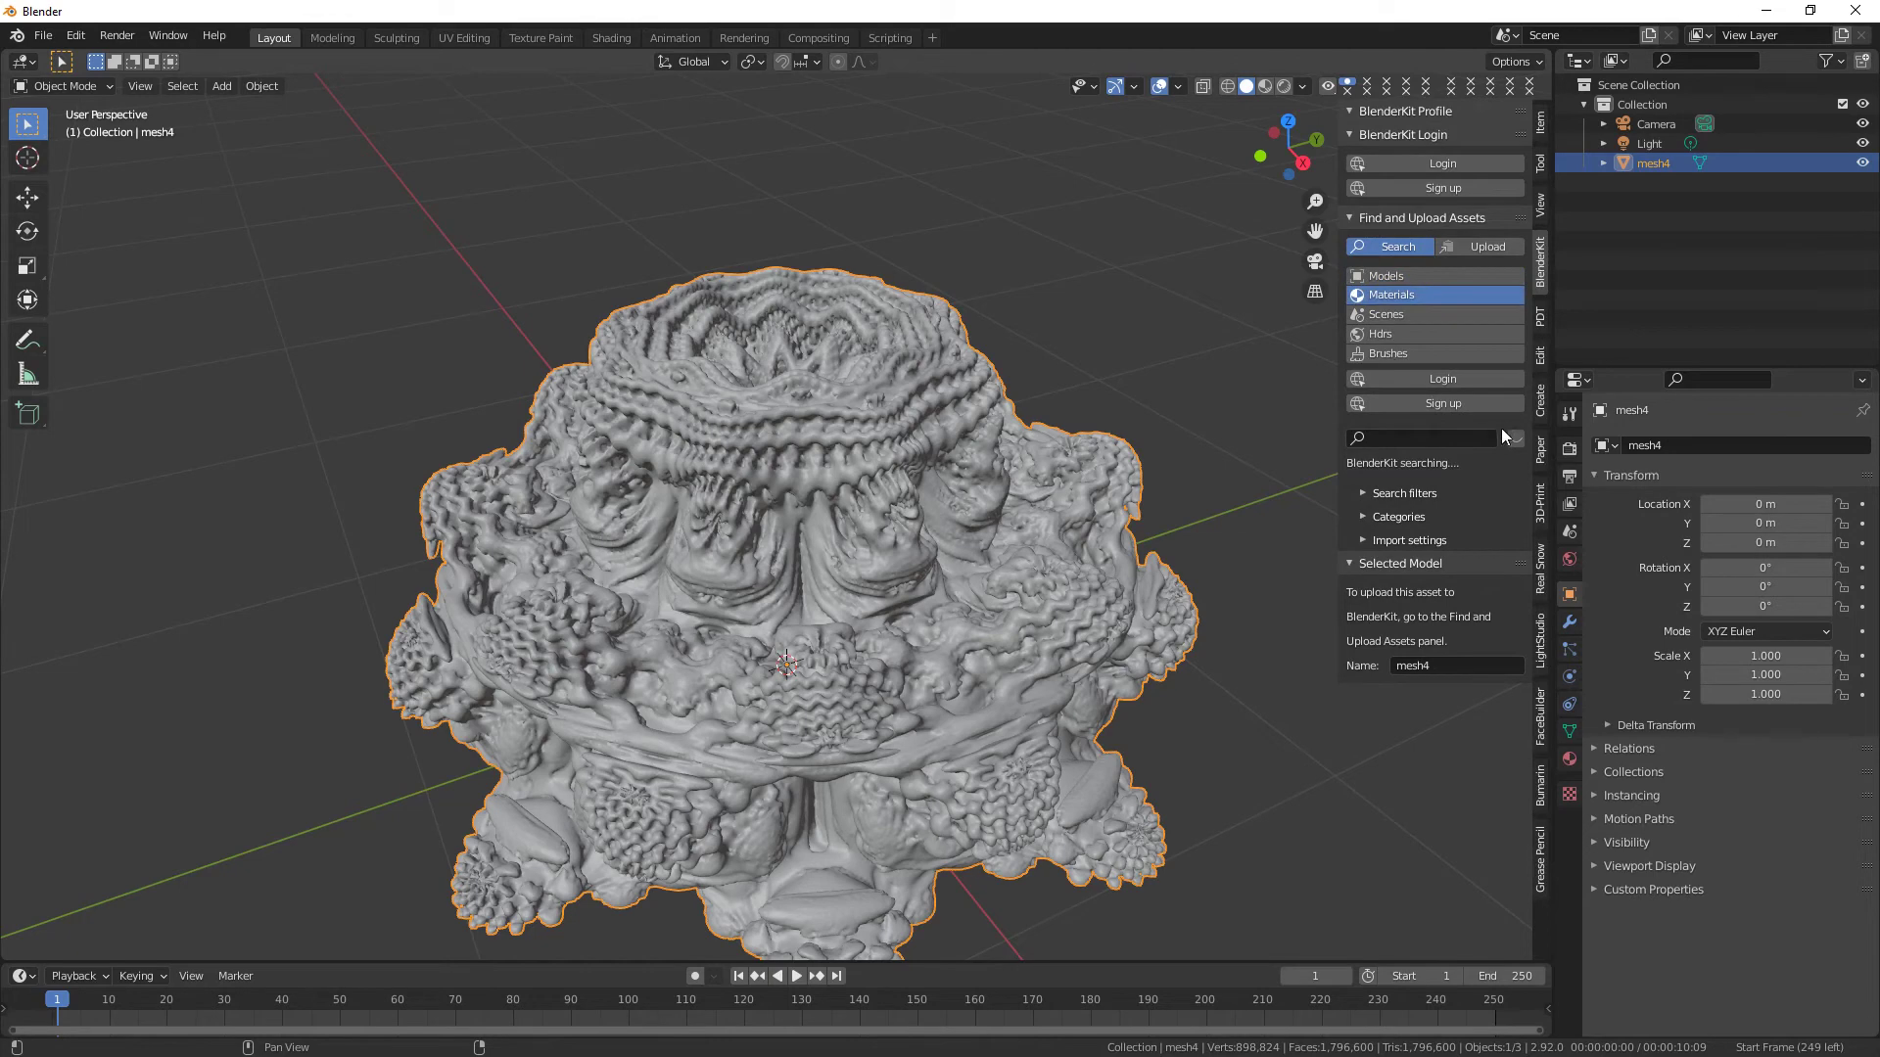
mouse_move(1048, 179)
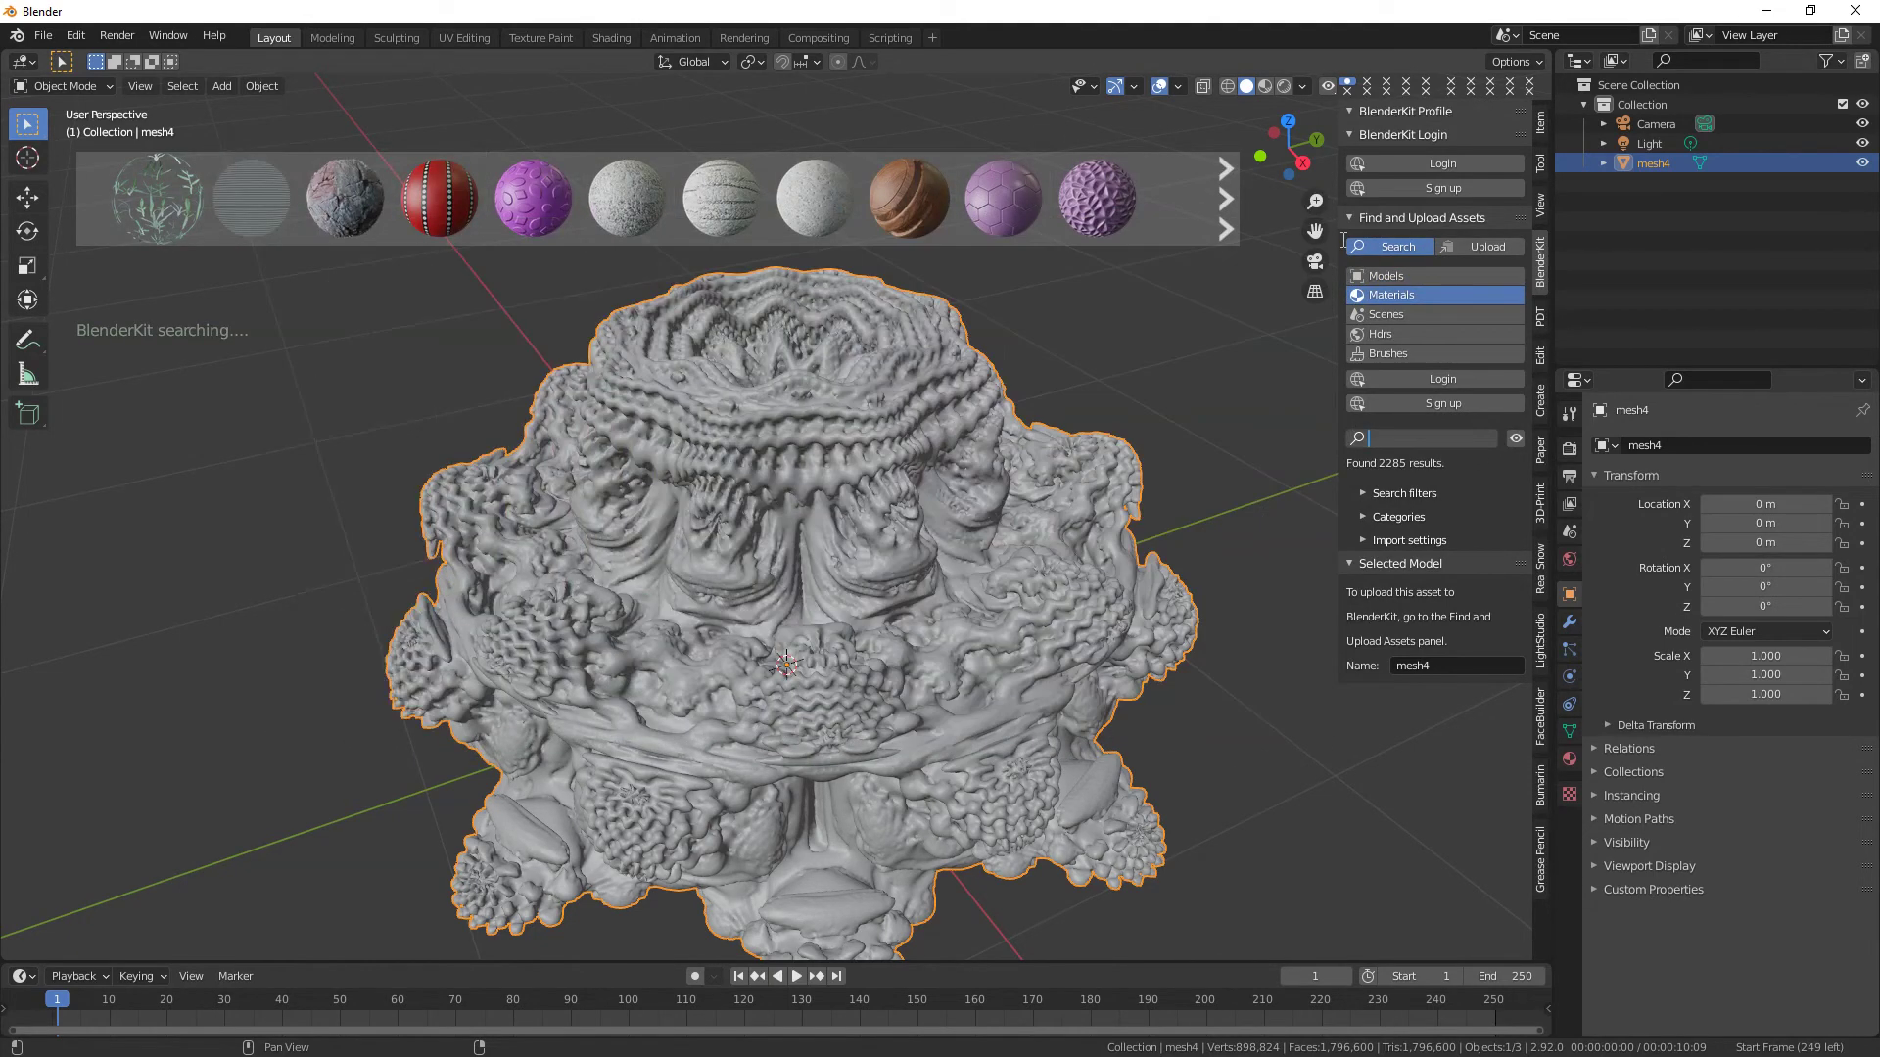
click(1228, 225)
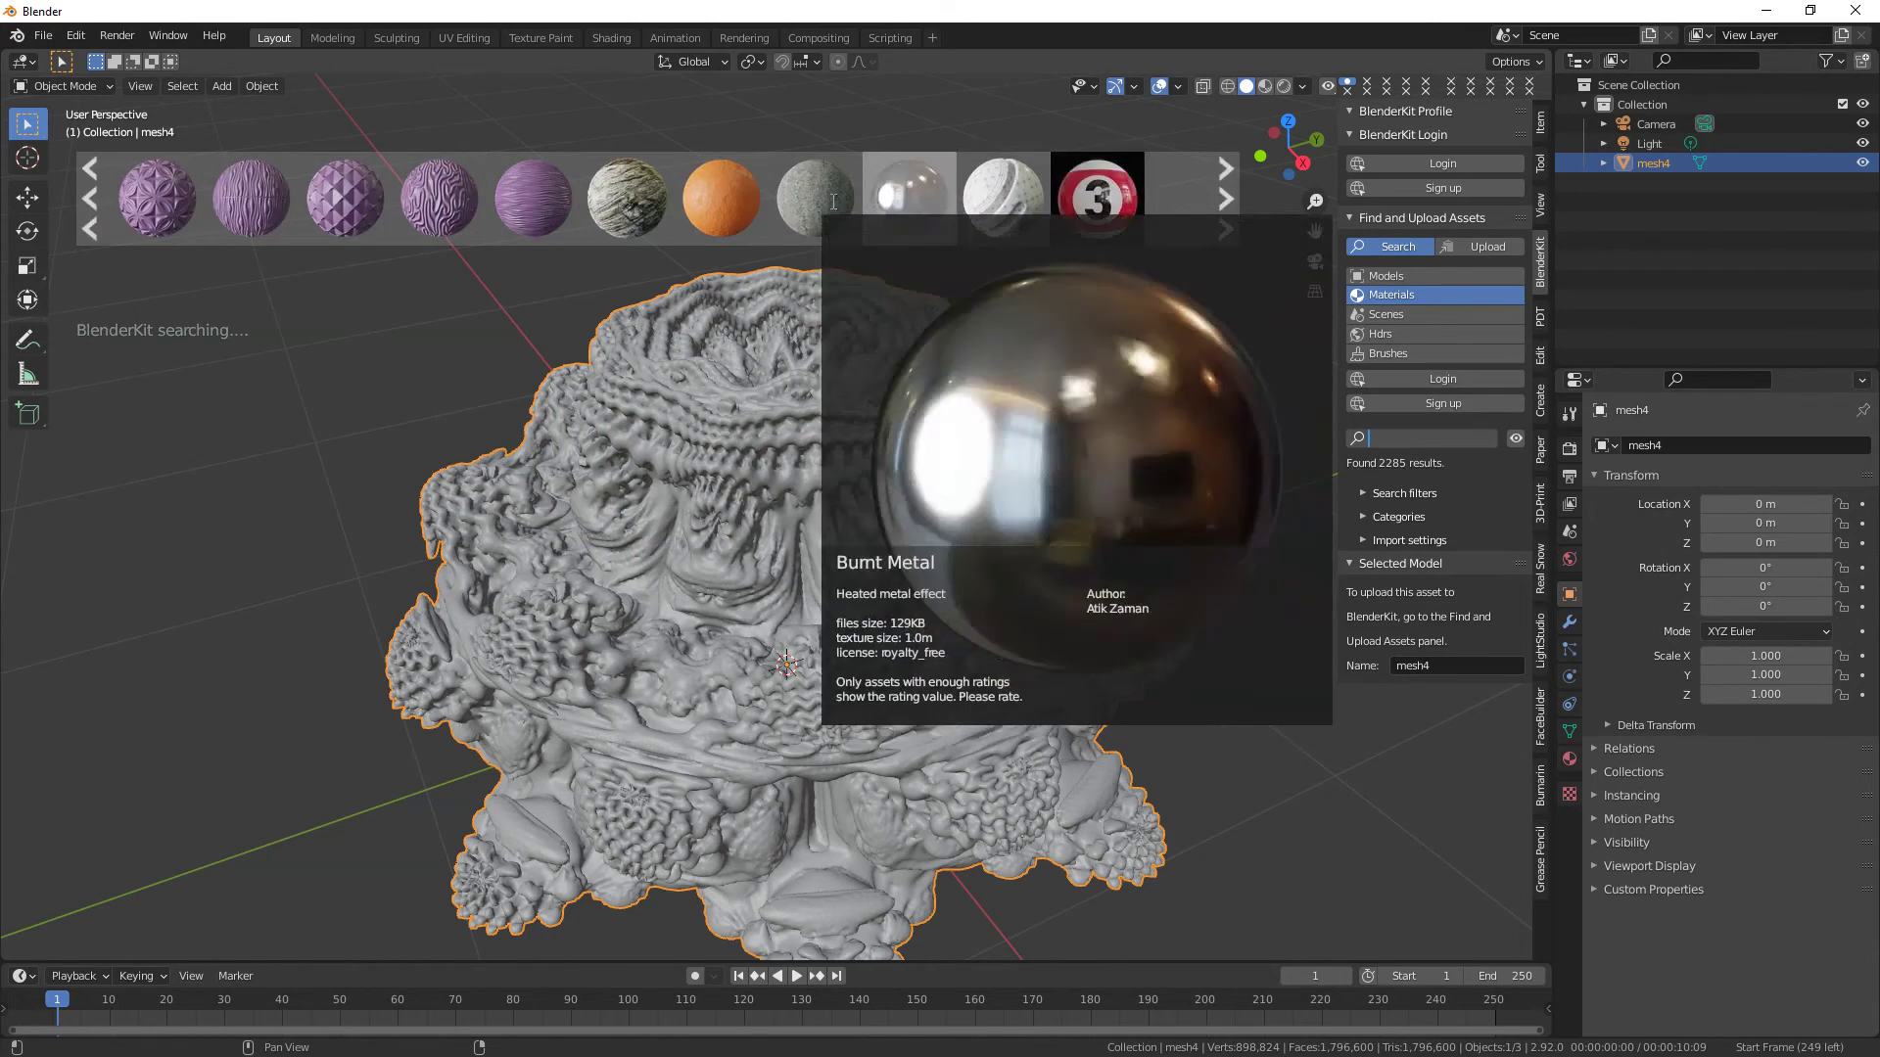
mouse_move(725, 197)
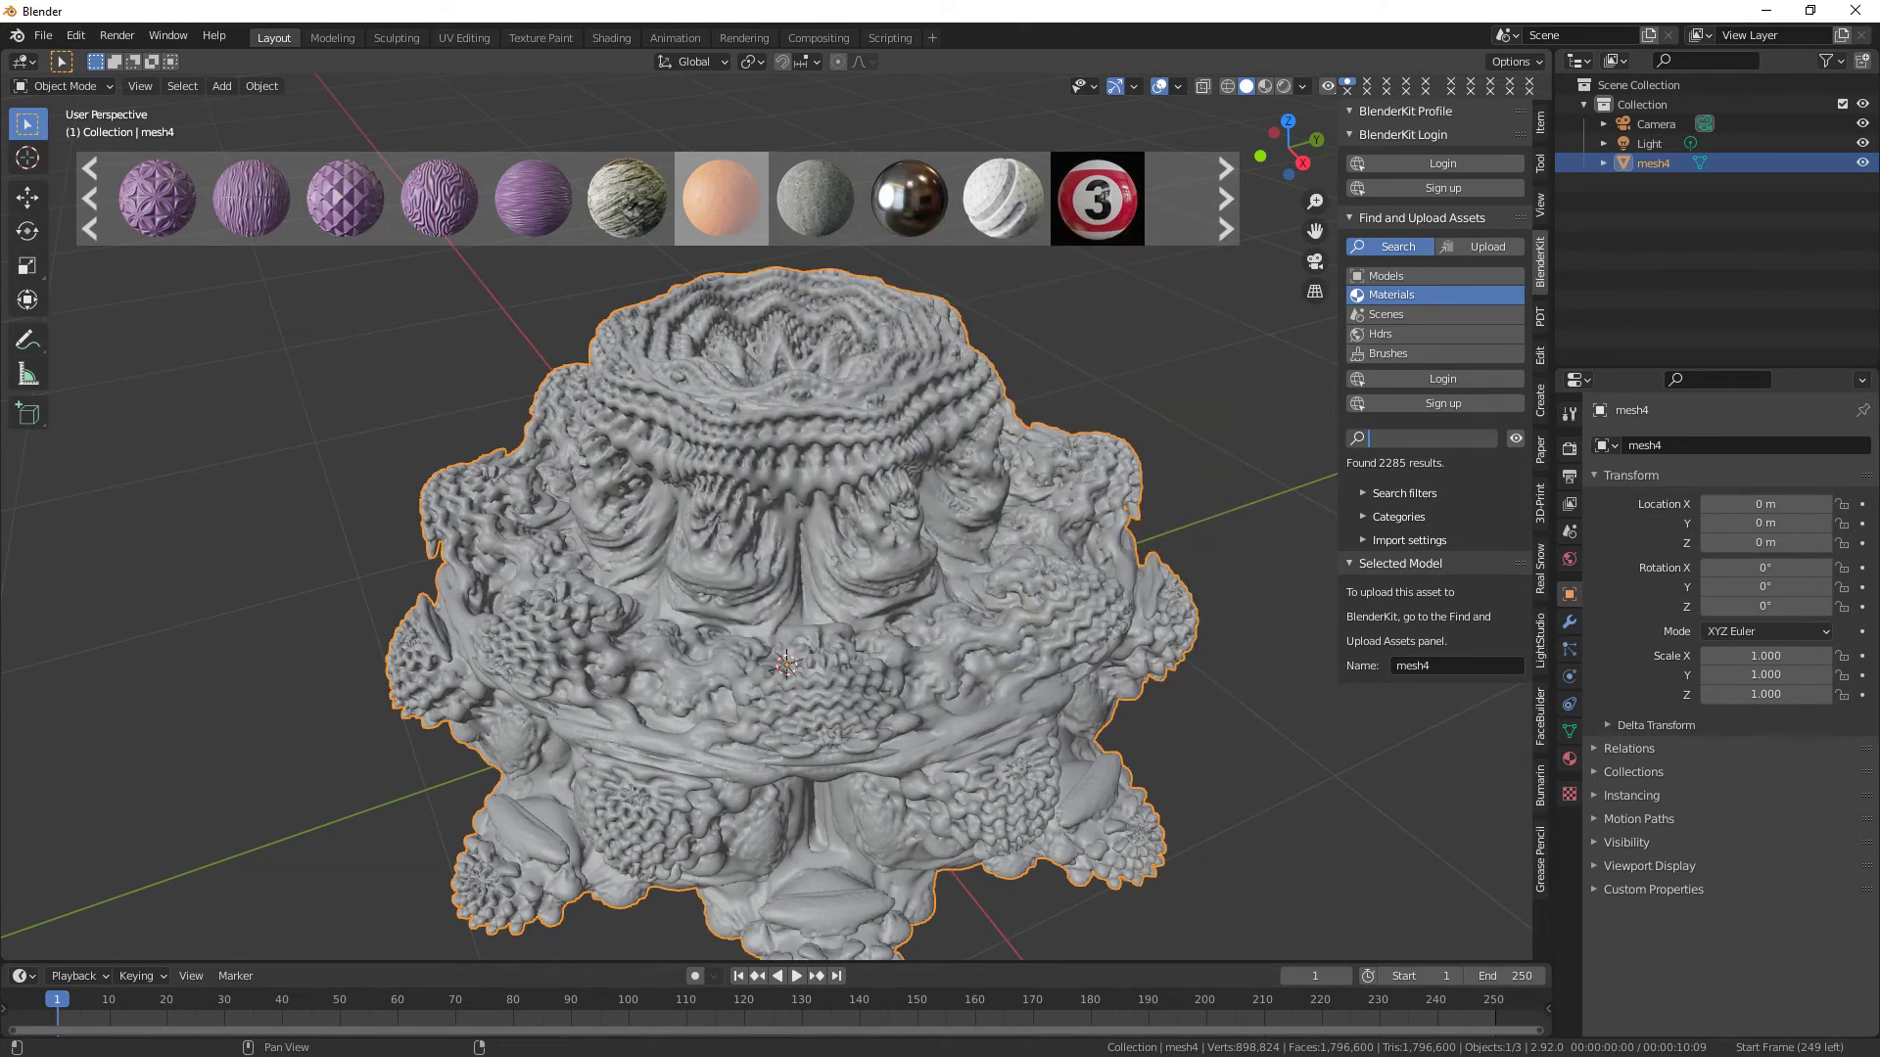
drag(786, 663, 786, 663)
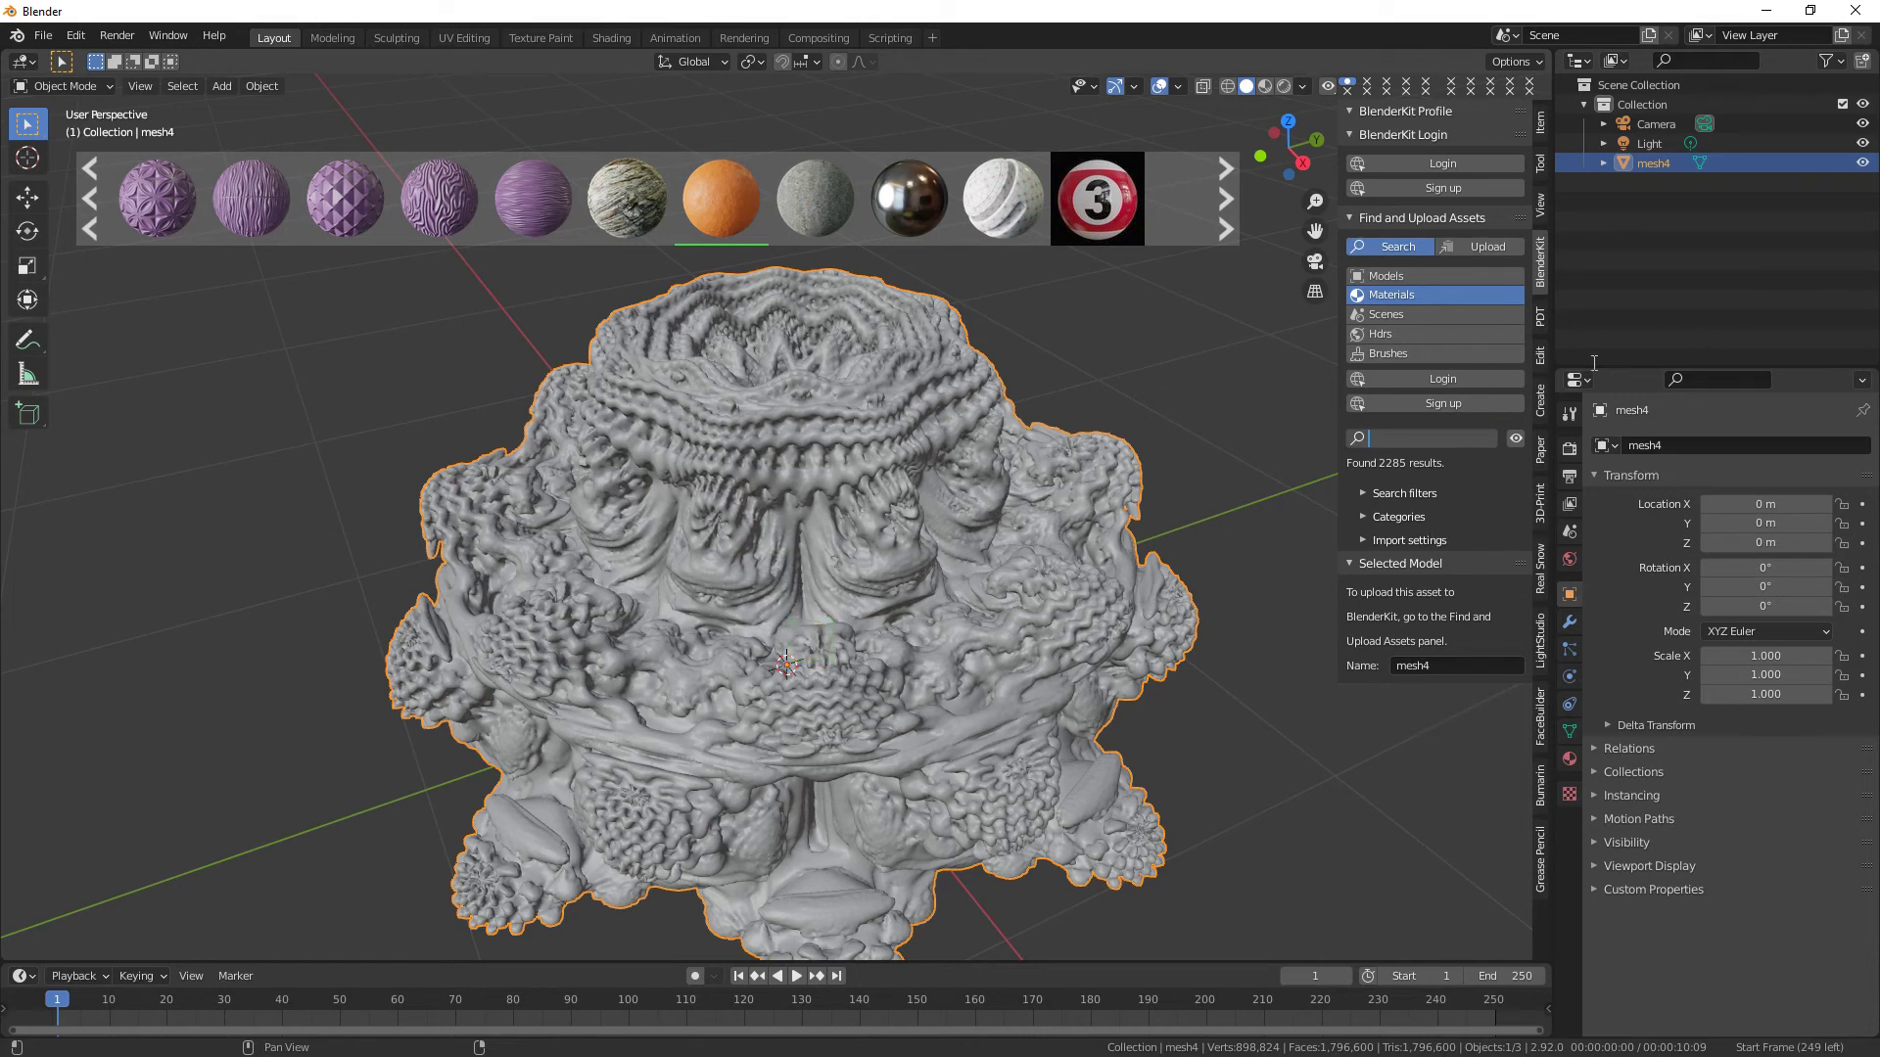
Set the render engine to Cycles with GPU Compute as the device.
click(1570, 448)
click(1774, 449)
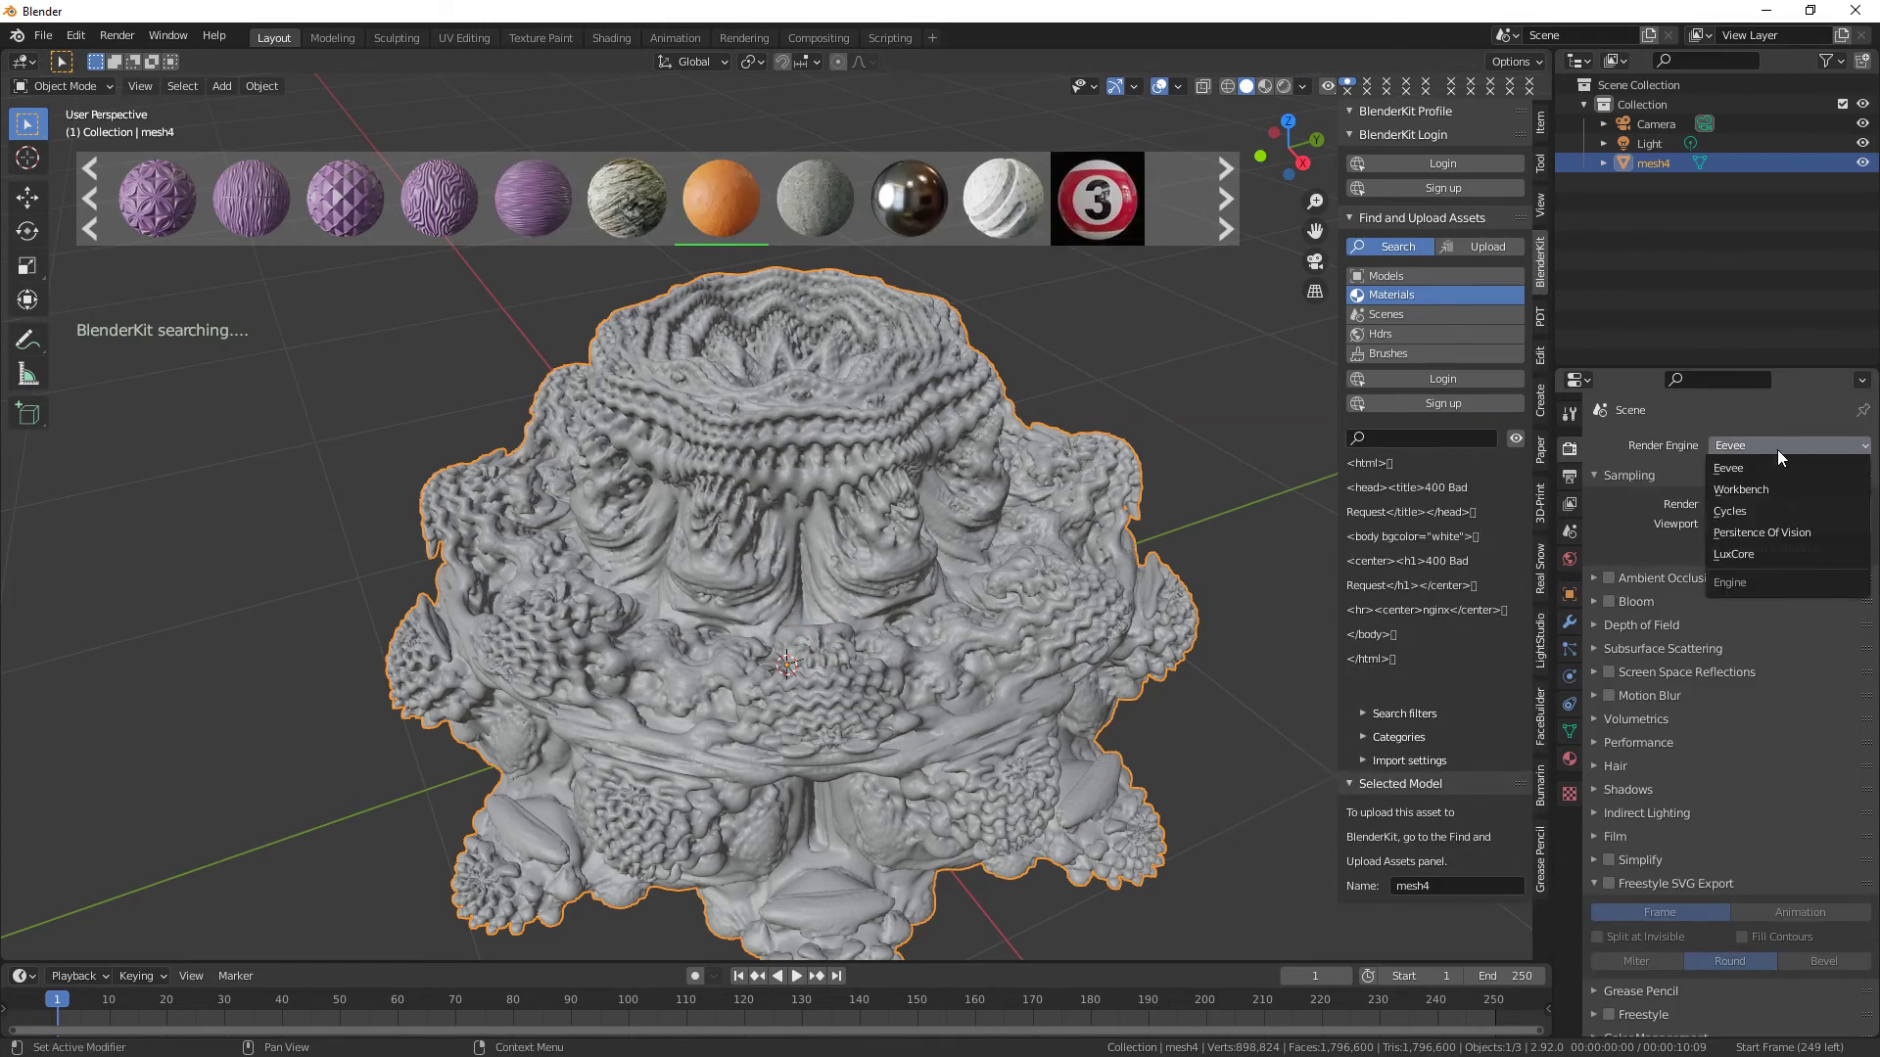
click(1746, 514)
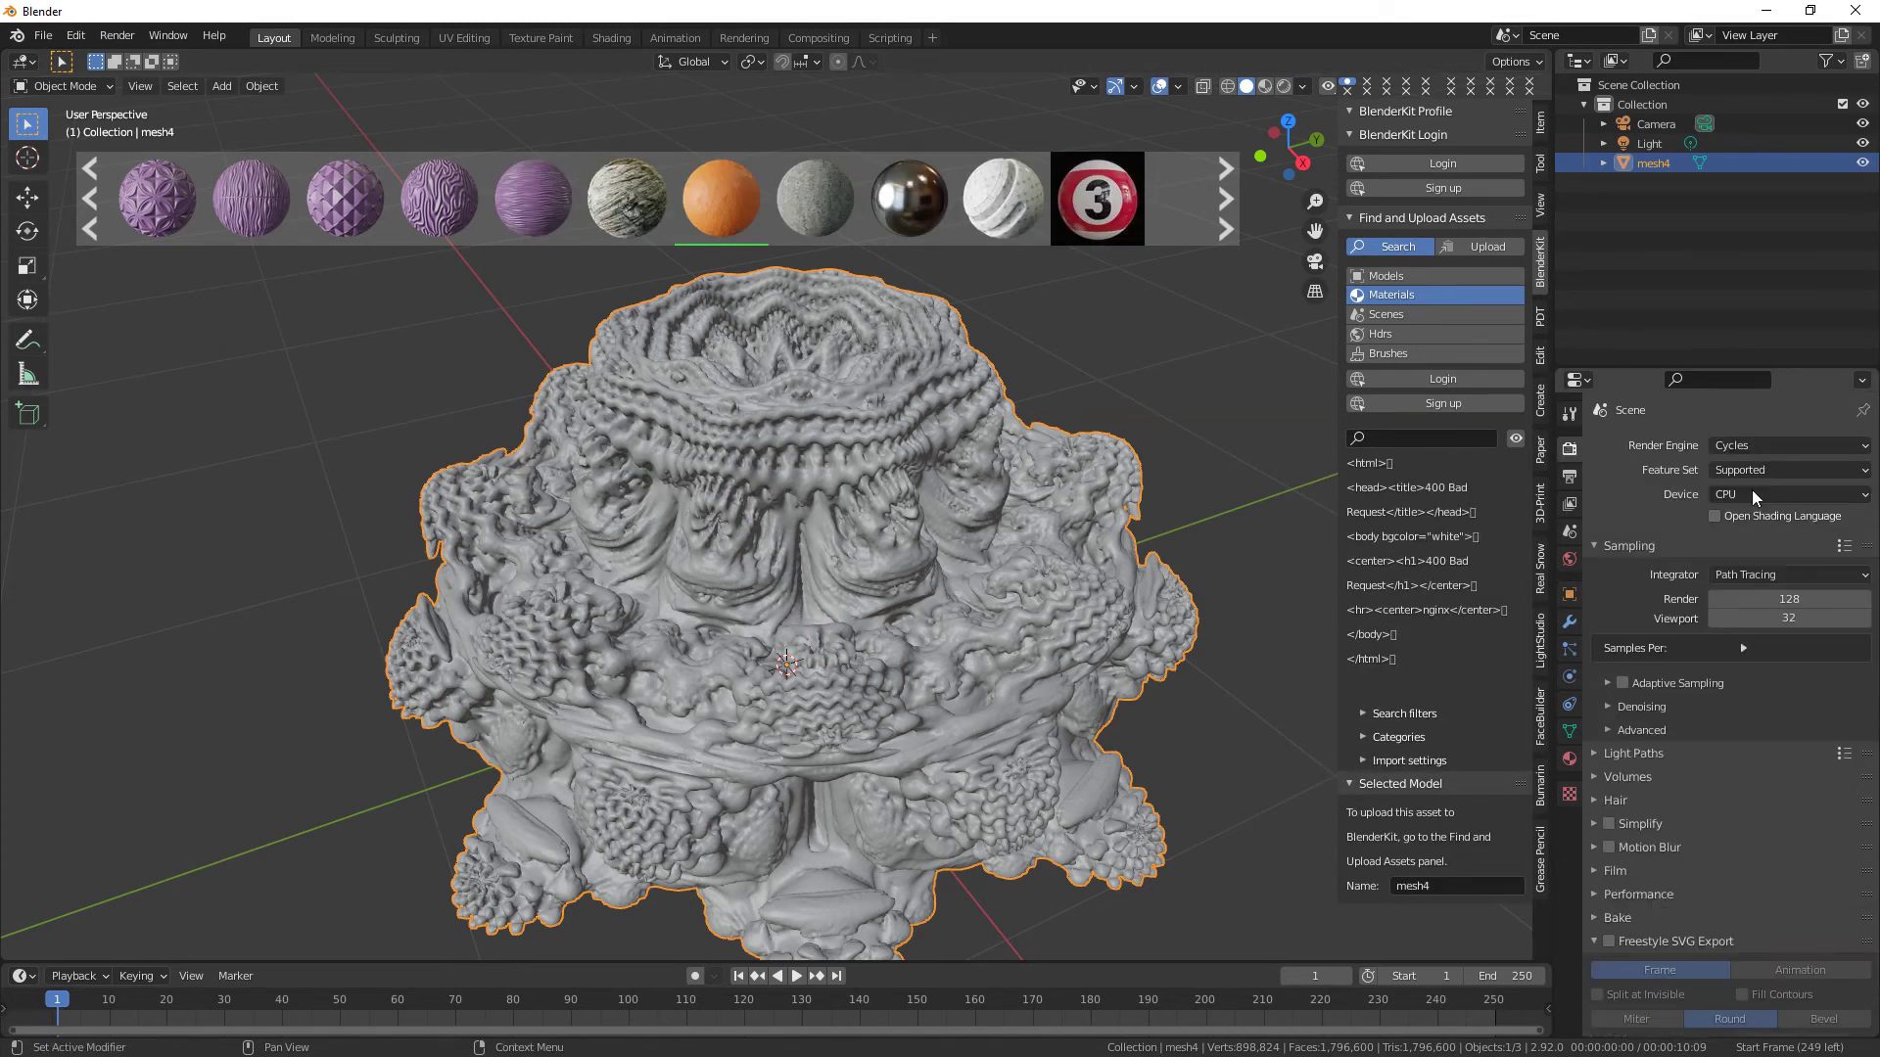
click(1755, 491)
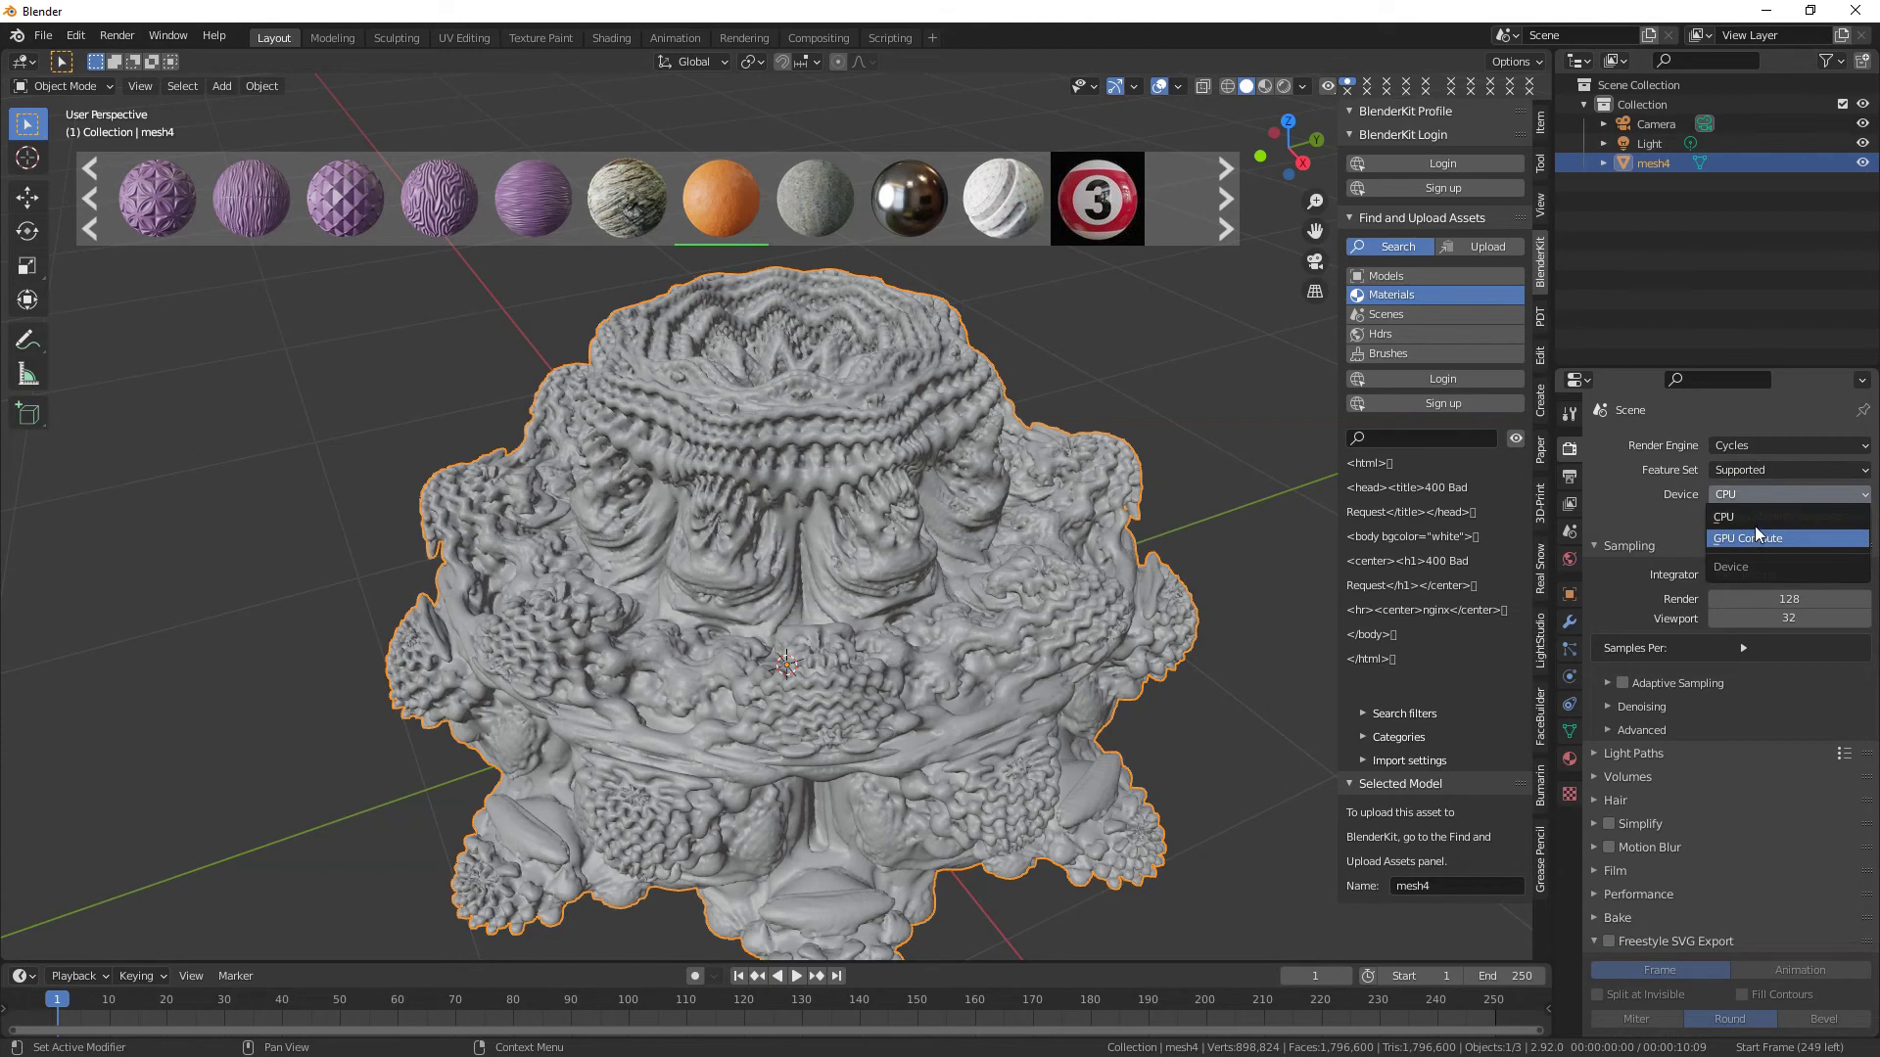
click(1755, 532)
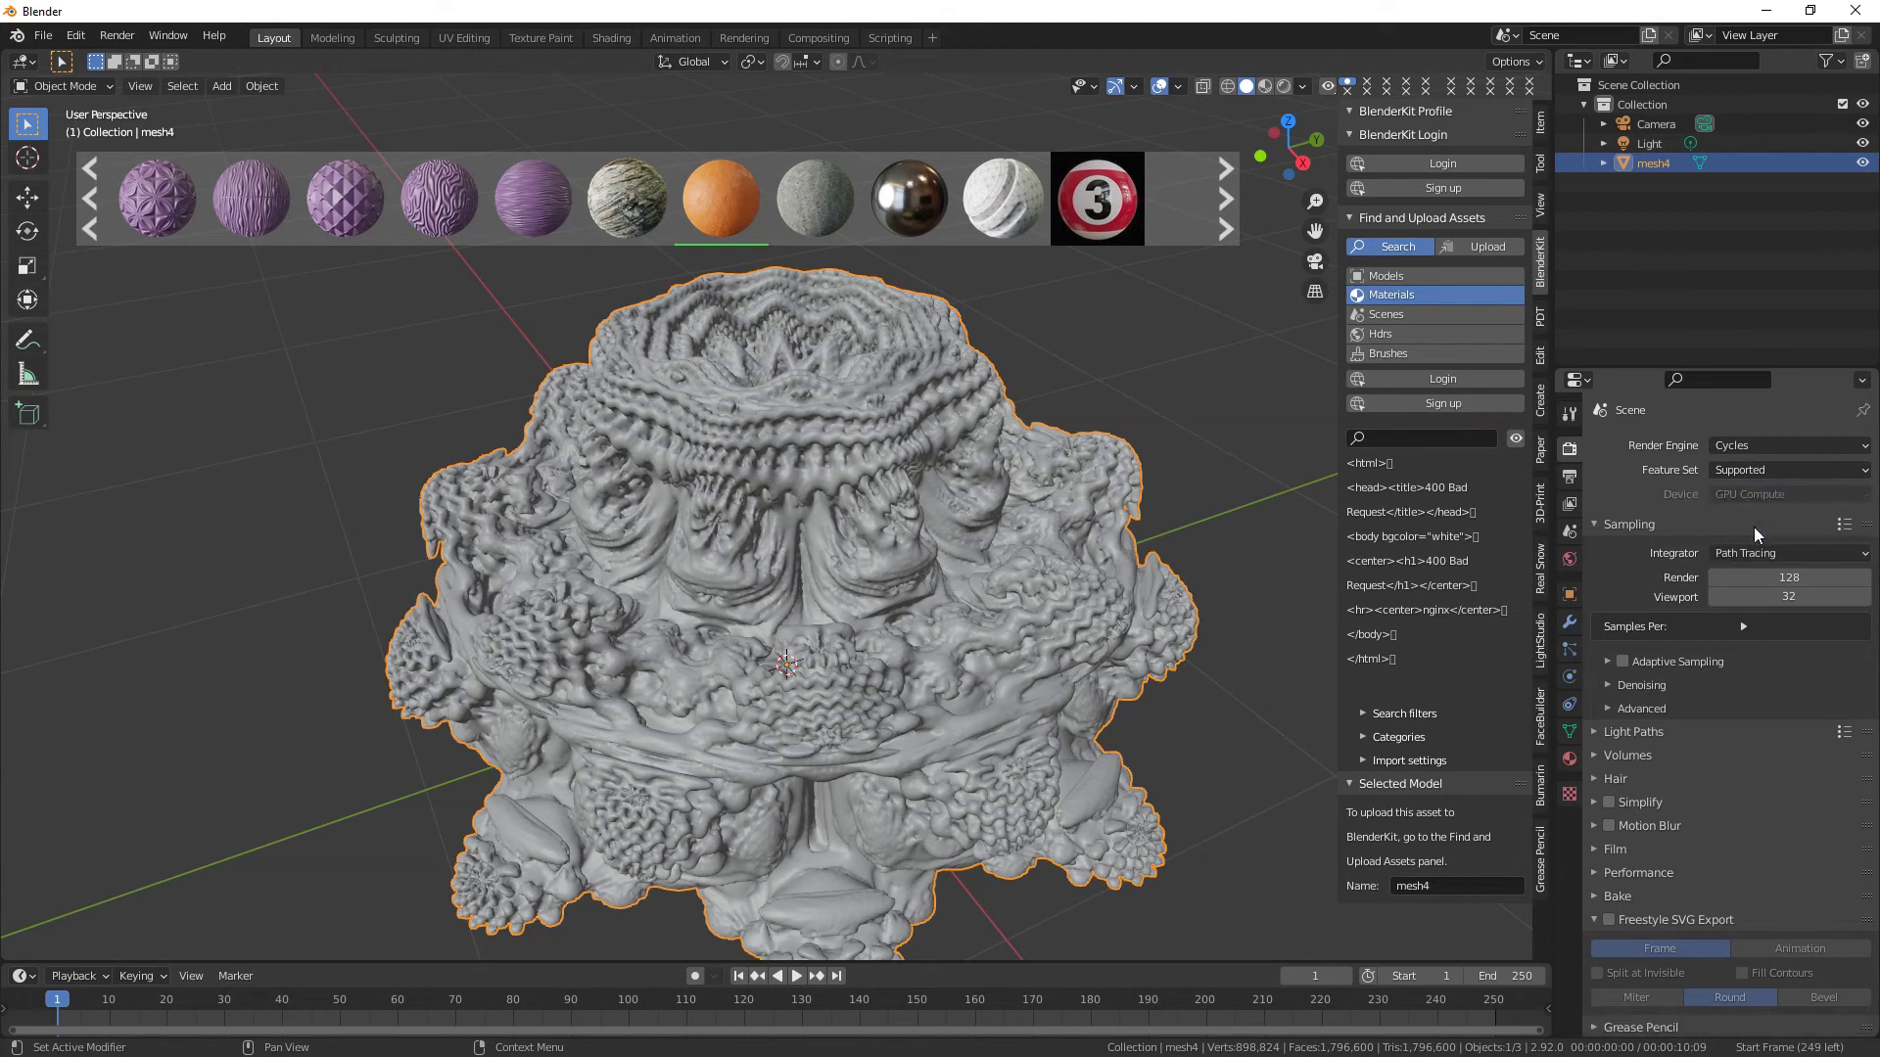
Switch the viewport to Rendered shading and orbit around the clay-coated mesh4.
click(1284, 86)
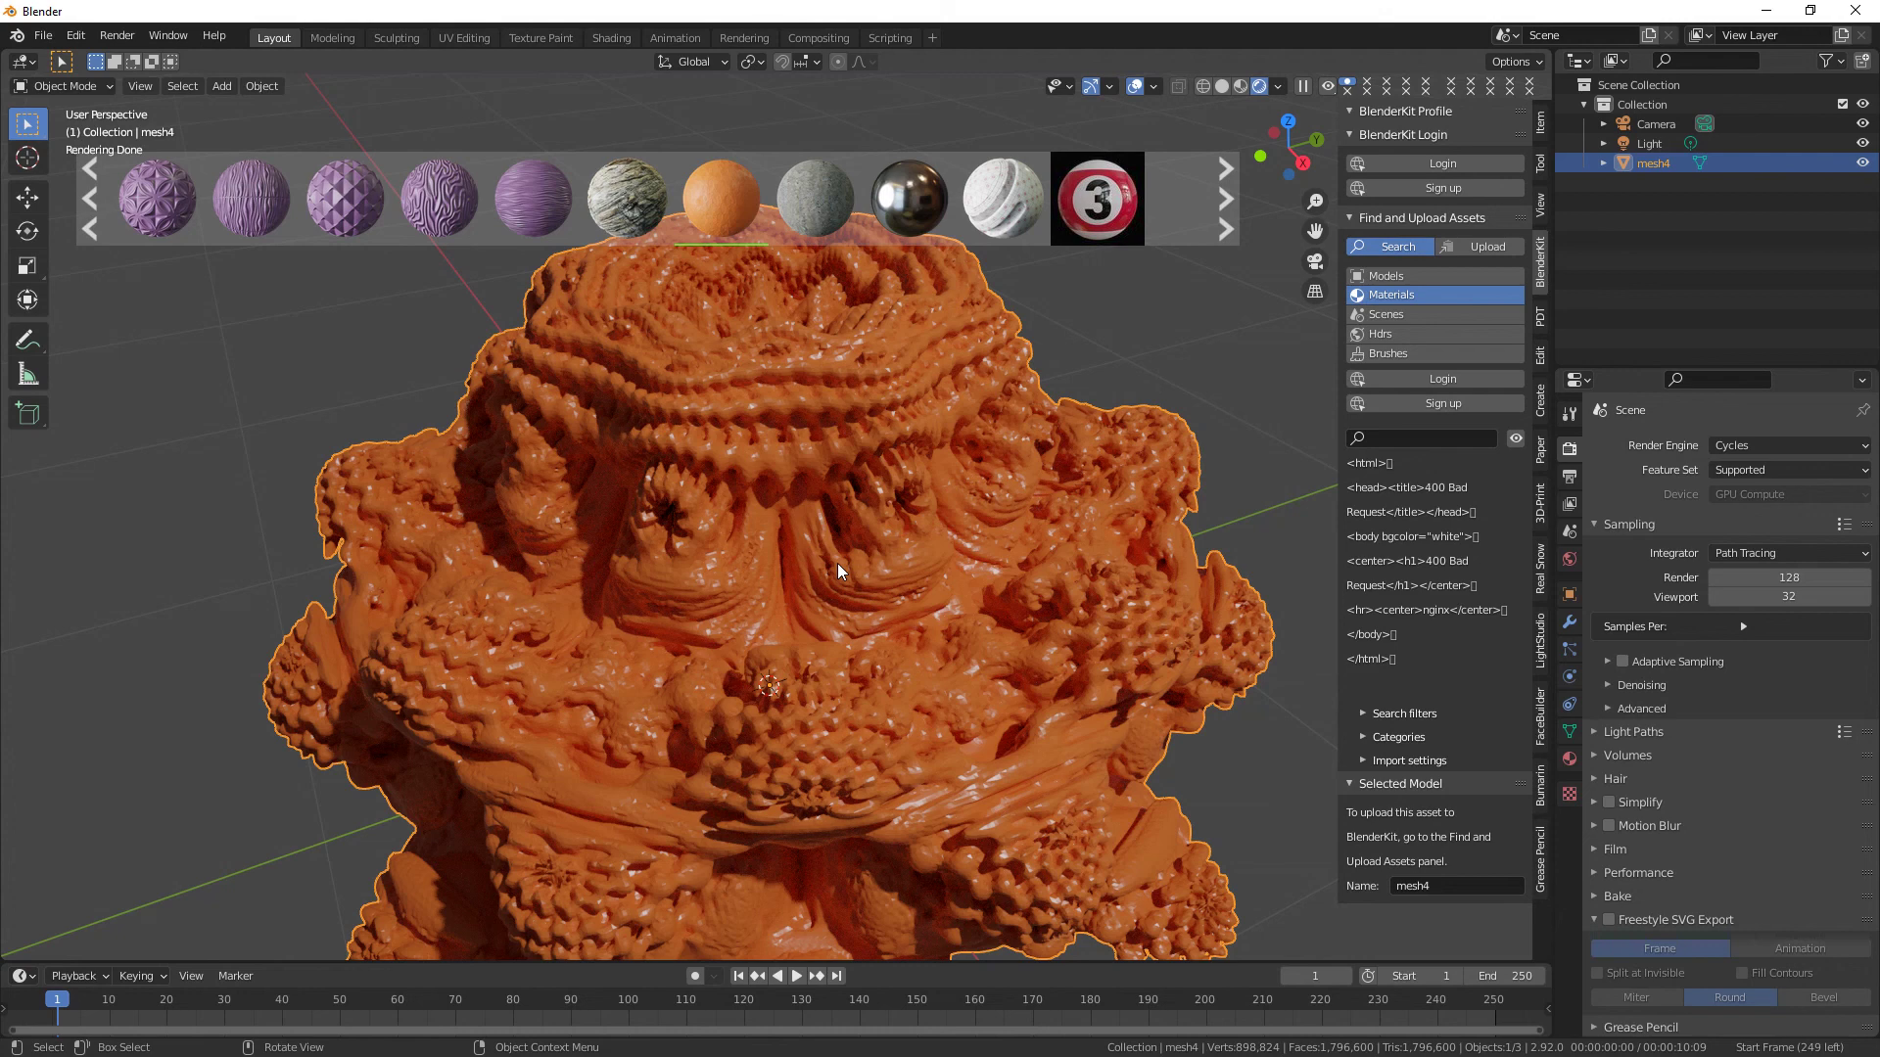
right_click(755, 576)
middle_drag(944, 611, 803, 662)
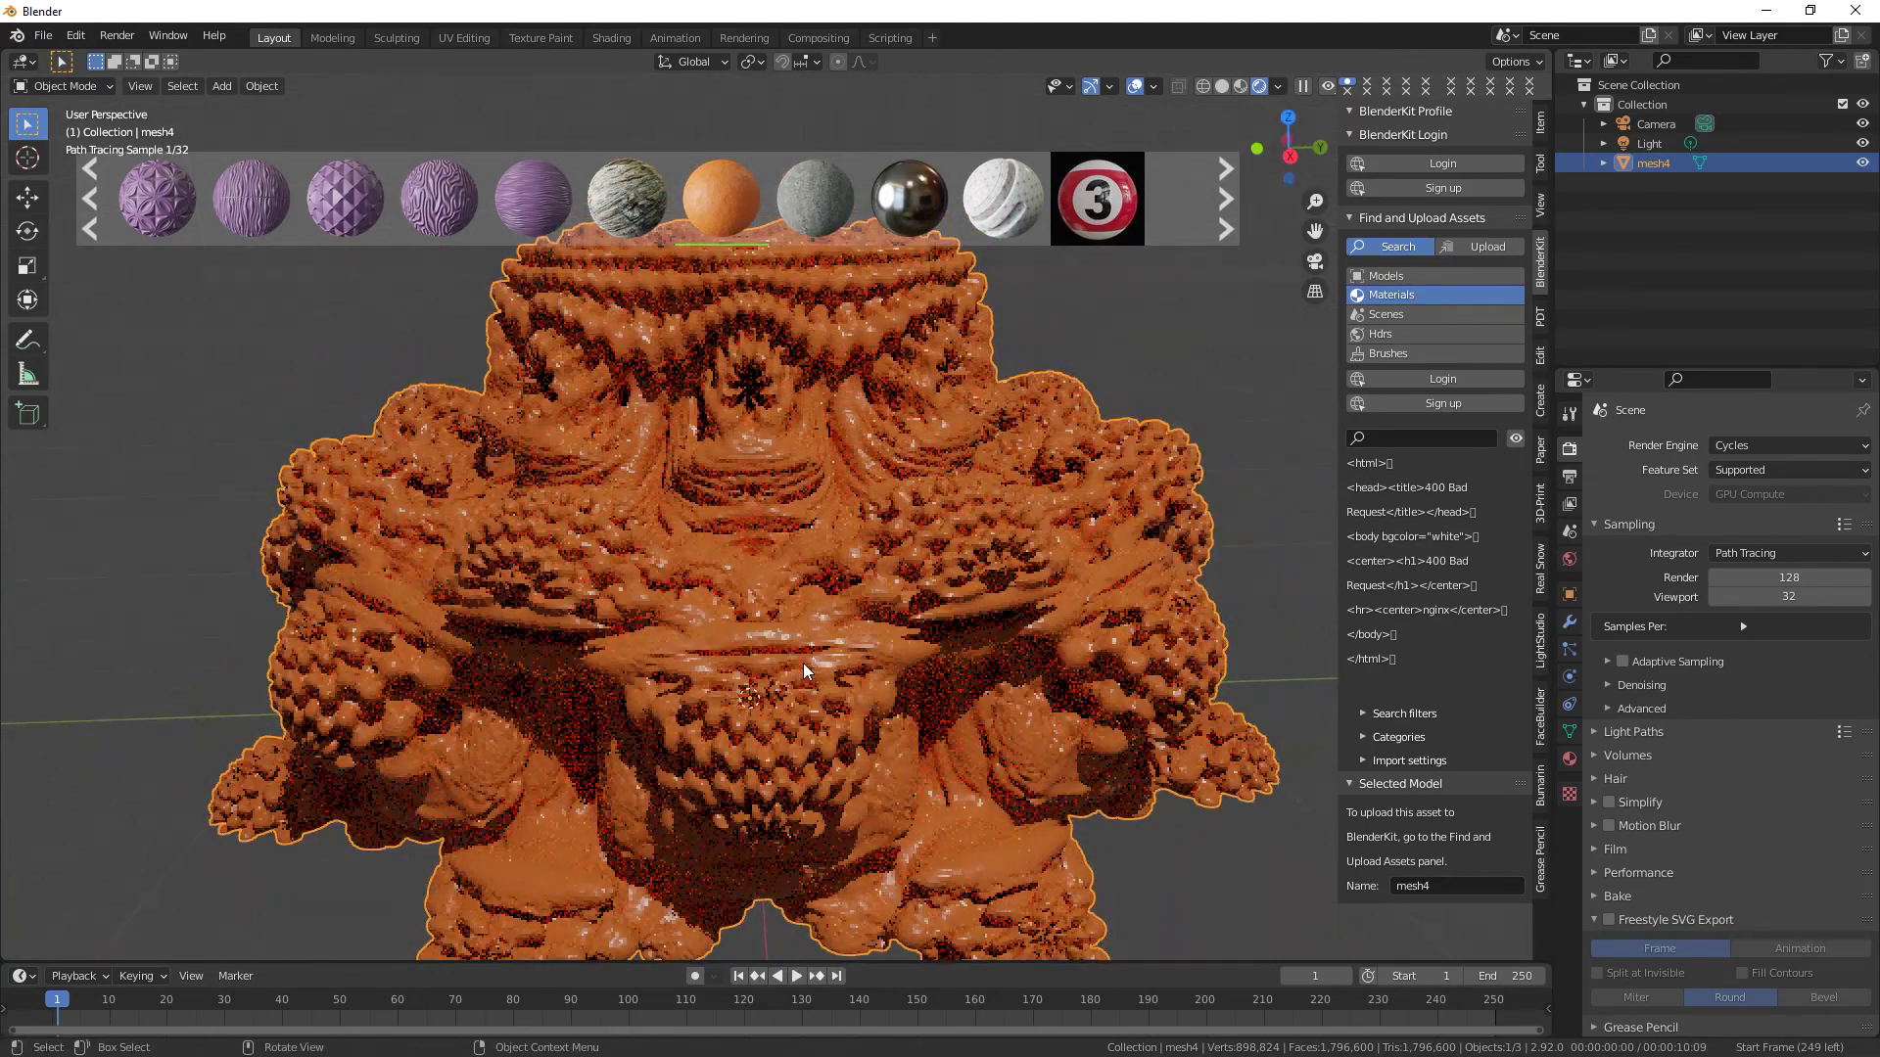